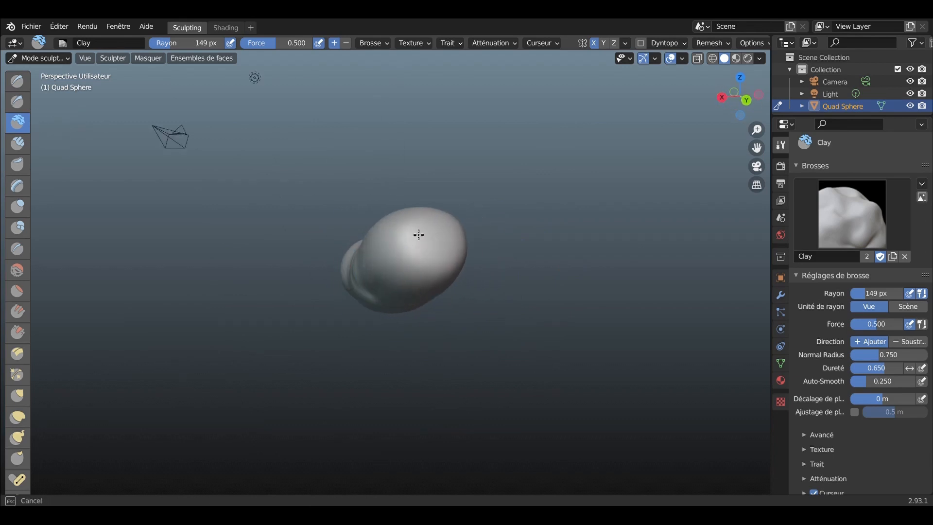
# Smooth out the ridges along the elongated body using the Smooth brush, with the radius raised to 186 px
pyautogui.moveTo(419, 235)
pyautogui.mouseDown(button='middle')
pyautogui.moveTo(410, 258)
pyautogui.moveTo(442, 293)
pyautogui.moveTo(413, 264)
pyautogui.moveTo(494, 317)
pyautogui.moveTo(402, 177)
pyautogui.moveTo(520, 181)
pyautogui.moveTo(367, 254)
pyautogui.moveTo(414, 303)
pyautogui.moveTo(346, 298)
pyautogui.moveTo(372, 303)
pyautogui.moveTo(375, 291)
pyautogui.moveTo(335, 326)
pyautogui.moveTo(410, 278)
pyautogui.moveTo(288, 359)
pyautogui.mouseUp(button='middle')
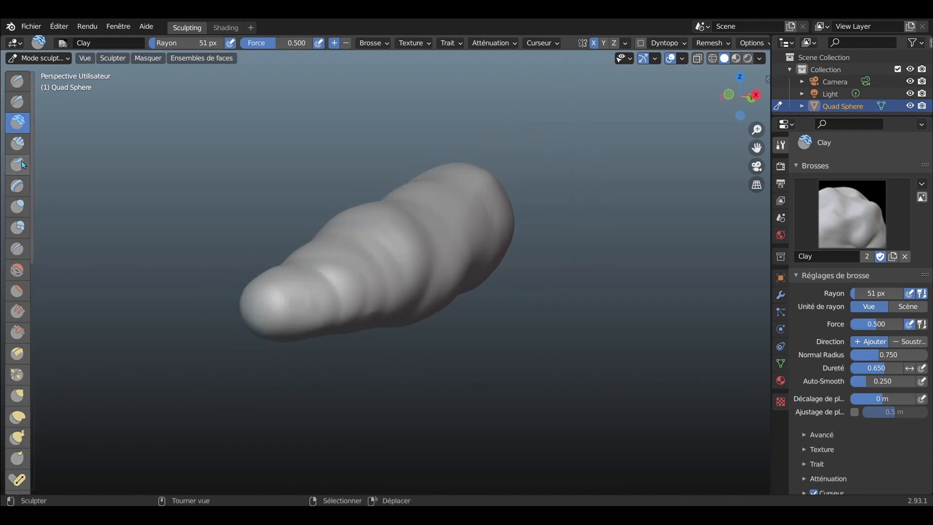
pyautogui.click(17, 270)
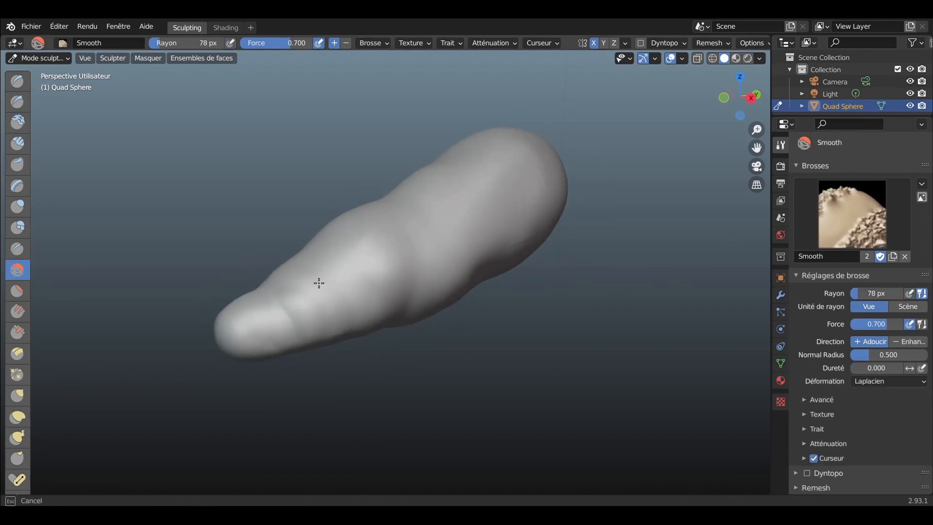
pyautogui.moveTo(319, 283); pyautogui.dragTo(370, 272, button='middle')
pyautogui.moveTo(377, 225); pyautogui.dragTo(360, 250, button='middle')
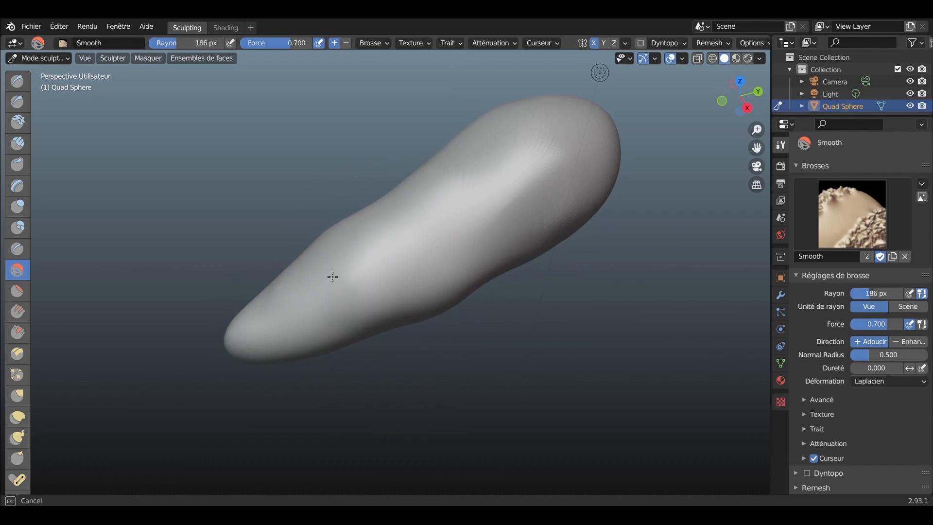
pyautogui.moveTo(479, 271); pyautogui.dragTo(340, 214, button='middle')
# Stretch the narrow end of the body into a long pointed tail with Elastic Deform
pyautogui.click(18, 416)
pyautogui.moveTo(453, 325); pyautogui.dragTo(510, 330, button='middle')
pyautogui.moveTo(599, 373); pyautogui.dragTo(583, 362)
pyautogui.scroll(-4, 482, 338)
pyautogui.moveTo(482, 338)
pyautogui.mouseDown()
pyautogui.moveTo(562, 292)
pyautogui.moveTo(651, 316)
pyautogui.mouseUp()
pyautogui.hotkey('shift', 's')
pyautogui.moveTo(484, 295)
pyautogui.mouseDown(button='middle')
pyautogui.moveTo(395, 388)
pyautogui.moveTo(214, 363)
pyautogui.mouseUp(button='middle')
# Lengthen the tail further and bend it into a gentle curve with the Grab brush
pyautogui.press('g')
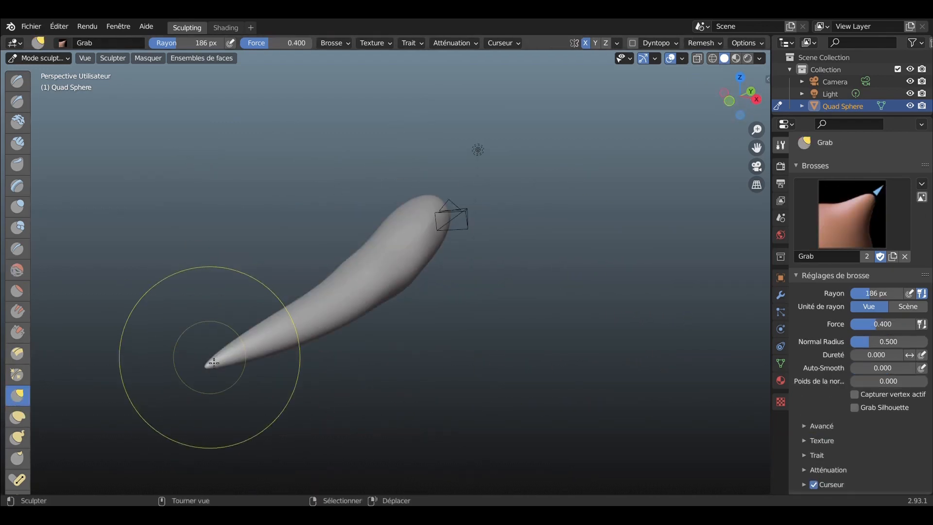
pyautogui.moveTo(172, 401)
pyautogui.mouseDown(button='middle')
pyautogui.moveTo(117, 280)
pyautogui.moveTo(282, 252)
pyautogui.moveTo(384, 255)
pyautogui.mouseUp(button='middle')
pyautogui.press('s')
pyautogui.moveTo(377, 422); pyautogui.dragTo(348, 450, button='middle')
pyautogui.click(17, 416)
pyautogui.press('g')
pyautogui.moveTo(358, 267); pyautogui.dragTo(414, 236, button='middle')
pyautogui.moveTo(418, 234); pyautogui.dragTo(428, 258)
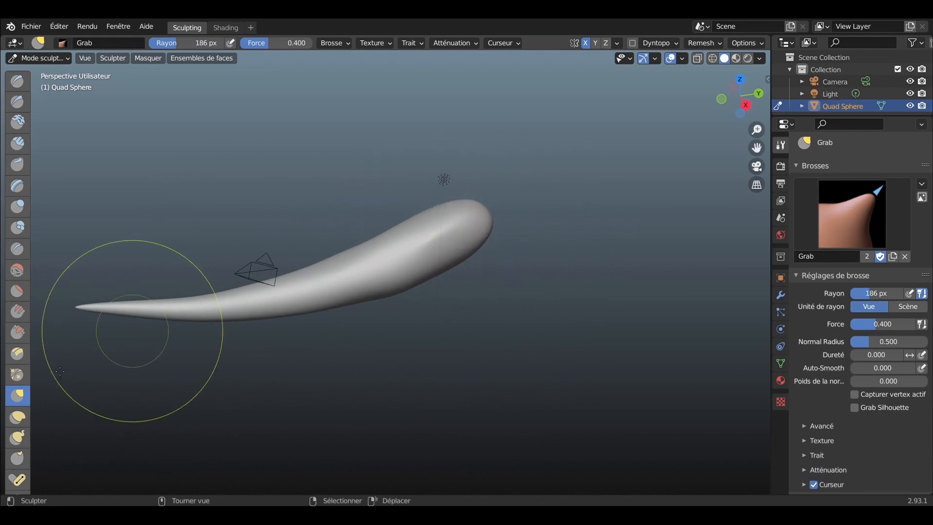
# Adjust the shape of the body's rounded front end with Elastic Deform
pyautogui.click(17, 417)
pyautogui.moveTo(462, 228); pyautogui.dragTo(464, 203)
pyautogui.moveTo(464, 203); pyautogui.dragTo(459, 238, button='middle')
# Build up a bump on the upper front end of the body with Clay Strips at a 64 px radius
pyautogui.press('c')
pyautogui.moveTo(457, 238)
pyautogui.mouseDown()
pyautogui.moveTo(464, 218)
pyautogui.moveTo(461, 248)
pyautogui.mouseUp()
pyautogui.moveTo(461, 248)
pyautogui.mouseDown(button='middle')
pyautogui.moveTo(462, 226)
pyautogui.moveTo(461, 331)
pyautogui.mouseUp(button='middle')
pyautogui.scroll(6, 462, 330)
pyautogui.moveTo(602, 266); pyautogui.dragTo(360, 258, button='middle')
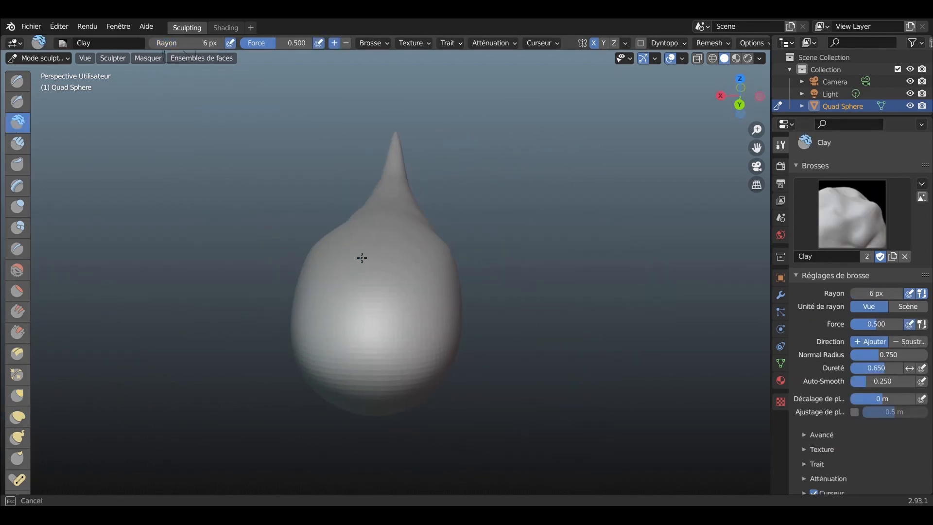
pyautogui.press('c')
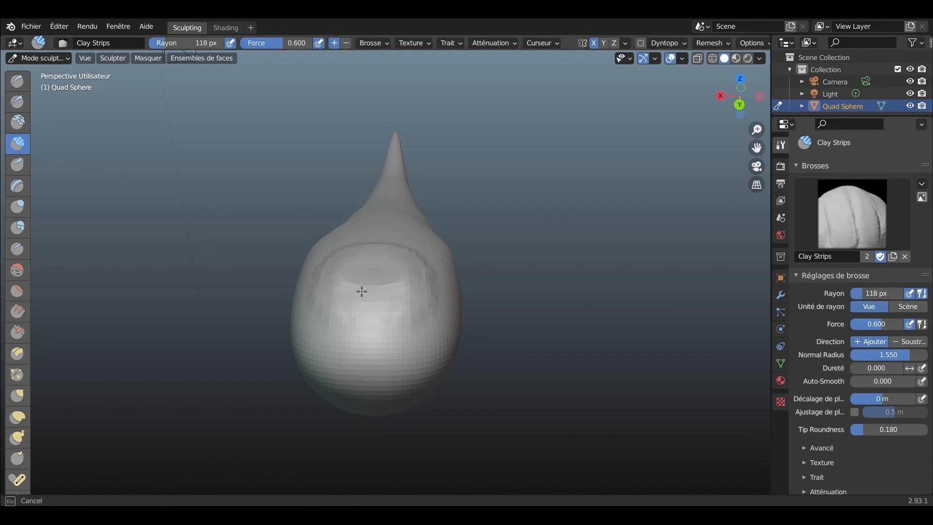
pyautogui.moveTo(373, 274); pyautogui.dragTo(648, 168, button='middle')
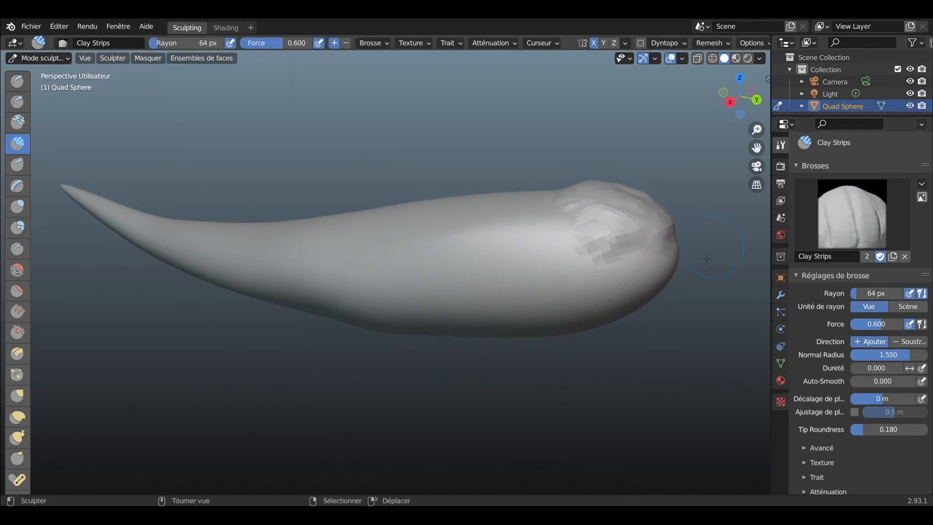
pyautogui.moveTo(706, 258); pyautogui.dragTo(622, 273, button='middle')
pyautogui.moveTo(575, 258)
pyautogui.mouseDown()
pyautogui.moveTo(613, 287)
pyautogui.moveTo(623, 317)
pyautogui.mouseUp()
pyautogui.moveTo(622, 317); pyautogui.dragTo(681, 281, button='middle')
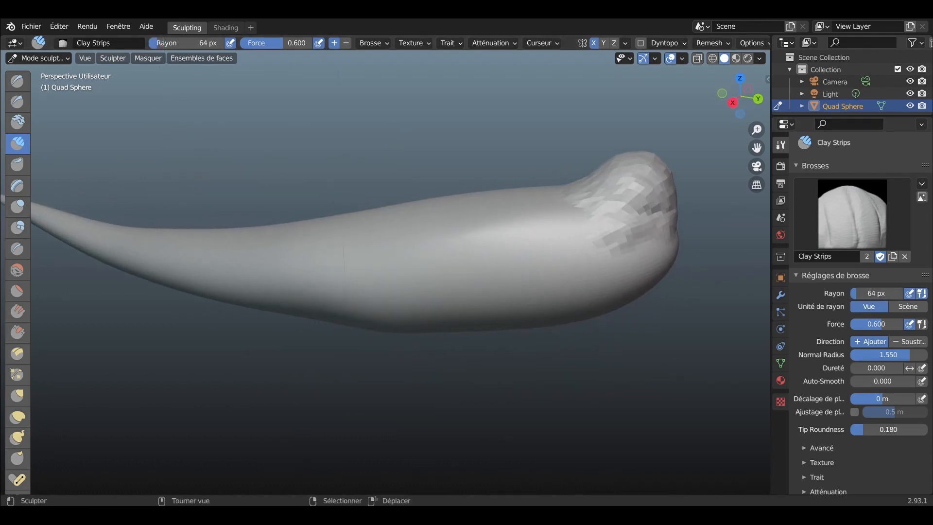
# Raise the front bump into an upright neck stub with more Clay Strips strokes
pyautogui.moveTo(347, 300)
pyautogui.mouseDown(button='middle')
pyautogui.moveTo(456, 372)
pyautogui.moveTo(437, 360)
pyautogui.mouseUp(button='middle')
pyautogui.moveTo(493, 423)
pyautogui.mouseDown()
pyautogui.moveTo(460, 392)
pyautogui.moveTo(460, 401)
pyautogui.moveTo(462, 388)
pyautogui.mouseUp()
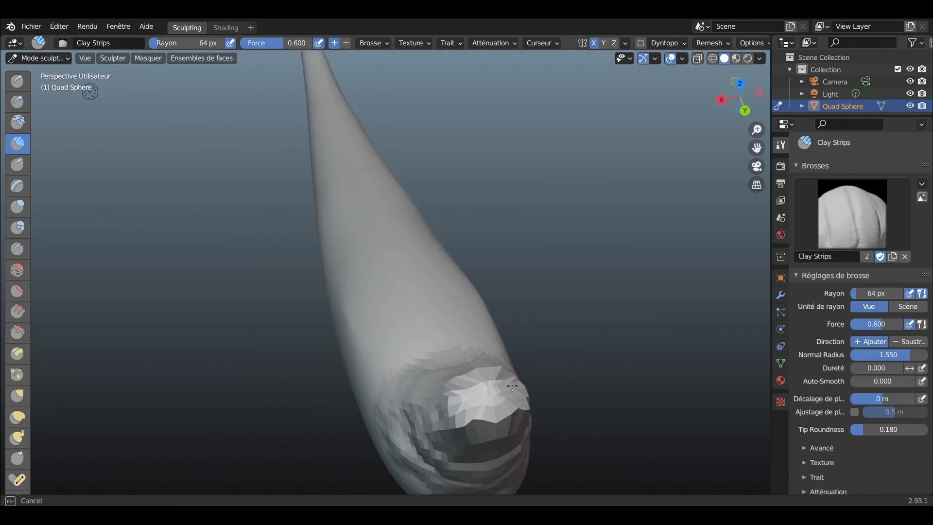
pyautogui.moveTo(505, 365)
pyautogui.mouseDown(button='middle')
pyautogui.moveTo(483, 221)
pyautogui.moveTo(683, 180)
pyautogui.mouseUp(button='middle')
pyautogui.moveTo(713, 157); pyautogui.dragTo(673, 146)
pyautogui.scroll(-3, 504, 246)
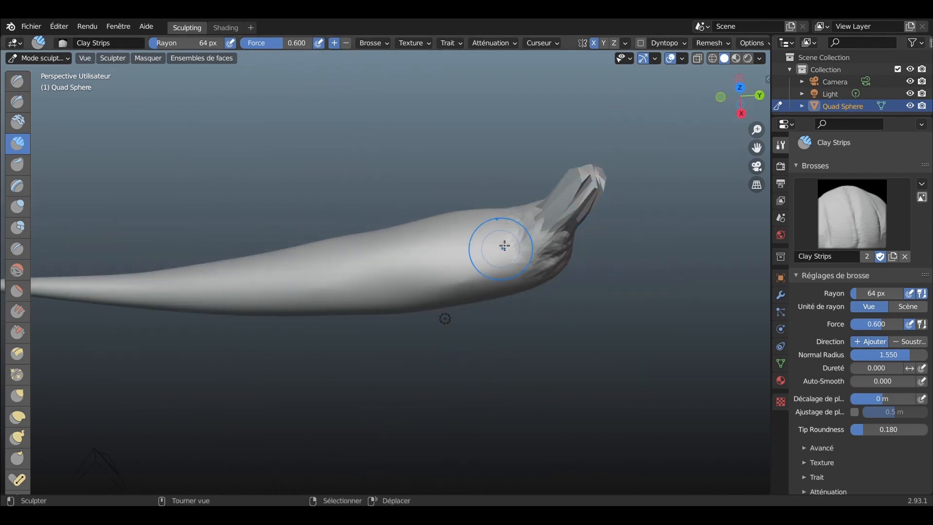
# Smooth the rough neck stub and blend its base into the body
pyautogui.moveTo(504, 246); pyautogui.dragTo(500, 199, button='middle')
pyautogui.click(17, 269)
pyautogui.moveTo(576, 161); pyautogui.dragTo(549, 240)
pyautogui.moveTo(496, 247)
pyautogui.mouseDown(button='middle')
pyautogui.moveTo(405, 245)
pyautogui.moveTo(601, 198)
pyautogui.mouseUp(button='middle')
# Pull the neck stub upward into a tall neck with the Grab brush at a 64 px radius
pyautogui.press('g')
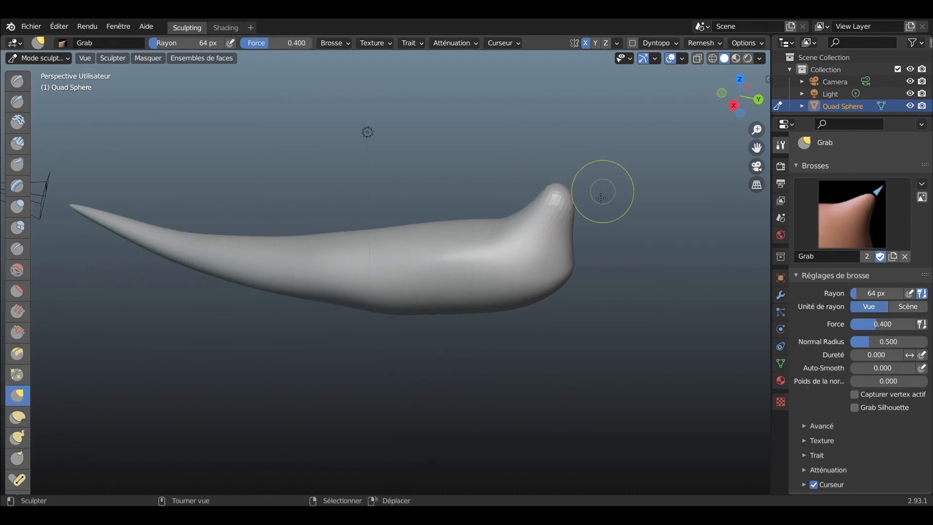
pyautogui.moveTo(521, 100); pyautogui.dragTo(434, 267, button='middle')
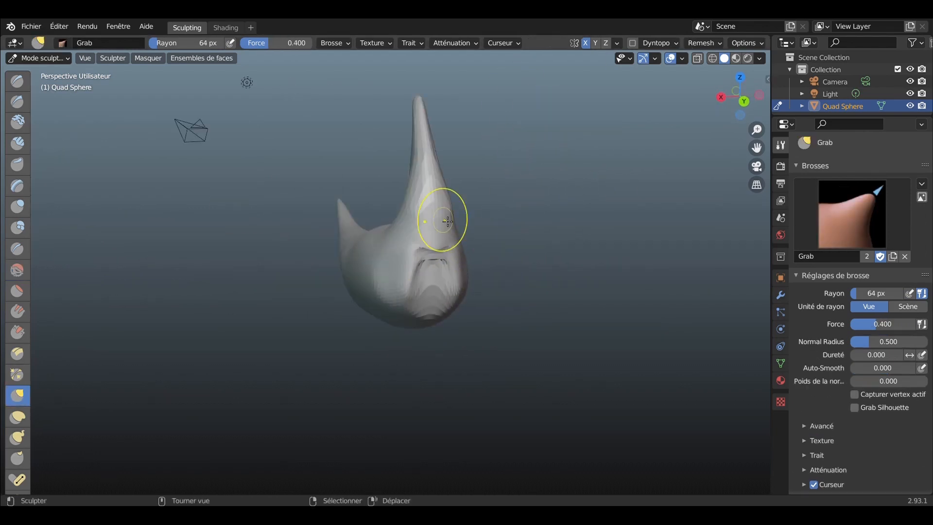
pyautogui.moveTo(398, 143); pyautogui.dragTo(472, 138, button='middle')
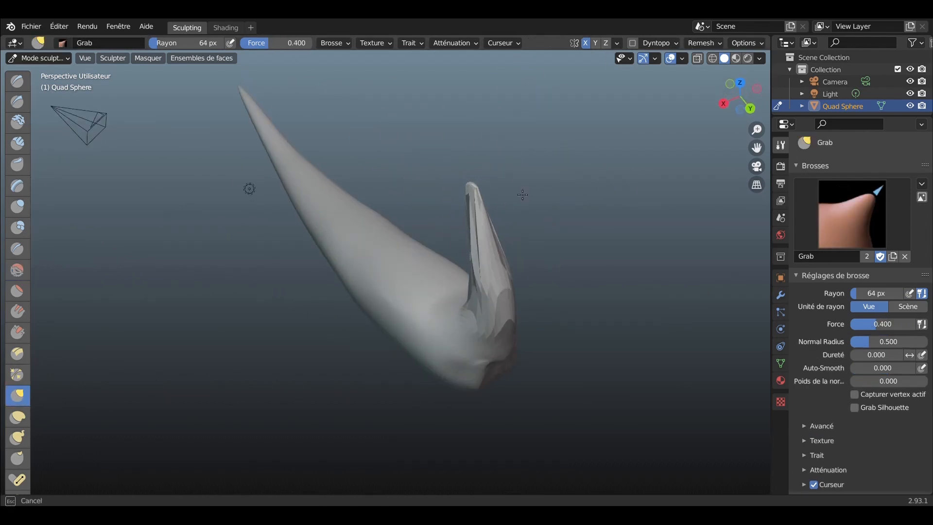
pyautogui.moveTo(522, 194); pyautogui.dragTo(455, 216, button='middle')
# Smooth the neck and its junction with the body, and refine the neck's shape with Elastic Deform
pyautogui.click(17, 270)
pyautogui.moveTo(454, 216); pyautogui.dragTo(456, 155)
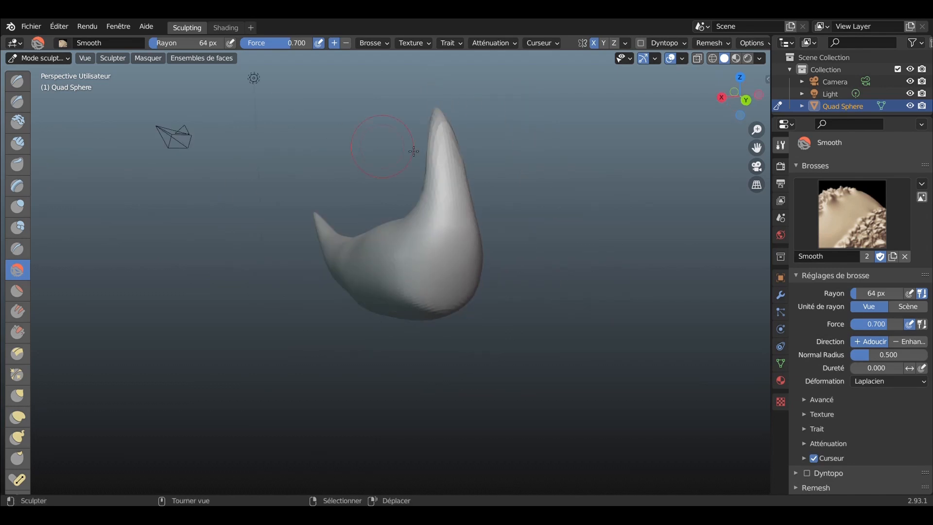
pyautogui.moveTo(414, 151)
pyautogui.mouseDown(button='middle')
pyautogui.moveTo(525, 170)
pyautogui.moveTo(431, 208)
pyautogui.moveTo(419, 279)
pyautogui.mouseUp(button='middle')
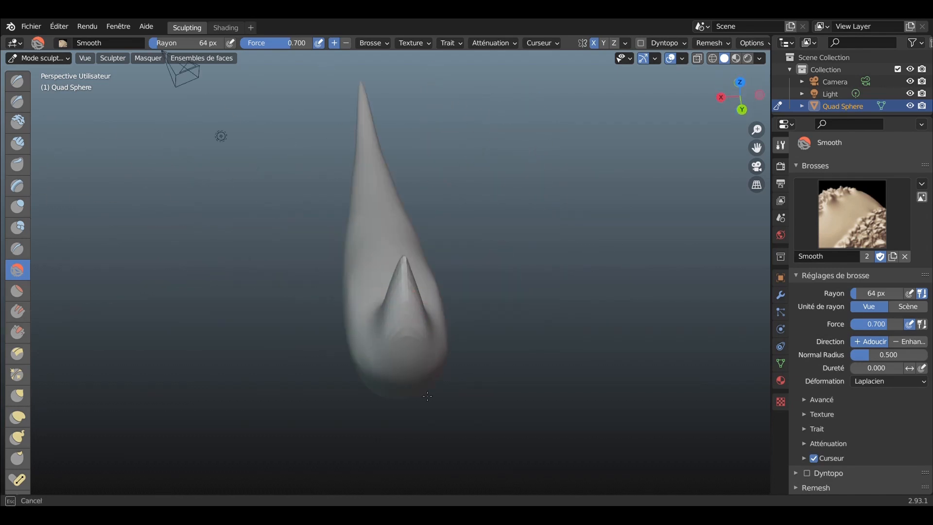
pyautogui.keyDown('shift'); pyautogui.moveTo(459, 338); pyautogui.dragTo(449, 316); pyautogui.keyUp('shift')
pyautogui.moveTo(450, 316)
pyautogui.mouseDown(button='middle')
pyautogui.moveTo(554, 286)
pyautogui.moveTo(573, 335)
pyautogui.mouseUp(button='middle')
pyautogui.moveTo(522, 165); pyautogui.dragTo(489, 143)
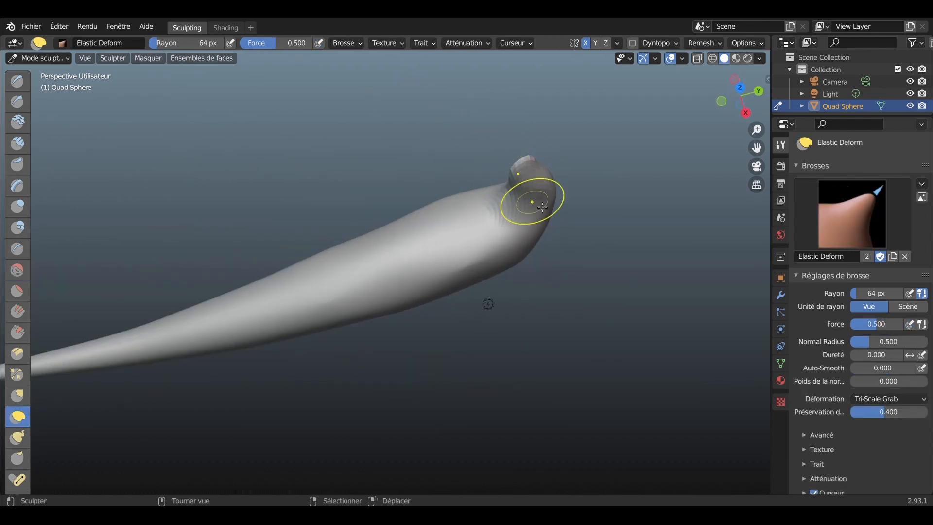
pyautogui.moveTo(542, 207)
pyautogui.mouseDown(button='middle')
pyautogui.moveTo(254, 209)
pyautogui.moveTo(251, 124)
pyautogui.mouseUp(button='middle')
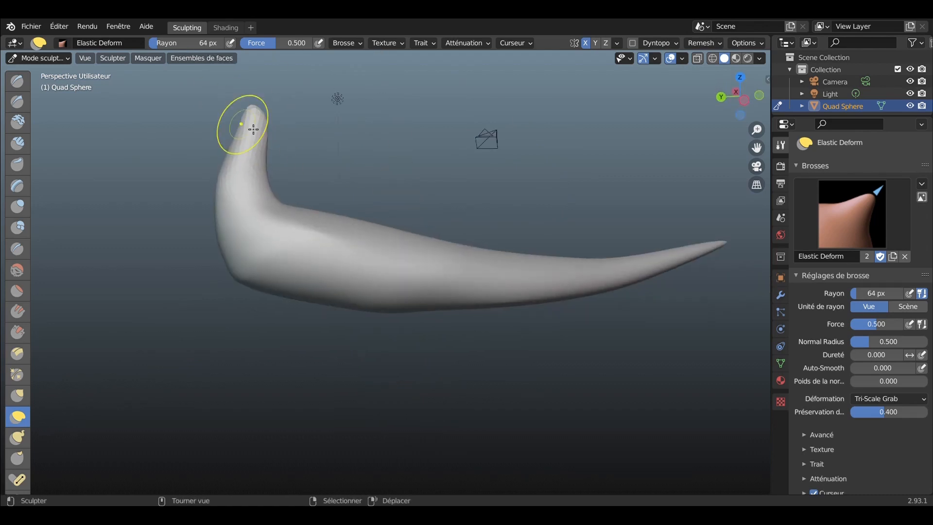
pyautogui.click(19, 120)
pyautogui.moveTo(265, 156)
pyautogui.mouseDown()
pyautogui.moveTo(270, 171)
pyautogui.moveTo(240, 235)
pyautogui.moveTo(327, 266)
pyautogui.mouseUp()
pyautogui.hotkey('ctrl', 'z')
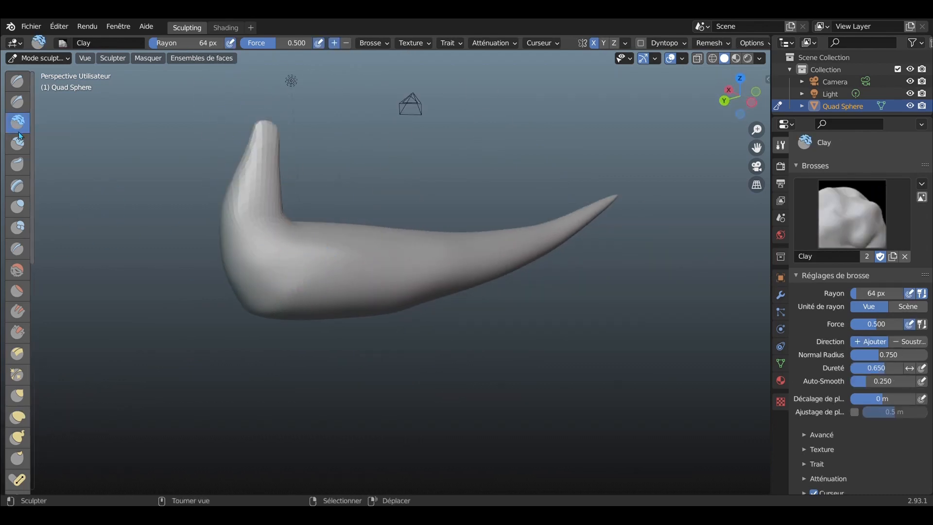
# Thicken the neck on both sides with Clay Strips strokes
pyautogui.click(17, 142)
pyautogui.moveTo(189, 165)
pyautogui.mouseDown(button='middle')
pyautogui.moveTo(328, 205)
pyautogui.moveTo(291, 170)
pyautogui.mouseUp(button='middle')
pyautogui.moveTo(423, 136); pyautogui.dragTo(431, 160)
pyautogui.moveTo(430, 161); pyautogui.dragTo(488, 170, button='middle')
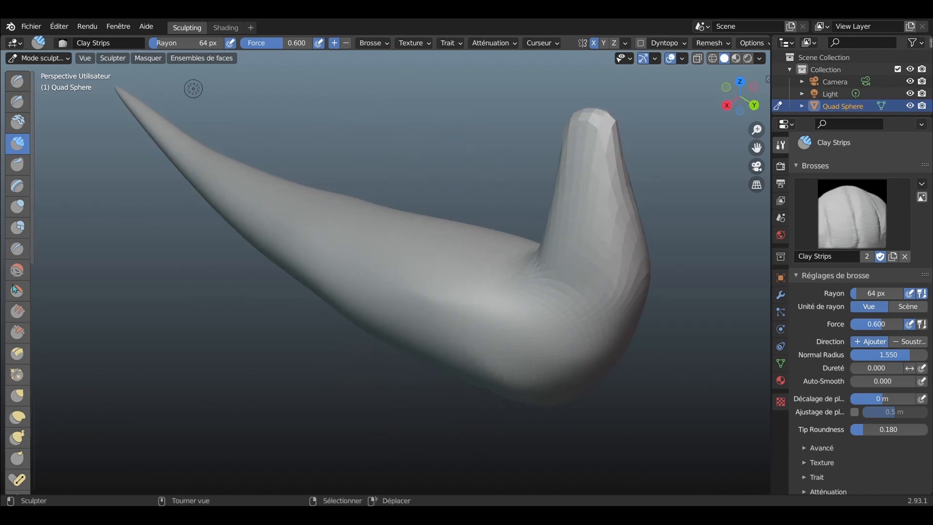
# Refine the neck's base and upper part with Clay Thumb and smoothing strokes
pyautogui.click(17, 269)
pyautogui.moveTo(607, 228); pyautogui.dragTo(603, 164, button='middle')
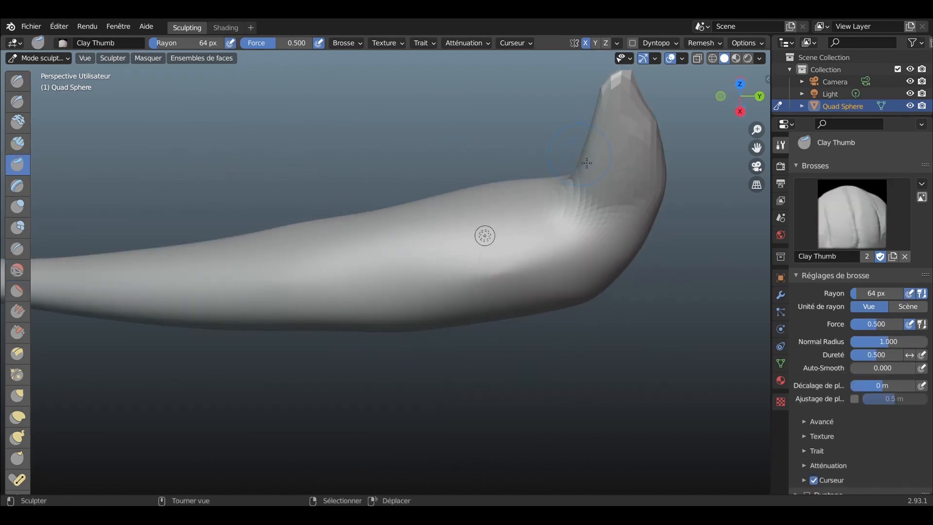
pyautogui.moveTo(588, 187); pyautogui.dragTo(592, 156)
pyautogui.moveTo(593, 155); pyautogui.dragTo(580, 166, button='middle')
pyautogui.keyDown('shift'); pyautogui.moveTo(581, 167); pyautogui.dragTo(597, 131); pyautogui.keyUp('shift')
pyautogui.moveTo(598, 131)
pyautogui.mouseDown(button='middle')
pyautogui.moveTo(438, 141)
pyautogui.moveTo(486, 161)
pyautogui.mouseUp(button='middle')
# Build up a rounded head on top of the neck with the Draw brush at a 64 px radius
pyautogui.scroll(-3, 485, 160)
pyautogui.click(18, 129)
pyautogui.press('x')
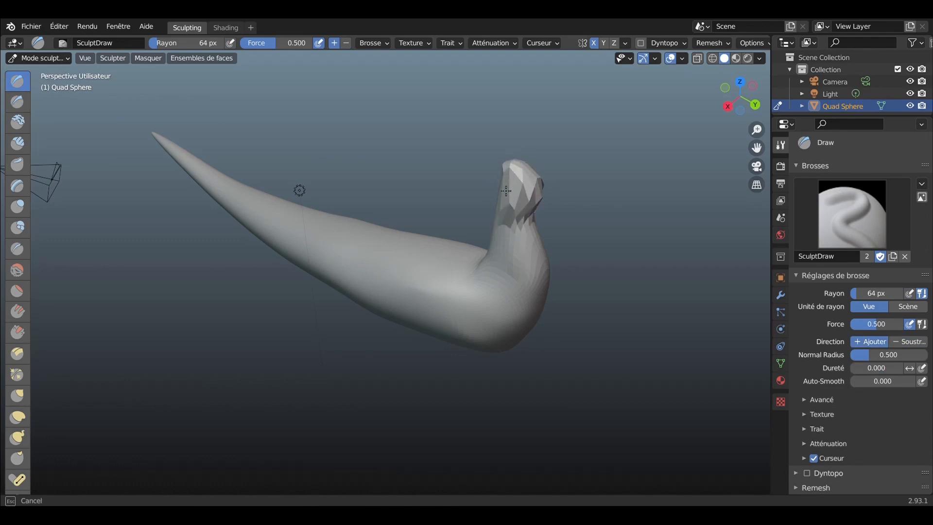
pyautogui.moveTo(508, 174); pyautogui.dragTo(589, 140, button='middle')
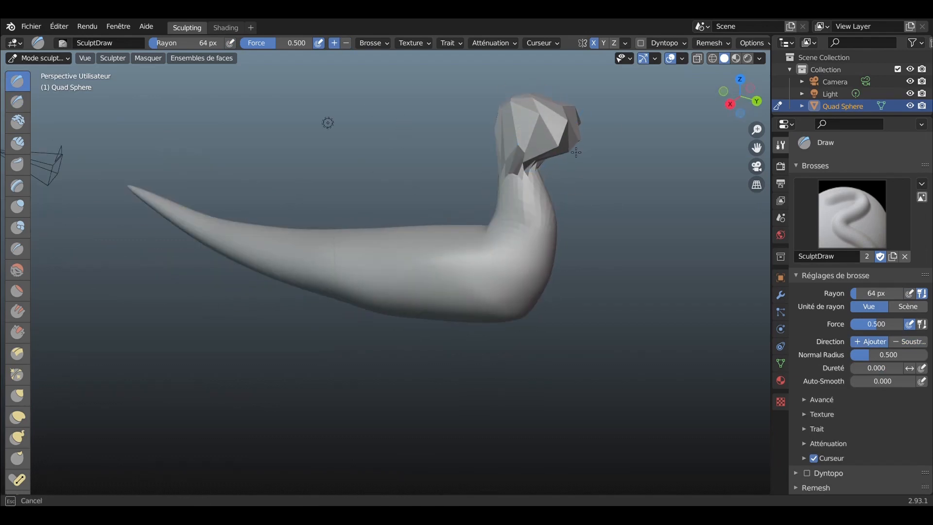
pyautogui.moveTo(431, 168)
pyautogui.keyDown('shift'); pyautogui.mouseDown()
pyautogui.moveTo(524, 121)
pyautogui.moveTo(531, 148)
pyautogui.moveTo(533, 127)
pyautogui.mouseUp(); pyautogui.keyUp('shift')
# Extend the front of the head into a protruding muzzle with Draw strokes
pyautogui.moveTo(590, 176); pyautogui.dragTo(438, 196, button='middle')
pyautogui.moveTo(262, 224); pyautogui.dragTo(270, 229)
pyautogui.moveTo(271, 228); pyautogui.dragTo(262, 199, button='middle')
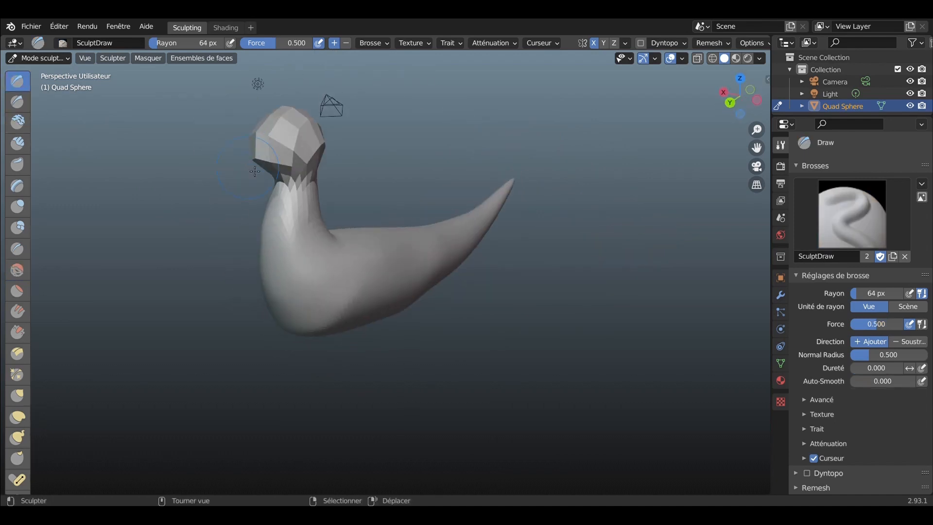
pyautogui.moveTo(270, 145); pyautogui.dragTo(277, 152)
pyautogui.moveTo(277, 151); pyautogui.dragTo(214, 136, button='middle')
pyautogui.moveTo(204, 127); pyautogui.dragTo(218, 131)
pyautogui.moveTo(252, 160)
pyautogui.mouseDown(button='middle')
pyautogui.moveTo(344, 191)
pyautogui.moveTo(481, 170)
pyautogui.mouseUp(button='middle')
# Draw a mirrored pair of legs downward from the underside of the body
pyautogui.scroll(-3, 398, 265)
pyautogui.moveTo(388, 277); pyautogui.dragTo(426, 214, button='middle')
pyautogui.scroll(5, 403, 250)
pyautogui.moveTo(428, 266); pyautogui.dragTo(422, 257)
pyautogui.moveTo(422, 258)
pyautogui.mouseDown(button='middle')
pyautogui.moveTo(340, 292)
pyautogui.moveTo(336, 342)
pyautogui.moveTo(341, 309)
pyautogui.moveTo(327, 268)
pyautogui.moveTo(417, 340)
pyautogui.mouseUp(button='middle')
# Smooth the faceted surface of both legs with the Smooth brush
pyautogui.click(17, 270)
pyautogui.moveTo(413, 384); pyautogui.dragTo(423, 325)
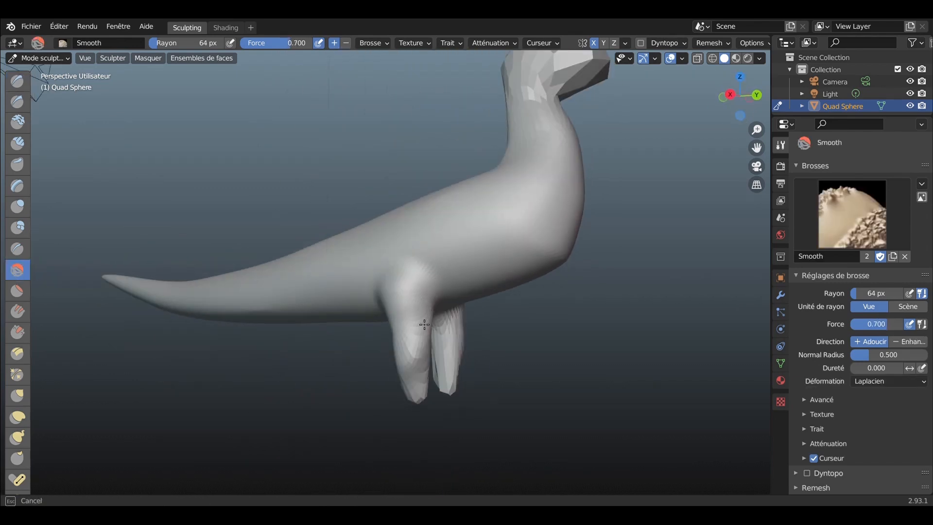
pyautogui.moveTo(448, 323)
pyautogui.mouseDown(button='middle')
pyautogui.moveTo(339, 329)
pyautogui.moveTo(447, 335)
pyautogui.mouseUp(button='middle')
# Build forward-pointing feet at the ends of the legs with the Draw brush
pyautogui.click(17, 82)
pyautogui.moveTo(347, 343); pyautogui.dragTo(269, 296, button='middle')
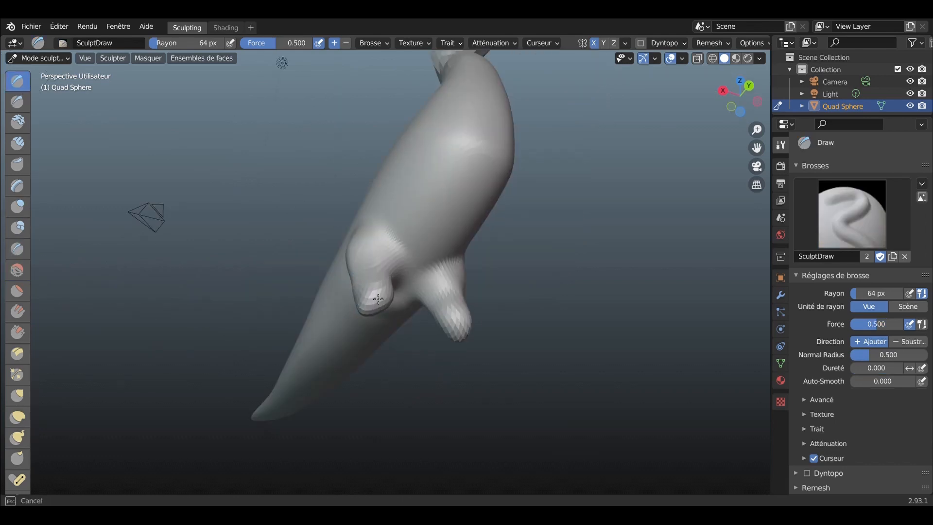
pyautogui.moveTo(378, 298)
pyautogui.mouseDown(button='middle')
pyautogui.moveTo(362, 363)
pyautogui.moveTo(445, 372)
pyautogui.mouseUp(button='middle')
# Smooth the feet and lower legs from several sides with the Smooth brush
pyautogui.press('s')
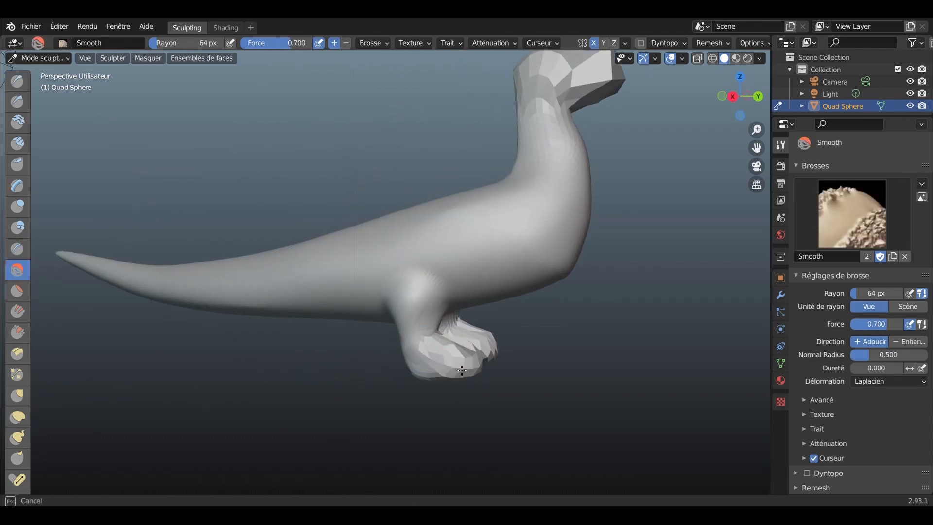
pyautogui.moveTo(462, 371); pyautogui.dragTo(474, 364)
pyautogui.moveTo(474, 364); pyautogui.dragTo(369, 374, button='middle')
pyautogui.moveTo(369, 374); pyautogui.dragTo(364, 386)
pyautogui.moveTo(364, 386); pyautogui.dragTo(445, 389, button='middle')
pyautogui.moveTo(445, 389); pyautogui.dragTo(423, 350)
pyautogui.moveTo(423, 349); pyautogui.dragTo(413, 401, button='middle')
# Try to pull a mirrored pair of wings out of the body's sides with Elastic Deform
pyautogui.scroll(-5, 525, 350)
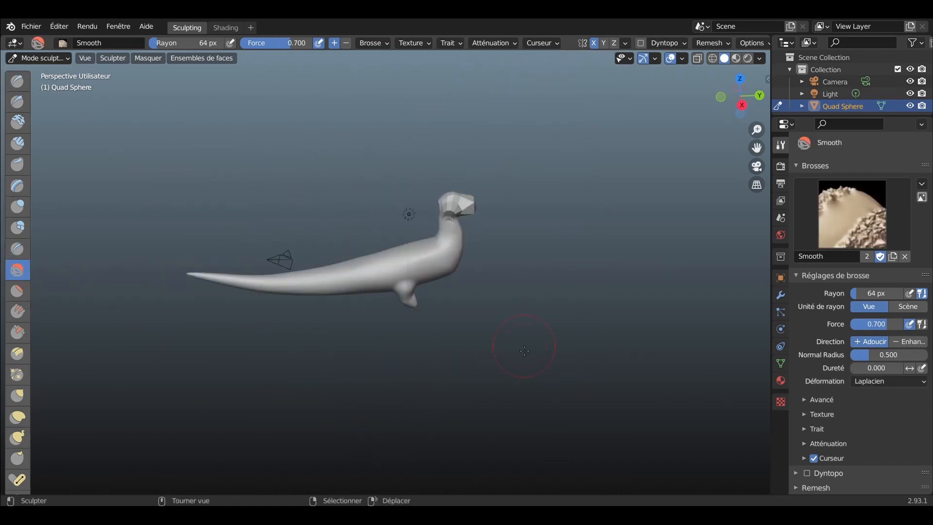
pyautogui.moveTo(525, 351); pyautogui.dragTo(449, 362, button='middle')
pyautogui.scroll(4, 449, 362)
pyautogui.click(18, 416)
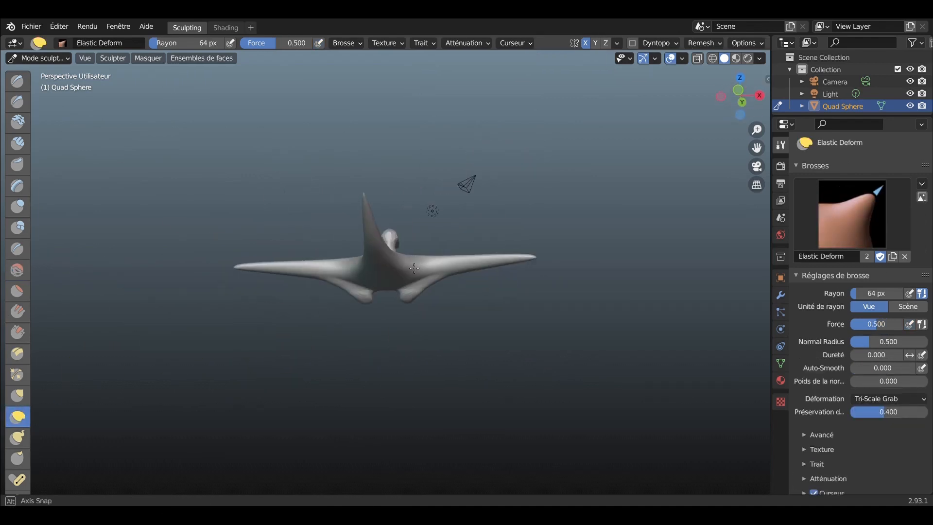
pyautogui.scroll(4, 308, 367)
# Try to draw wings out of the body's sides with the Snake Hook brush, and undo the stroke
pyautogui.press('k')
pyautogui.moveTo(403, 318); pyautogui.dragTo(437, 279, button='middle')
pyautogui.moveTo(437, 279); pyautogui.dragTo(412, 287)
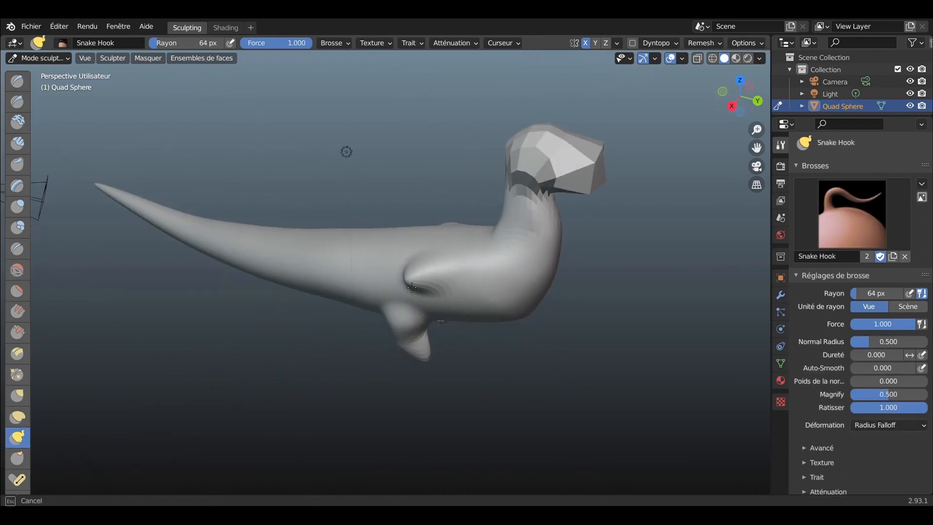
pyautogui.moveTo(144, 336); pyautogui.dragTo(127, 336)
pyautogui.moveTo(127, 336)
pyautogui.mouseDown(button='middle')
pyautogui.moveTo(156, 364)
pyautogui.moveTo(177, 370)
pyautogui.mouseUp(button='middle')
pyautogui.hotkey('ctrl', 'z')
# Try to pull long spread wings with wide membranes from the shoulders with Snake Hook
pyautogui.scroll(-3, 418, 275)
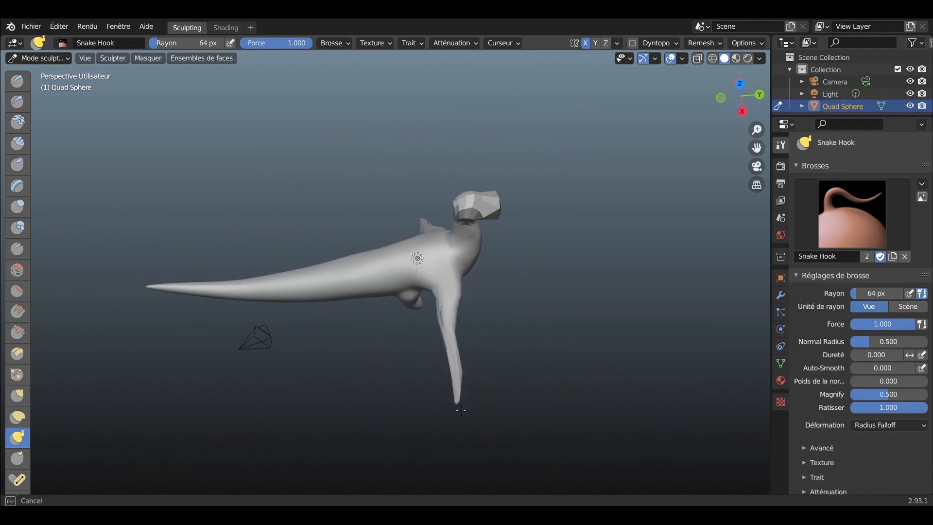
pyautogui.moveTo(460, 411); pyautogui.dragTo(278, 367, button='middle')
pyautogui.moveTo(253, 223); pyautogui.dragTo(461, 250, button='middle')
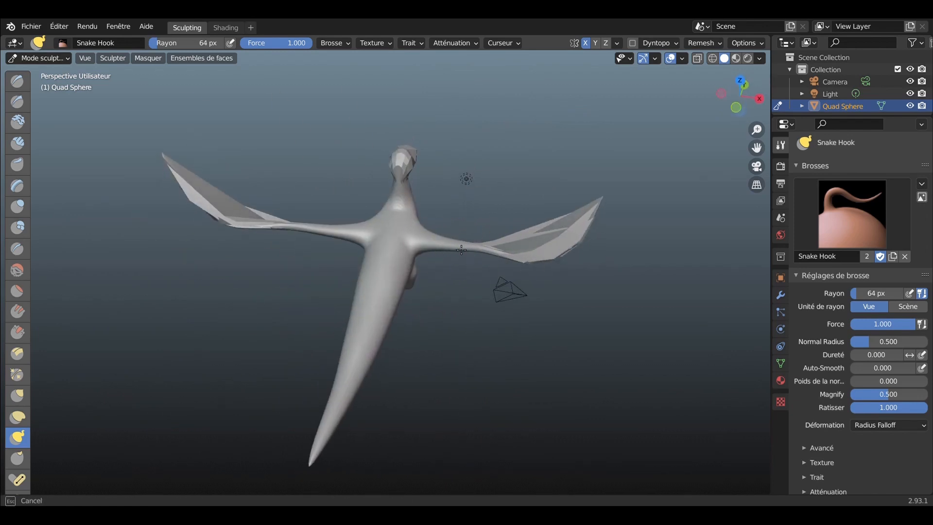
pyautogui.moveTo(486, 258); pyautogui.dragTo(423, 265)
pyautogui.moveTo(413, 312); pyautogui.dragTo(2, 235, button='middle')
# Smooth the jagged membranes and edges of both wings with the Smooth brush
pyautogui.click(17, 270)
pyautogui.moveTo(272, 262); pyautogui.dragTo(306, 312, button='middle')
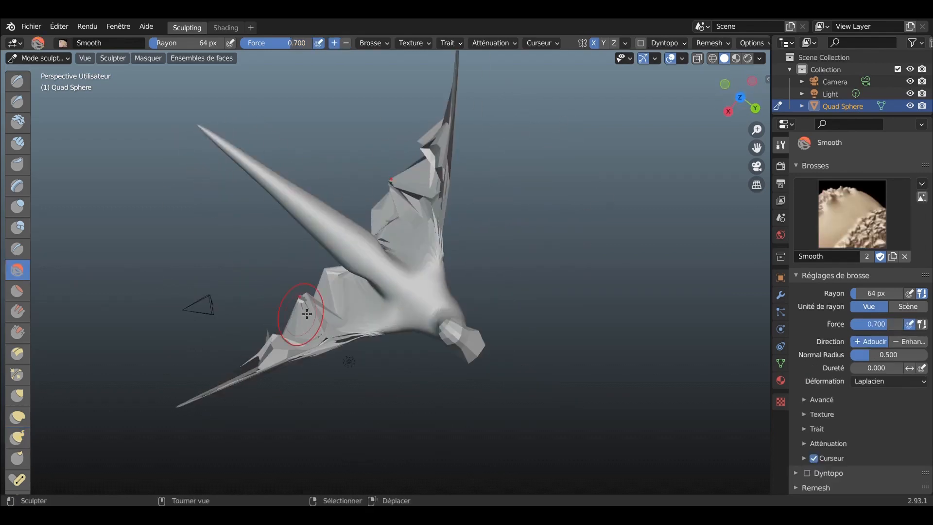
pyautogui.moveTo(306, 312); pyautogui.dragTo(197, 391)
pyautogui.moveTo(729, 301)
pyautogui.mouseDown(button='middle')
pyautogui.moveTo(680, 267)
pyautogui.moveTo(557, 266)
pyautogui.mouseUp(button='middle')
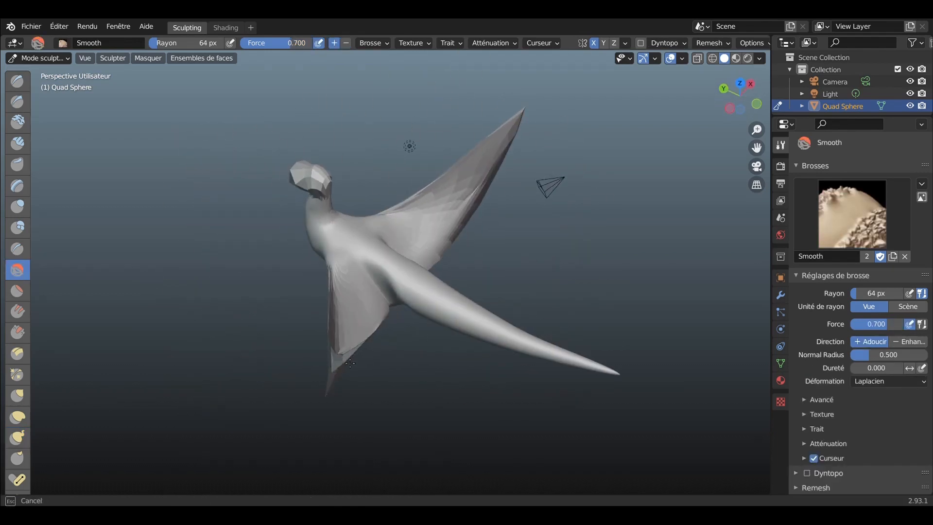
pyautogui.moveTo(350, 363)
pyautogui.mouseDown(button='middle')
pyautogui.moveTo(395, 162)
pyautogui.moveTo(454, 162)
pyautogui.moveTo(462, 175)
pyautogui.moveTo(135, 290)
pyautogui.moveTo(311, 287)
pyautogui.mouseUp(button='middle')
pyautogui.moveTo(265, 165)
pyautogui.mouseDown()
pyautogui.moveTo(282, 195)
pyautogui.moveTo(262, 170)
pyautogui.mouseUp()
pyautogui.moveTo(272, 194)
pyautogui.mouseDown(button='middle')
pyautogui.moveTo(384, 209)
pyautogui.moveTo(403, 262)
pyautogui.mouseUp(button='middle')
pyautogui.moveTo(262, 194)
pyautogui.mouseDown()
pyautogui.moveTo(250, 209)
pyautogui.moveTo(267, 233)
pyautogui.mouseUp()
pyautogui.moveTo(281, 262)
pyautogui.mouseDown(button='middle')
pyautogui.moveTo(302, 327)
pyautogui.moveTo(357, 324)
pyautogui.mouseUp(button='middle')
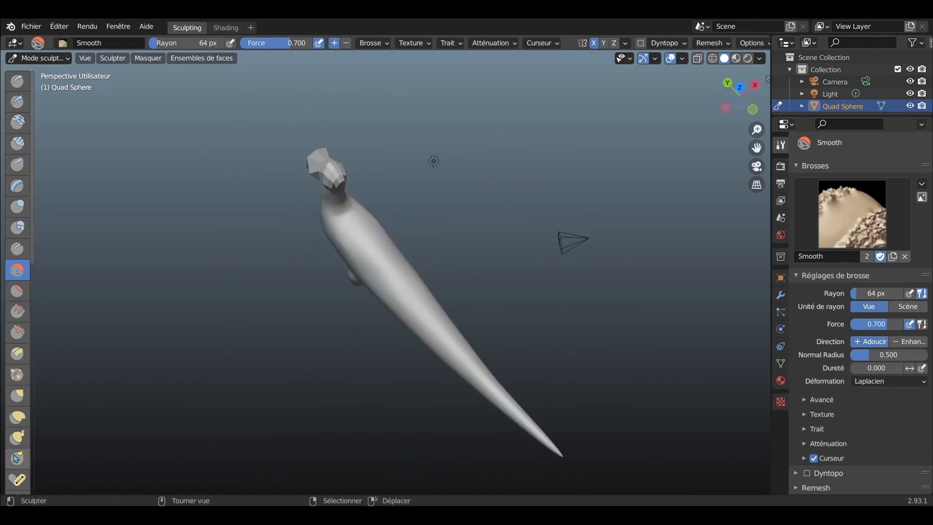
# Pull a mirrored pair of wings out of the body's sides with the Grab brush
pyautogui.press('g')
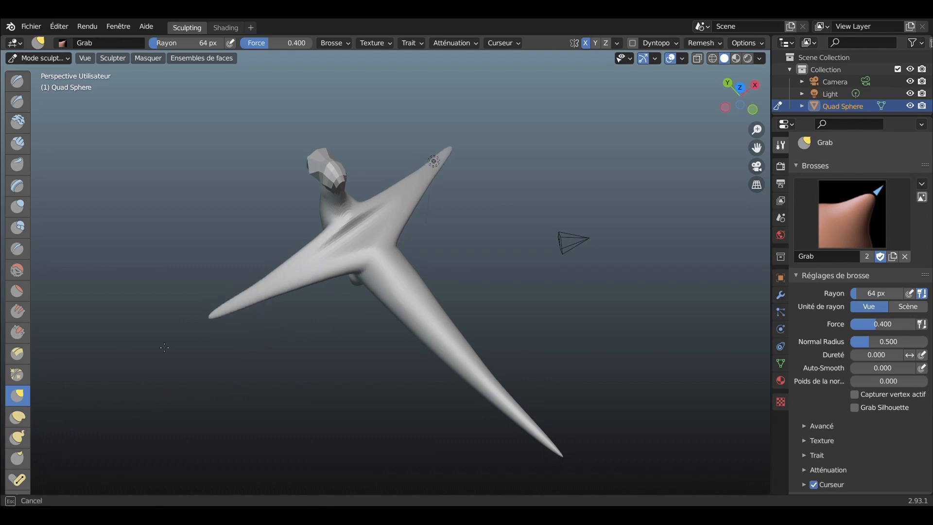
pyautogui.moveTo(164, 347); pyautogui.dragTo(366, 291, button='middle')
pyautogui.moveTo(524, 320); pyautogui.dragTo(536, 314, button='middle')
pyautogui.moveTo(315, 502); pyautogui.dragTo(437, 371, button='middle')
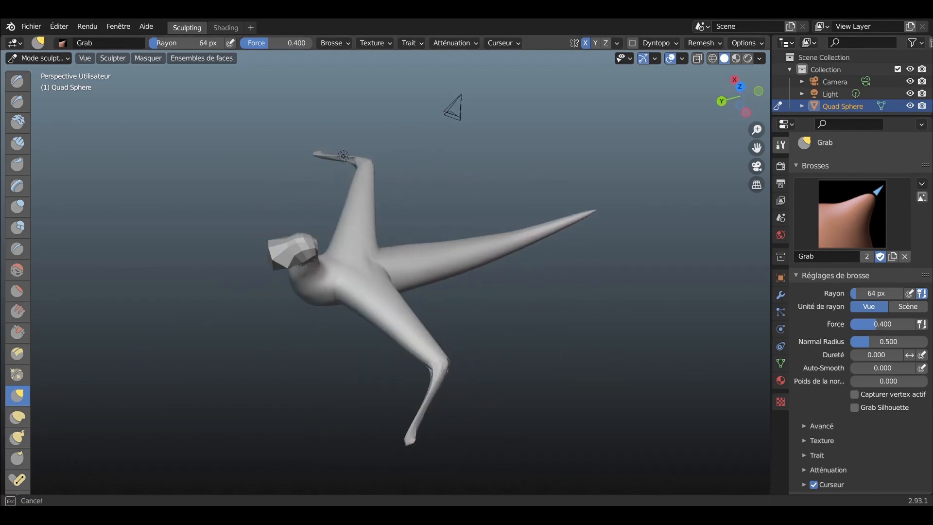
pyautogui.moveTo(249, 228)
pyautogui.mouseDown(button='middle')
pyautogui.moveTo(327, 239)
pyautogui.moveTo(243, 238)
pyautogui.mouseUp(button='middle')
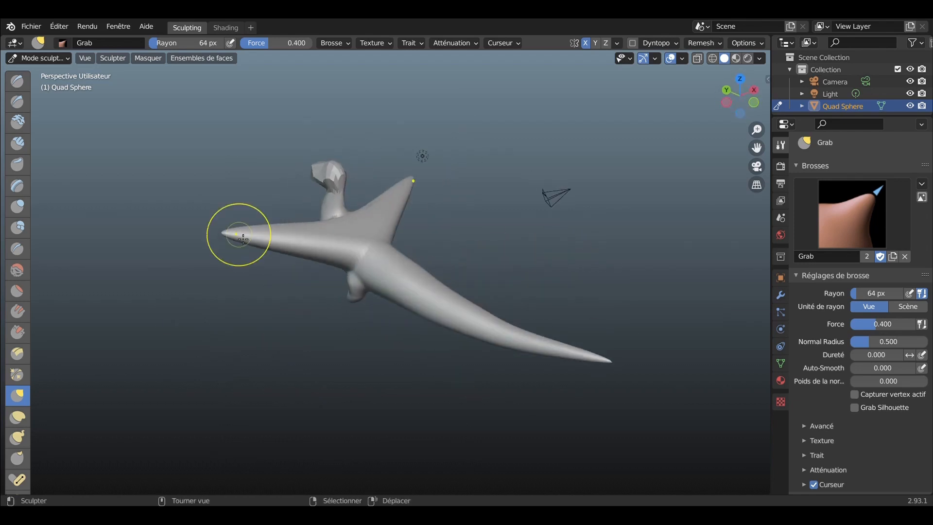
pyautogui.moveTo(75, 196)
pyautogui.mouseDown(button='middle')
pyautogui.moveTo(335, 282)
pyautogui.moveTo(293, 181)
pyautogui.mouseUp(button='middle')
pyautogui.moveTo(154, 79)
pyautogui.mouseDown(button='middle')
pyautogui.moveTo(219, 111)
pyautogui.moveTo(46, 429)
pyautogui.mouseUp(button='middle')
# Stretch and bend both wings upward and outward with the Elastic Deform brush
pyautogui.click(17, 416)
pyautogui.moveTo(427, 243); pyautogui.dragTo(456, 292, button='middle')
pyautogui.moveTo(562, 216)
pyautogui.mouseDown()
pyautogui.moveTo(571, 255)
pyautogui.moveTo(568, 231)
pyautogui.mouseUp()
pyautogui.moveTo(495, 229); pyautogui.dragTo(483, 258)
pyautogui.moveTo(491, 260); pyautogui.dragTo(500, 182, button='middle')
pyautogui.moveTo(604, 187); pyautogui.dragTo(526, 255)
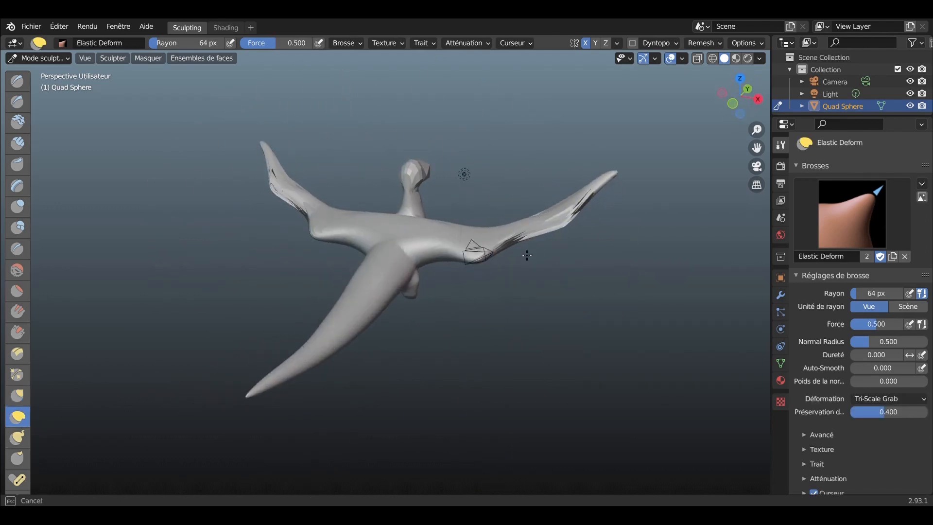
pyautogui.moveTo(480, 297); pyautogui.dragTo(340, 370, button='middle')
# Pull wide membranes backward from the trailing edges of both wings with the Snake Hook brush
pyautogui.click(17, 437)
pyautogui.moveTo(408, 301); pyautogui.dragTo(368, 296)
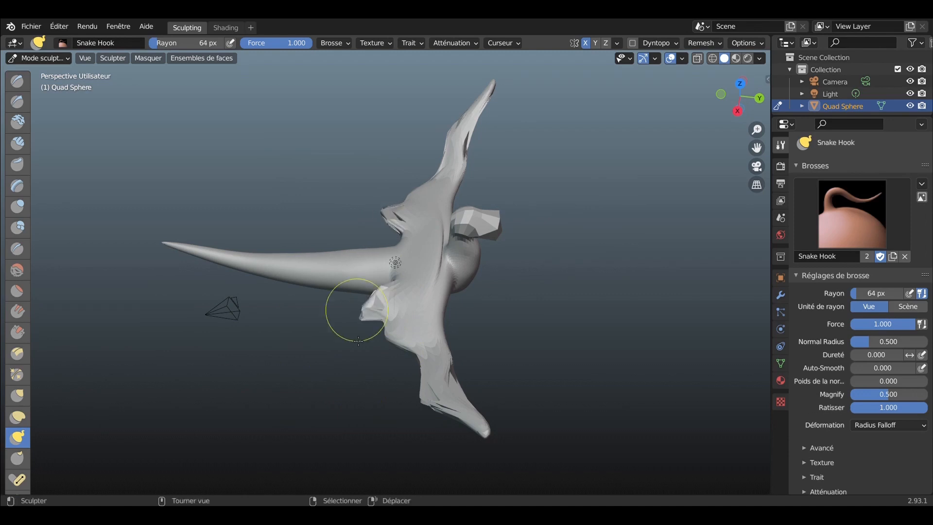
pyautogui.moveTo(386, 414)
pyautogui.mouseDown()
pyautogui.moveTo(450, 459)
pyautogui.moveTo(355, 417)
pyautogui.mouseUp()
pyautogui.moveTo(355, 418); pyautogui.dragTo(447, 395, button='middle')
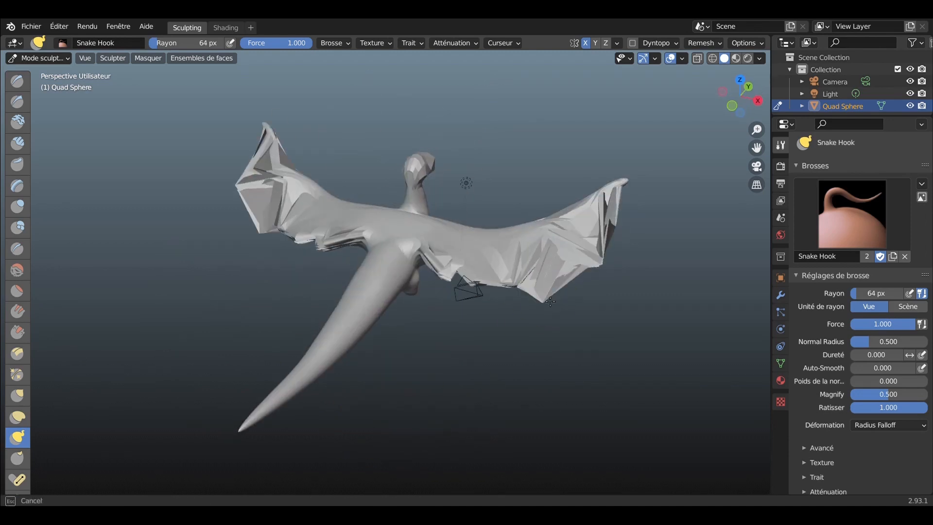
pyautogui.moveTo(520, 267)
pyautogui.mouseDown()
pyautogui.moveTo(469, 303)
pyautogui.moveTo(592, 273)
pyautogui.moveTo(420, 311)
pyautogui.mouseUp()
pyautogui.moveTo(391, 353)
pyautogui.mouseDown(button='middle')
pyautogui.moveTo(432, 389)
pyautogui.moveTo(369, 340)
pyautogui.mouseUp(button='middle')
pyautogui.scroll(4, 379, 321)
pyautogui.moveTo(376, 309); pyautogui.dragTo(402, 349)
pyautogui.scroll(-5, 402, 340)
pyautogui.moveTo(402, 340)
pyautogui.mouseDown(button='middle')
pyautogui.moveTo(457, 320)
pyautogui.moveTo(457, 345)
pyautogui.mouseUp(button='middle')
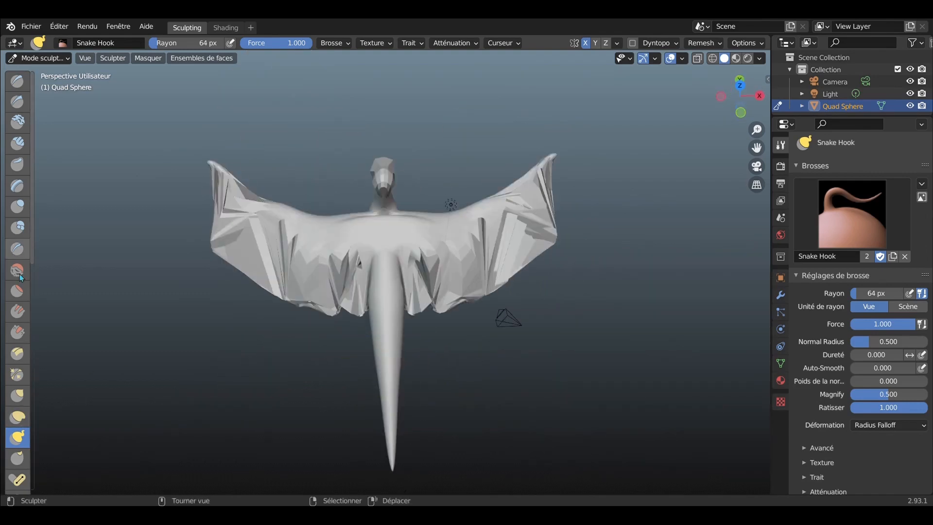
# Smooth the jagged wing membranes and their outer edges with the Smooth brush at strength 0.700
pyautogui.click(18, 269)
pyautogui.moveTo(240, 241)
pyautogui.mouseDown()
pyautogui.moveTo(330, 267)
pyautogui.moveTo(353, 285)
pyautogui.mouseUp()
pyautogui.moveTo(354, 285); pyautogui.dragTo(408, 310, button='middle')
pyautogui.moveTo(311, 334); pyautogui.dragTo(229, 321)
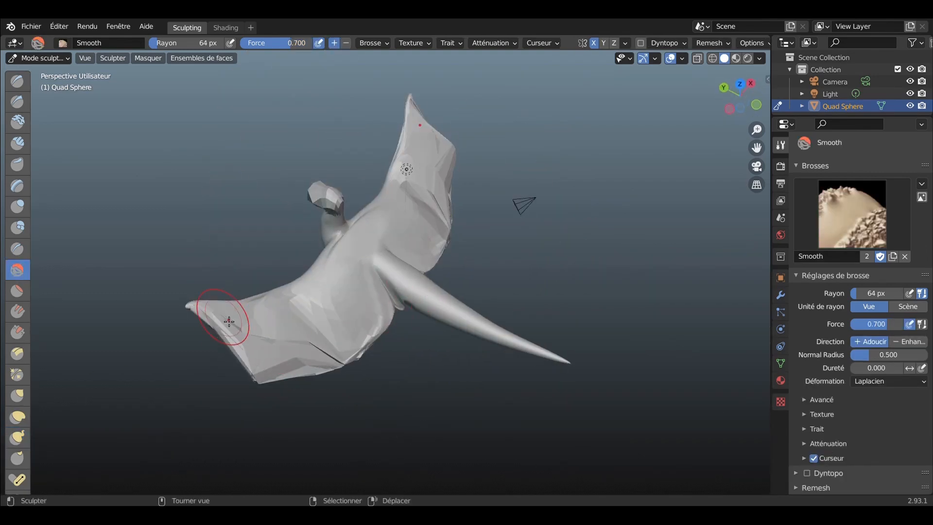
pyautogui.moveTo(296, 353)
pyautogui.mouseDown()
pyautogui.moveTo(233, 340)
pyautogui.moveTo(344, 279)
pyautogui.mouseUp()
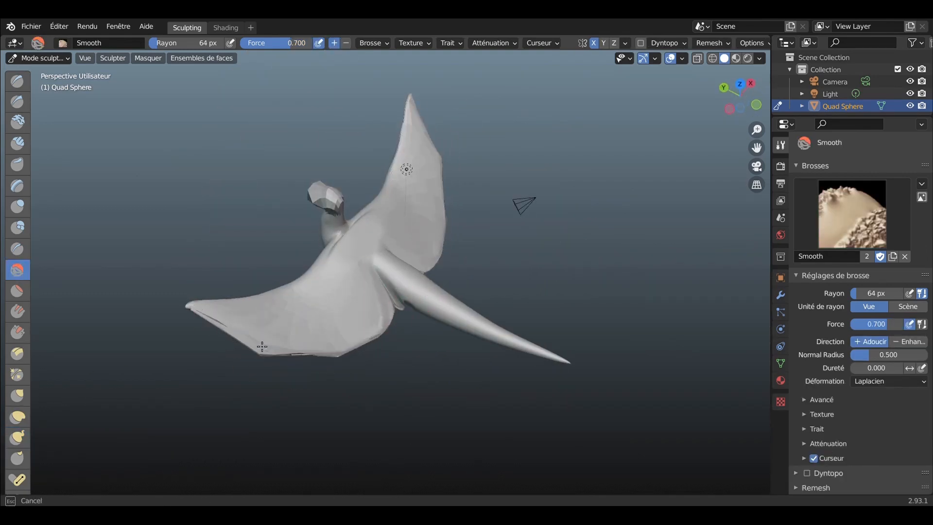
pyautogui.moveTo(401, 313)
pyautogui.mouseDown(button='middle')
pyautogui.moveTo(404, 289)
pyautogui.moveTo(369, 340)
pyautogui.mouseUp(button='middle')
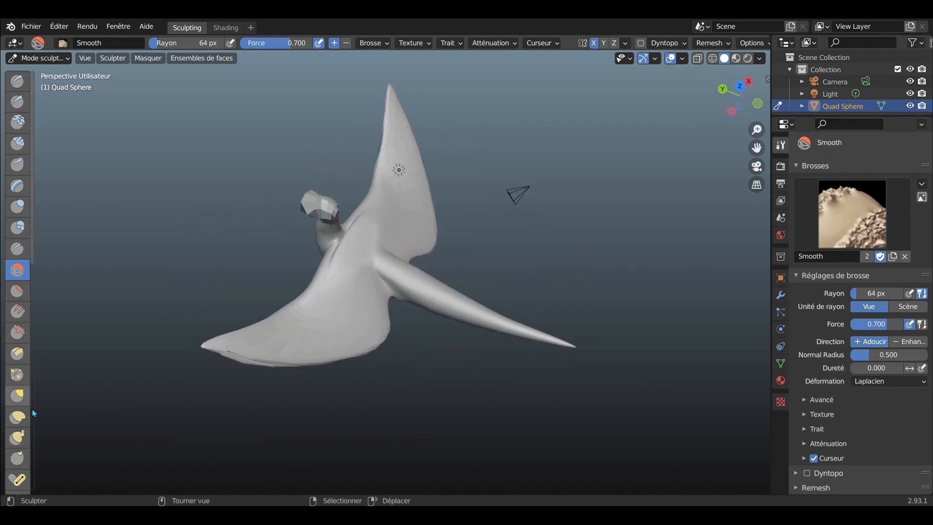
# Pull the trailing edges of both wings out into broad corners with the Elastic Deform brush
pyautogui.click(17, 416)
pyautogui.moveTo(308, 374); pyautogui.dragTo(296, 421)
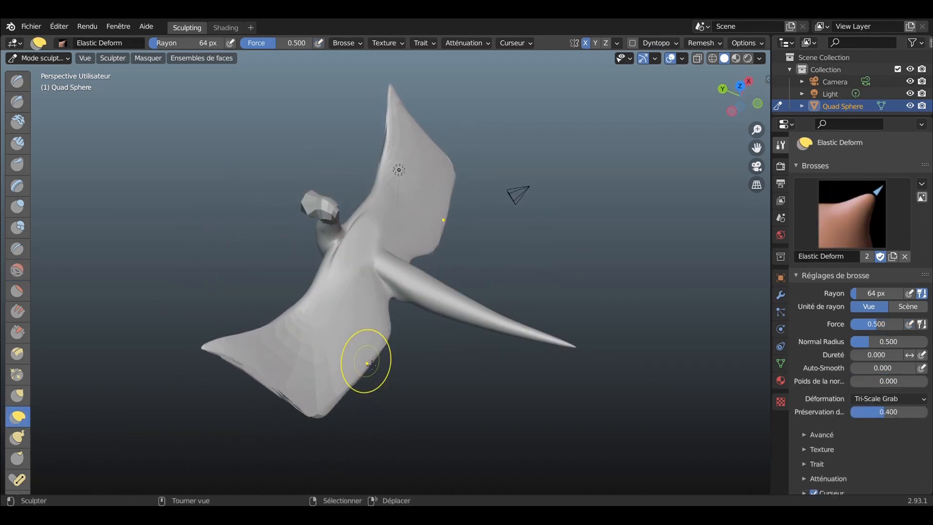
pyautogui.moveTo(371, 364); pyautogui.dragTo(297, 400)
pyautogui.moveTo(298, 399)
pyautogui.mouseDown(button='middle')
pyautogui.moveTo(416, 240)
pyautogui.moveTo(343, 318)
pyautogui.moveTo(395, 260)
pyautogui.moveTo(253, 326)
pyautogui.mouseUp(button='middle')
# Smooth the creased trailing edges of both wings with the Smooth brush
pyautogui.hotkey('shift', 's')
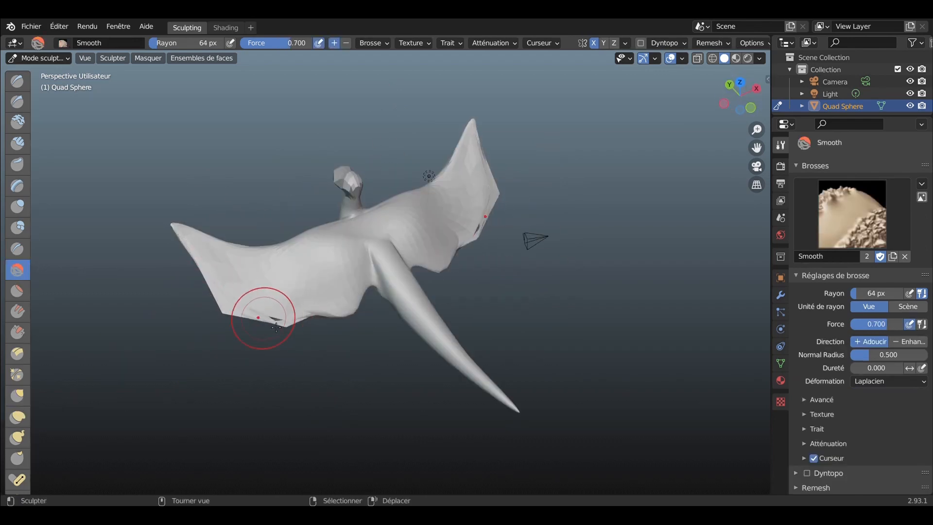
pyautogui.moveTo(314, 298); pyautogui.dragTo(504, 233, button='middle')
pyautogui.moveTo(503, 233); pyautogui.dragTo(525, 221)
pyautogui.moveTo(525, 221); pyautogui.dragTo(359, 258, button='middle')
# Scrape the base of the tail behind the wings with the Scrape/Peaks brush at radius 64 px
pyautogui.click(19, 291)
pyautogui.moveTo(340, 315)
pyautogui.mouseDown(button='middle')
pyautogui.moveTo(409, 284)
pyautogui.moveTo(421, 267)
pyautogui.moveTo(433, 296)
pyautogui.mouseUp(button='middle')
pyautogui.click(18, 311)
pyautogui.click(18, 332)
pyautogui.moveTo(388, 262); pyautogui.dragTo(427, 286)
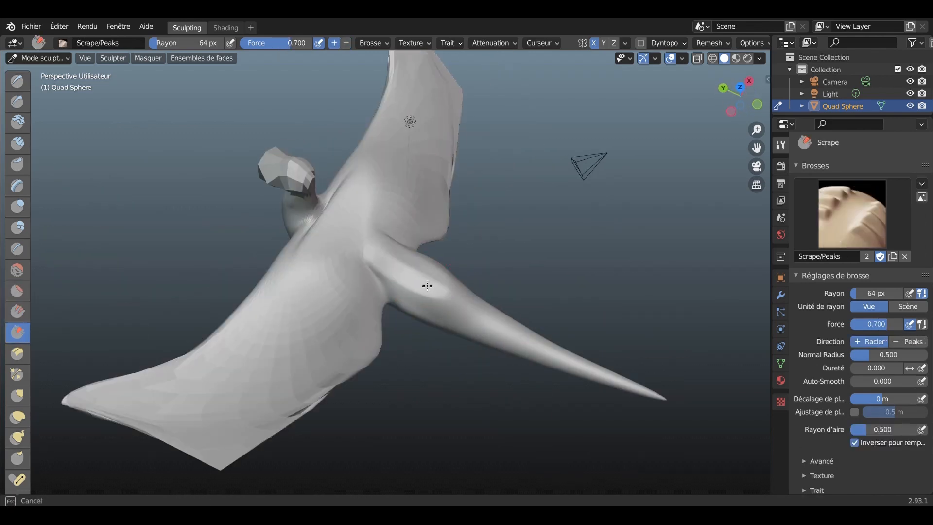
pyautogui.moveTo(438, 292); pyautogui.dragTo(408, 255, button='middle')
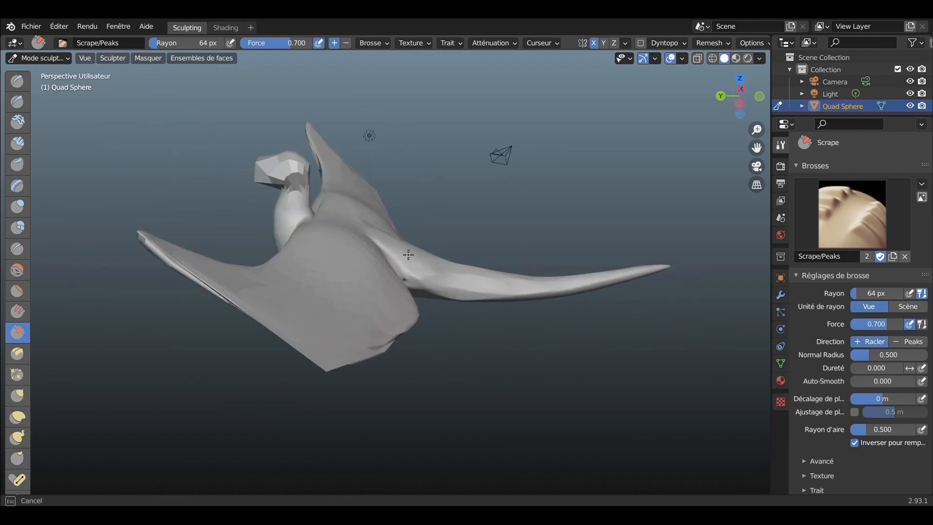
pyautogui.moveTo(438, 319)
pyautogui.mouseDown(button='middle')
pyautogui.moveTo(260, 184)
pyautogui.moveTo(381, 281)
pyautogui.moveTo(430, 263)
pyautogui.mouseUp(button='middle')
pyautogui.moveTo(502, 286)
pyautogui.mouseDown(button='middle')
pyautogui.moveTo(427, 277)
pyautogui.moveTo(365, 291)
pyautogui.moveTo(453, 276)
pyautogui.moveTo(498, 292)
pyautogui.mouseUp(button='middle')
# Smooth the scraped area at the tail's base with the Smooth brush
pyautogui.hotkey('shift', 's')
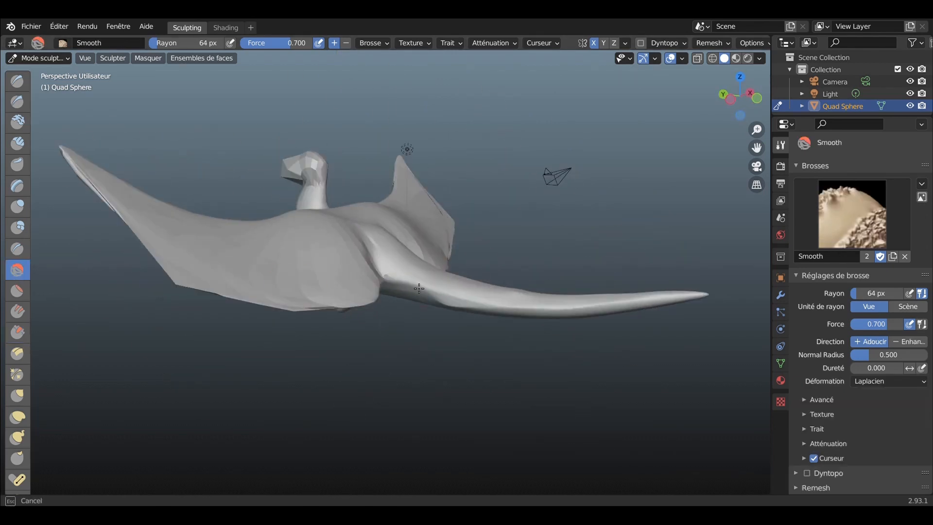
pyautogui.moveTo(655, 340); pyautogui.dragTo(499, 290, button='middle')
pyautogui.moveTo(441, 287); pyautogui.dragTo(366, 285, button='middle')
# Build up the ends of both leg stubs with the Draw brush at radius 37 px and strength 1.000
pyautogui.scroll(5, 367, 284)
pyautogui.press('x')
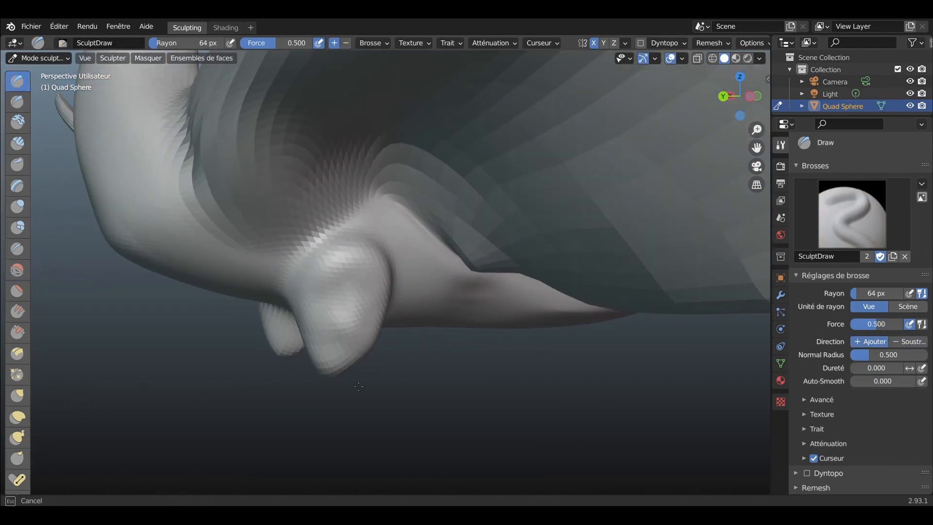
pyautogui.moveTo(341, 418)
pyautogui.mouseDown(button='middle')
pyautogui.moveTo(177, 358)
pyautogui.moveTo(432, 307)
pyautogui.moveTo(558, 301)
pyautogui.moveTo(728, 311)
pyautogui.mouseUp(button='middle')
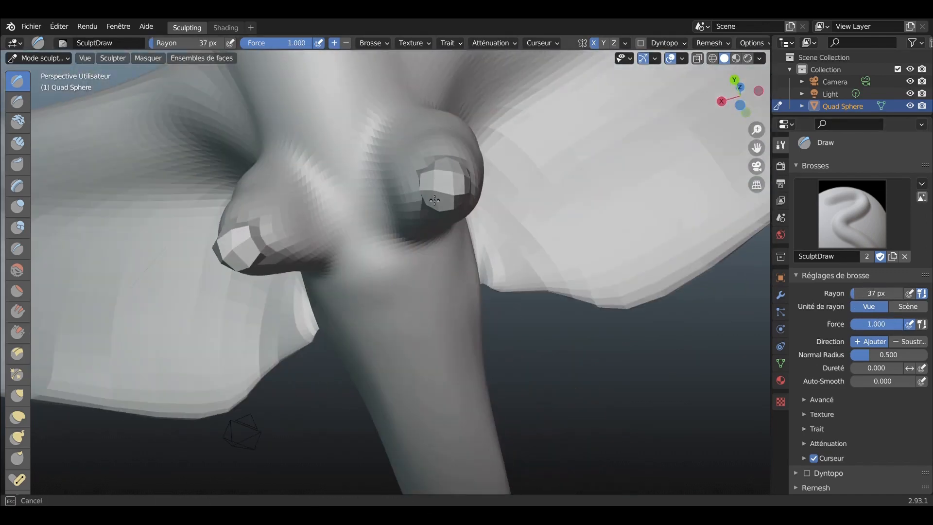
pyautogui.moveTo(450, 204)
pyautogui.mouseDown()
pyautogui.moveTo(462, 177)
pyautogui.moveTo(452, 192)
pyautogui.mouseUp()
pyautogui.moveTo(452, 192)
pyautogui.mouseDown(button='middle')
pyautogui.moveTo(362, 247)
pyautogui.moveTo(335, 291)
pyautogui.mouseUp(button='middle')
# Smooth the faceted ends of both legs into rounded stubs with the Smooth brush from several sides
pyautogui.press('s')
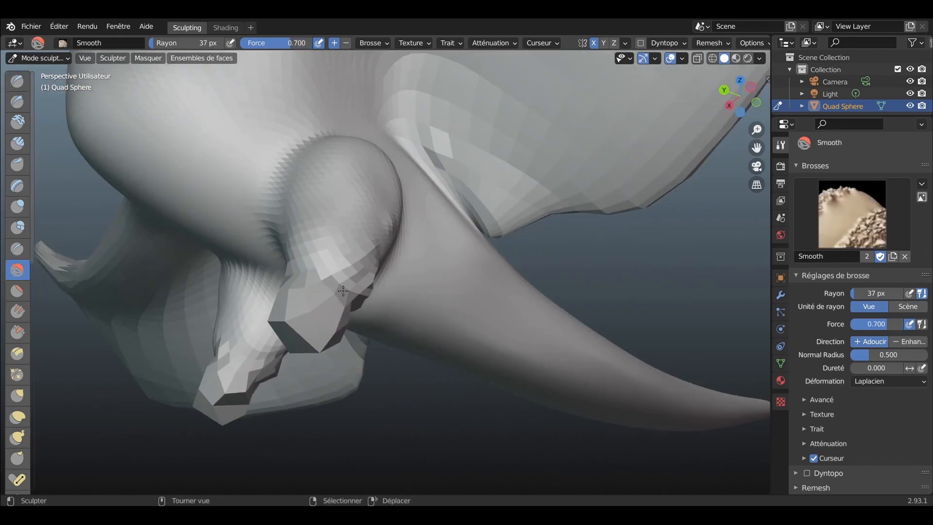
pyautogui.moveTo(326, 301); pyautogui.dragTo(311, 326)
pyautogui.moveTo(311, 325); pyautogui.dragTo(412, 336, button='middle')
pyautogui.moveTo(512, 377)
pyautogui.mouseDown()
pyautogui.moveTo(510, 360)
pyautogui.moveTo(491, 357)
pyautogui.mouseUp()
pyautogui.moveTo(491, 357); pyautogui.dragTo(446, 379, button='middle')
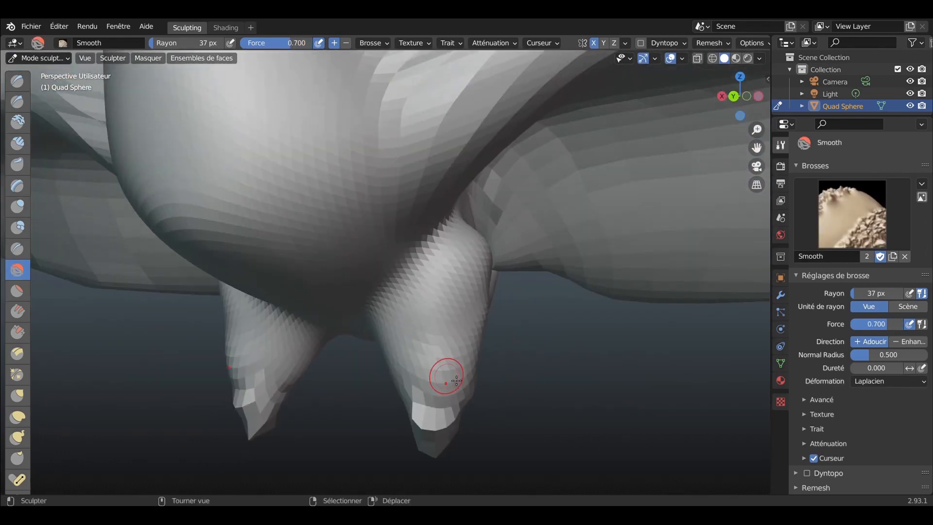
pyautogui.moveTo(446, 379); pyautogui.dragTo(459, 330)
pyautogui.moveTo(459, 330); pyautogui.dragTo(421, 340, button='middle')
pyautogui.moveTo(421, 340); pyautogui.dragTo(422, 340)
pyautogui.moveTo(863, 293); pyautogui.dragTo(867, 293)
pyautogui.moveTo(349, 365); pyautogui.dragTo(423, 367, button='middle')
pyautogui.moveTo(474, 384); pyautogui.dragTo(490, 413)
pyautogui.moveTo(490, 413); pyautogui.dragTo(298, 385, button='middle')
pyautogui.moveTo(297, 385); pyautogui.dragTo(277, 350)
pyautogui.moveTo(277, 350)
pyautogui.mouseDown(button='middle')
pyautogui.moveTo(167, 435)
pyautogui.moveTo(146, 418)
pyautogui.mouseUp(button='middle')
# Set the brush radius to 46 px and pull flared feet out of both leg ends with Snake Hook
pyautogui.click(18, 416)
pyautogui.moveTo(204, 398); pyautogui.dragTo(311, 340, button='middle')
pyautogui.moveTo(867, 293); pyautogui.dragTo(855, 294)
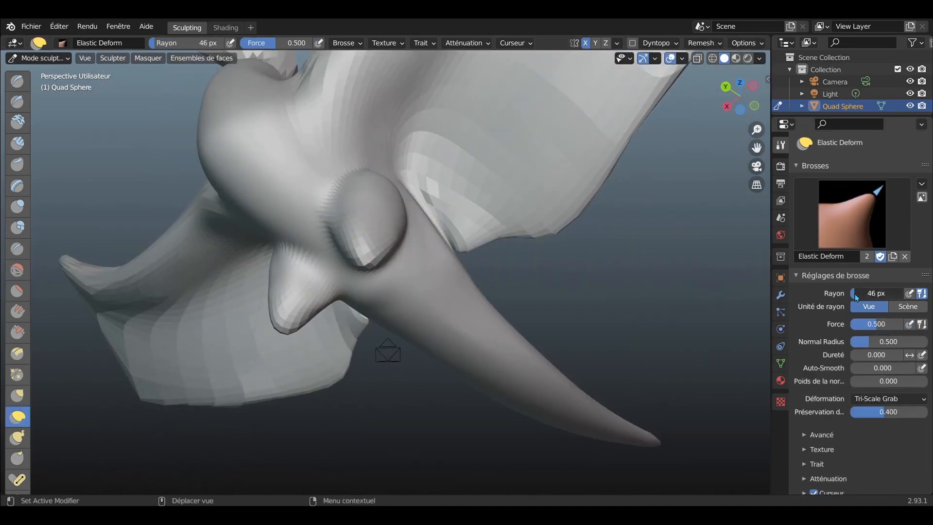
pyautogui.moveTo(365, 342)
pyautogui.mouseDown(button='middle')
pyautogui.moveTo(340, 350)
pyautogui.moveTo(408, 371)
pyautogui.moveTo(298, 329)
pyautogui.moveTo(326, 364)
pyautogui.moveTo(421, 410)
pyautogui.moveTo(348, 403)
pyautogui.mouseUp(button='middle')
pyautogui.press('k')
pyautogui.moveTo(355, 388); pyautogui.dragTo(362, 425)
pyautogui.moveTo(364, 425); pyautogui.dragTo(457, 423, button='middle')
pyautogui.moveTo(374, 398); pyautogui.dragTo(352, 420)
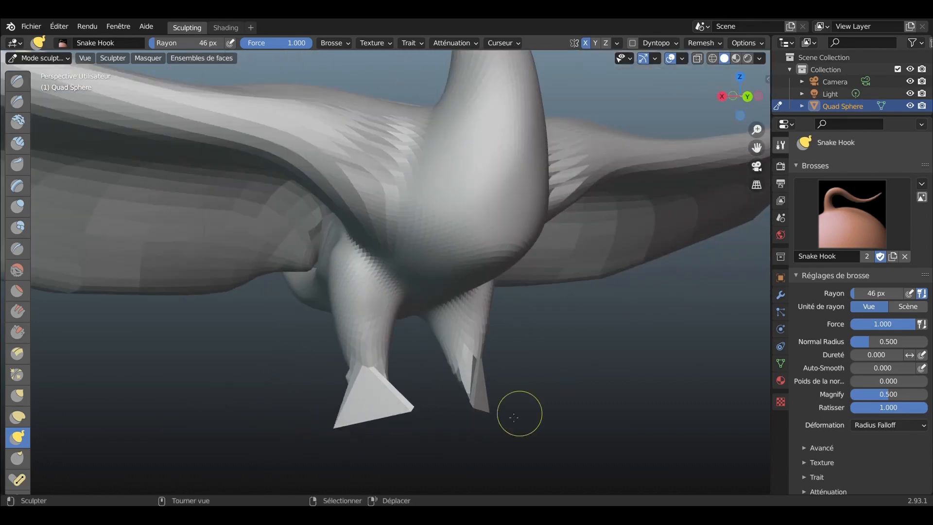
pyautogui.moveTo(514, 416)
pyautogui.mouseDown(button='middle')
pyautogui.moveTo(428, 436)
pyautogui.moveTo(394, 415)
pyautogui.mouseUp(button='middle')
# Smooth the newly pulled feet and lower legs with the Smooth brush
pyautogui.hotkey('shift', 's')
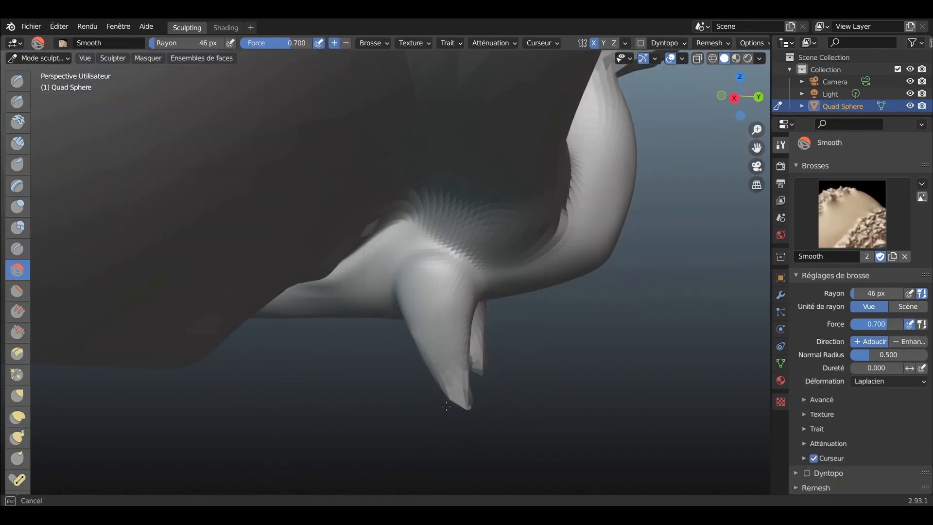
pyautogui.moveTo(446, 406); pyautogui.dragTo(457, 386)
pyautogui.scroll(-5, 452, 389)
pyautogui.moveTo(505, 379); pyautogui.dragTo(398, 374, button='middle')
pyautogui.moveTo(408, 335); pyautogui.dragTo(399, 364)
# Set the Smooth brush's deformation to Surface and smooth the faceted head
pyautogui.moveTo(389, 214); pyautogui.dragTo(389, 292, button='middle')
pyautogui.scroll(-3, 294, 243)
pyautogui.click(902, 342)
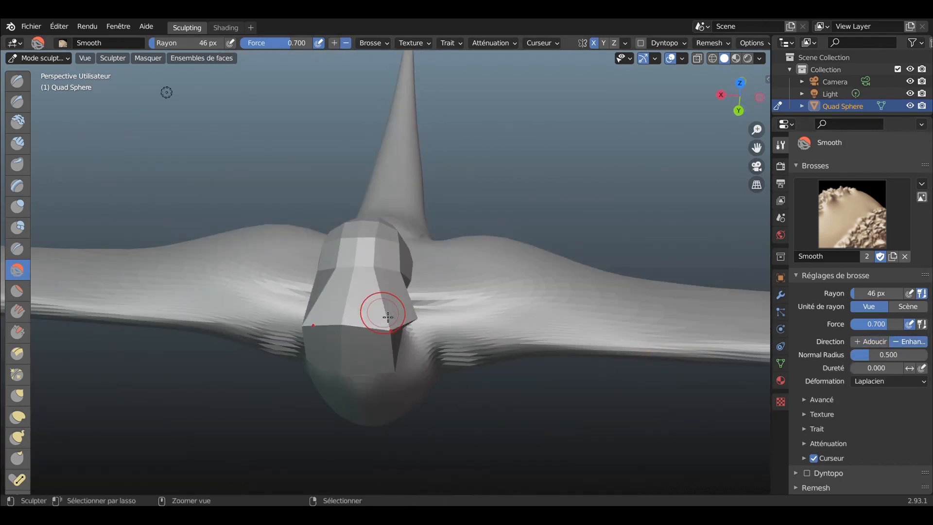
pyautogui.click(869, 382)
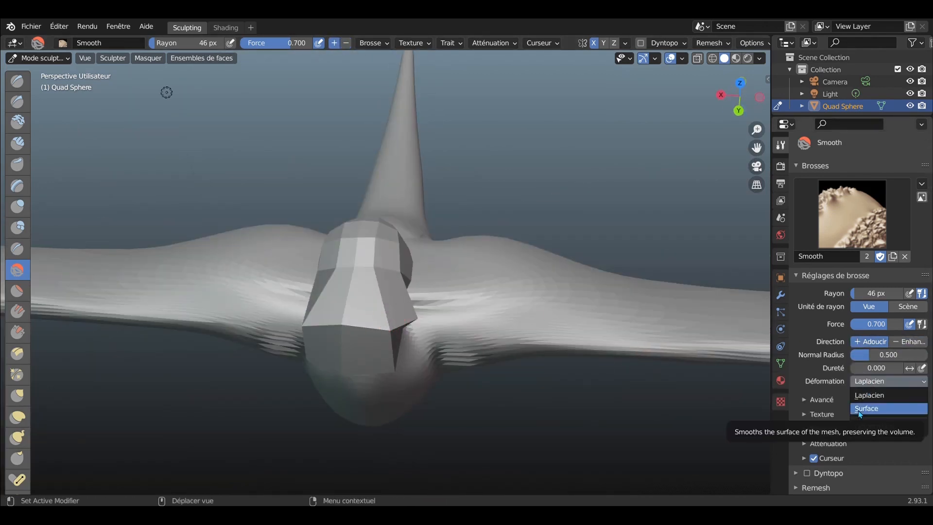
pyautogui.click(867, 408)
pyautogui.moveTo(392, 267); pyautogui.dragTo(249, 160, button='middle')
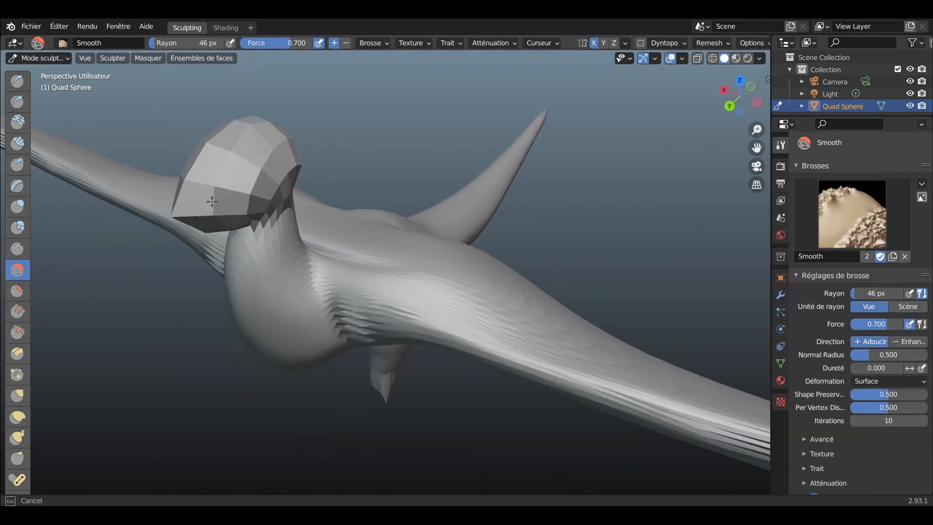
pyautogui.scroll(-2, 829, 427)
pyautogui.click(816, 399)
pyautogui.scroll(-2, 807, 370)
pyautogui.click(805, 362)
pyautogui.scroll(3, 831, 230)
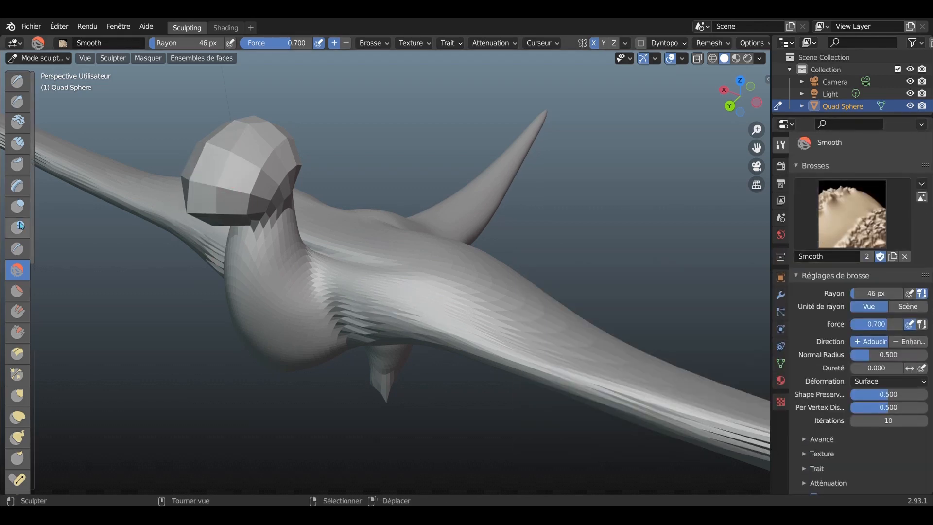
# Enlarge the Smooth brush's radius to 158 px and smooth the head and neck
pyautogui.moveTo(858, 293); pyautogui.dragTo(871, 293)
pyautogui.scroll(-2, 313, 212)
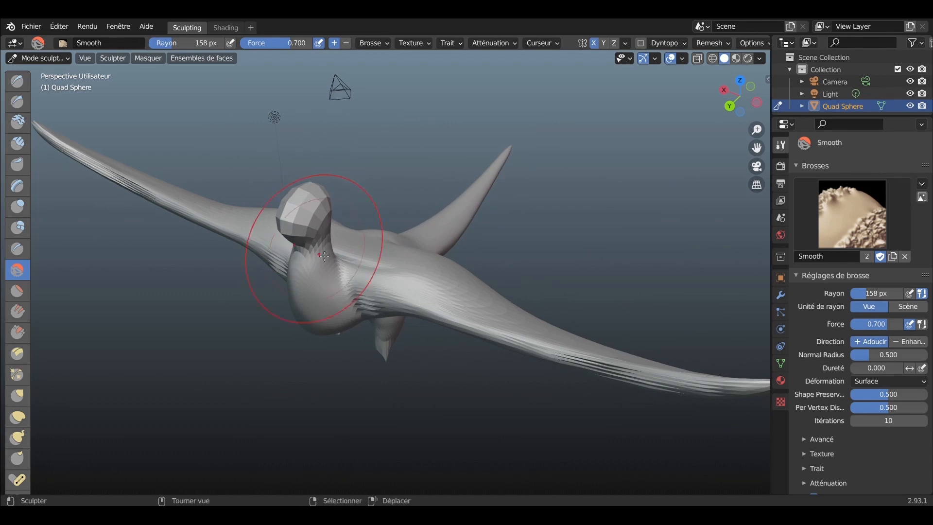
pyautogui.moveTo(317, 197)
pyautogui.mouseDown(button='middle')
pyautogui.moveTo(227, 230)
pyautogui.moveTo(315, 202)
pyautogui.mouseUp(button='middle')
pyautogui.scroll(-1, 311, 204)
# Drag the head's surface upward with the Slide Relax brush
pyautogui.scroll(-5, 17, 457)
pyautogui.click(17, 445)
pyautogui.keyDown('ctrl'); pyautogui.moveTo(316, 337); pyautogui.dragTo(316, 244, button='middle'); pyautogui.keyUp('ctrl')
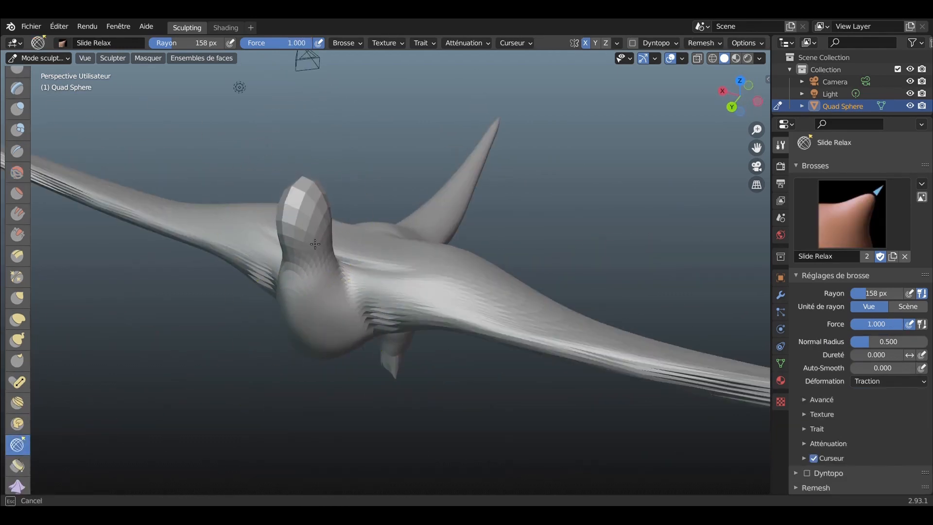
pyautogui.moveTo(334, 205); pyautogui.dragTo(324, 166)
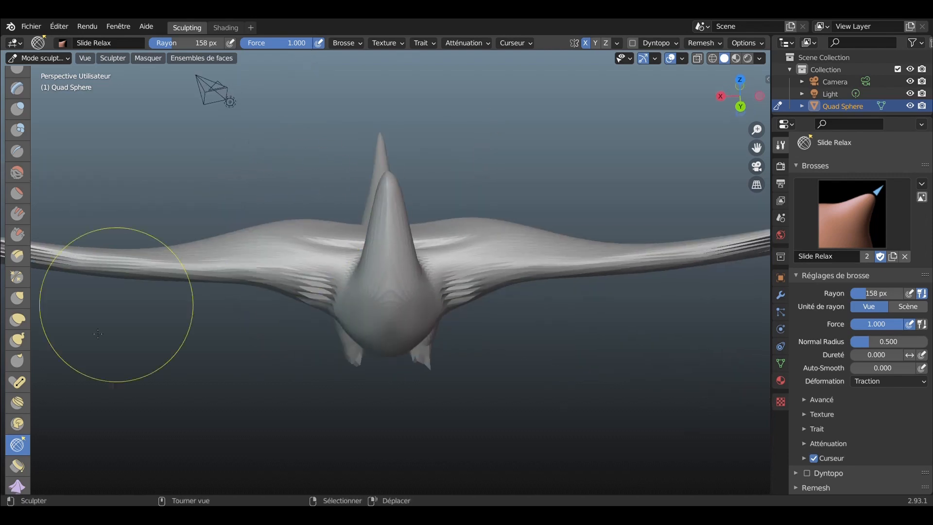
# Build up the head with the Draw brush at radius 91 px and strength 0.577
pyautogui.scroll(5, 17, 321)
pyautogui.click(17, 121)
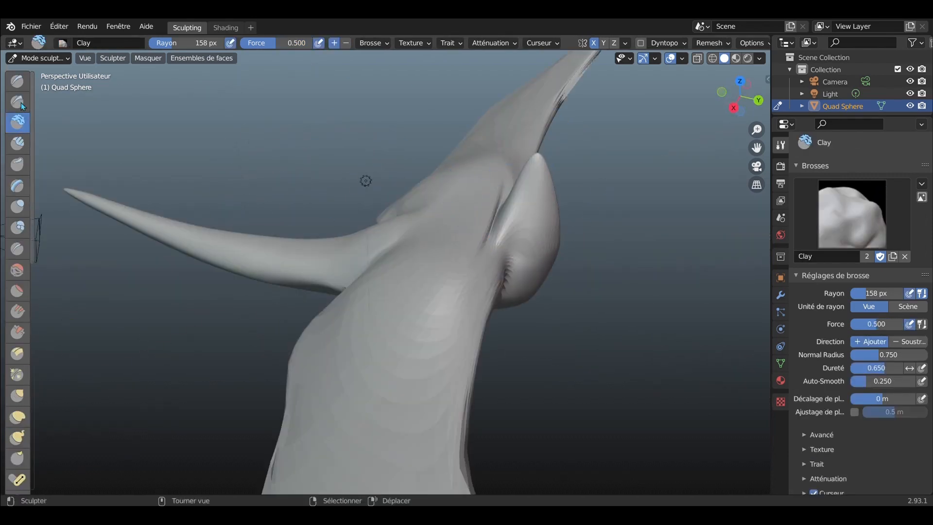
pyautogui.click(17, 80)
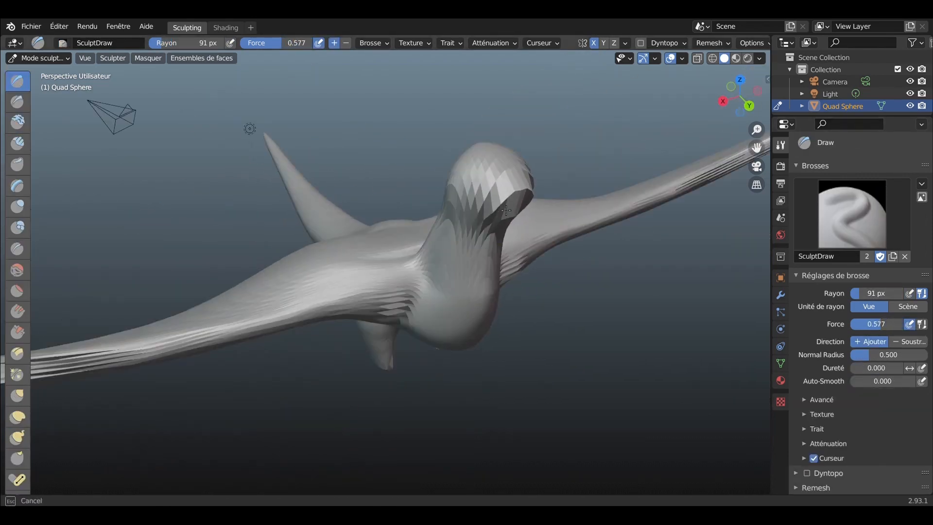
pyautogui.moveTo(480, 213); pyautogui.dragTo(321, 317, button='middle')
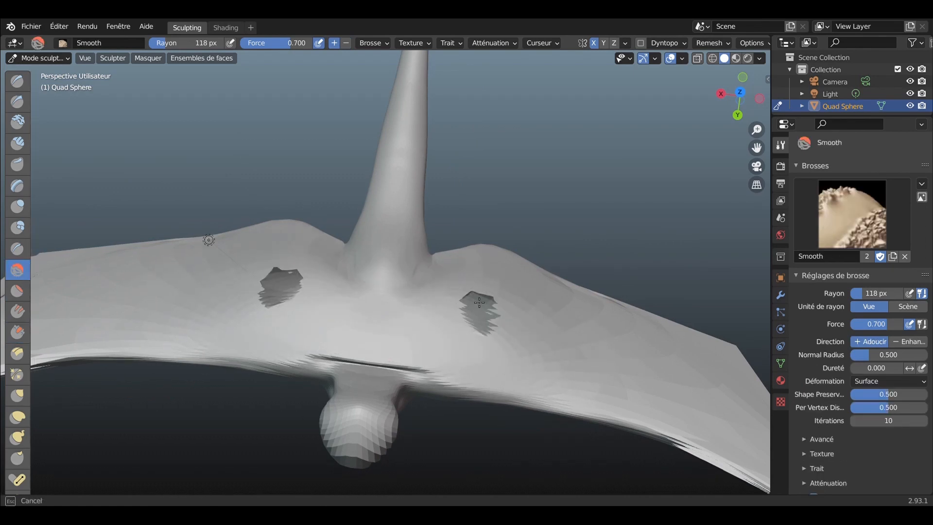
# Set the Smooth brush's deformation to Laplacian and smooth the pierced patches on the back, the neck and the head
pyautogui.click(887, 381)
pyautogui.click(875, 408)
pyautogui.moveTo(479, 306); pyautogui.dragTo(496, 312)
pyautogui.moveTo(496, 312); pyautogui.dragTo(329, 246, button='middle')
pyautogui.moveTo(328, 245); pyautogui.dragTo(331, 247)
pyautogui.moveTo(329, 245); pyautogui.dragTo(225, 160, button='middle')
pyautogui.moveTo(225, 161); pyautogui.dragTo(229, 194)
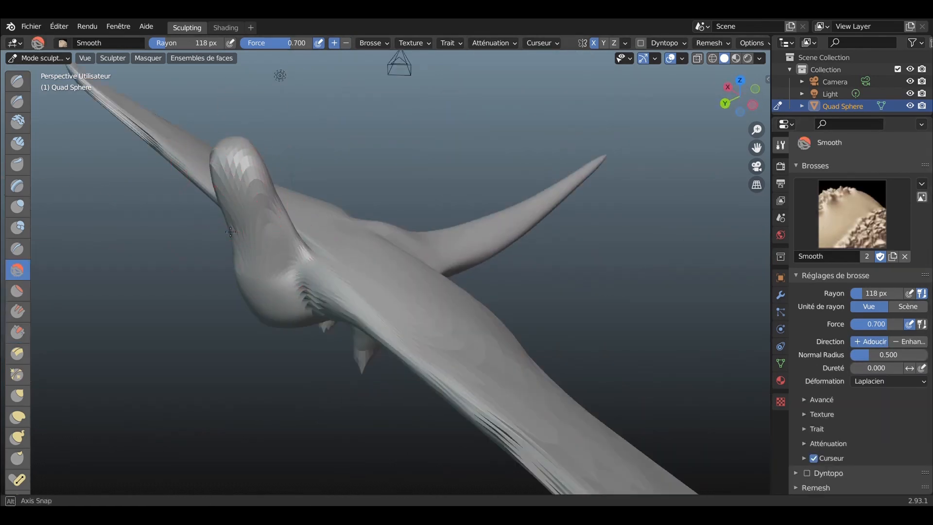
# Reshape the head and neck with the Elastic Deform and Grab brushes
pyautogui.moveTo(229, 195); pyautogui.dragTo(340, 204, button='middle')
pyautogui.click(16, 413)
pyautogui.scroll(-2, 232, 250)
pyautogui.moveTo(233, 249); pyautogui.dragTo(265, 243)
pyautogui.moveTo(413, 228); pyautogui.dragTo(262, 180, button='middle')
pyautogui.moveTo(262, 180)
pyautogui.mouseDown()
pyautogui.moveTo(314, 221)
pyautogui.moveTo(321, 213)
pyautogui.mouseUp()
pyautogui.moveTo(534, 218)
pyautogui.mouseDown(button='middle')
pyautogui.moveTo(328, 219)
pyautogui.moveTo(262, 246)
pyautogui.mouseUp(button='middle')
pyautogui.press('g')
pyautogui.moveTo(328, 208); pyautogui.dragTo(348, 215)
pyautogui.moveTo(219, 233); pyautogui.dragTo(268, 246, button='middle')
# Pull the head forward into a long snout above the neck with the Snake Hook brush
pyautogui.scroll(3, 269, 245)
pyautogui.press('k')
pyautogui.moveTo(233, 180)
pyautogui.mouseDown()
pyautogui.moveTo(243, 158)
pyautogui.moveTo(230, 171)
pyautogui.mouseUp()
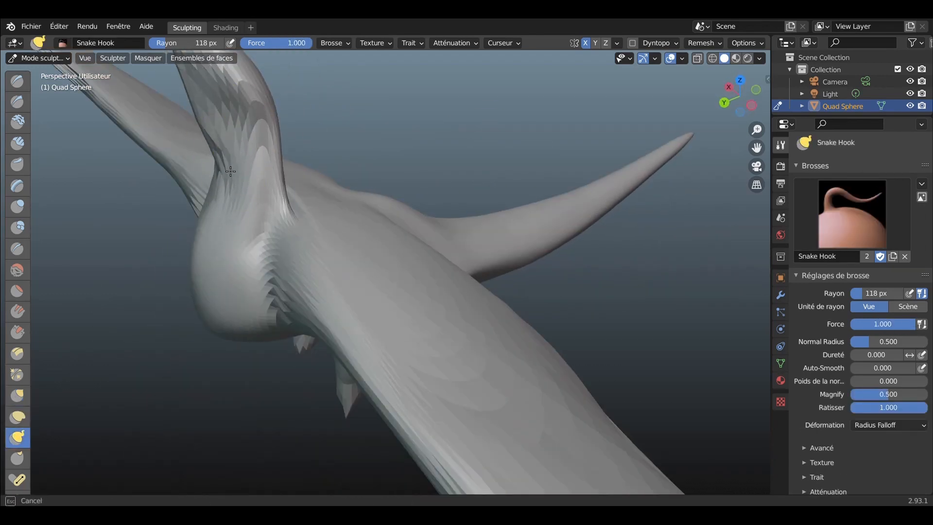
pyautogui.scroll(-4, 230, 171)
pyautogui.moveTo(309, 169); pyautogui.dragTo(294, 171)
pyautogui.moveTo(294, 171)
pyautogui.mouseDown(button='middle')
pyautogui.moveTo(263, 180)
pyautogui.moveTo(339, 229)
pyautogui.moveTo(194, 219)
pyautogui.moveTo(276, 234)
pyautogui.mouseUp(button='middle')
# Smooth the elongated head and the neck with the Smooth brush at radius 118 px
pyautogui.scroll(5, 276, 233)
pyautogui.press('s')
pyautogui.scroll(-5, 276, 333)
pyautogui.moveTo(276, 333); pyautogui.dragTo(239, 291, button='middle')
pyautogui.moveTo(264, 165)
pyautogui.mouseDown()
pyautogui.moveTo(300, 135)
pyautogui.moveTo(273, 260)
pyautogui.mouseUp()
pyautogui.scroll(1, 272, 260)
# Switch the Smooth brush's deformation to Surface
pyautogui.click(810, 401)
pyautogui.click(811, 401)
pyautogui.click(869, 381)
pyautogui.click(869, 410)
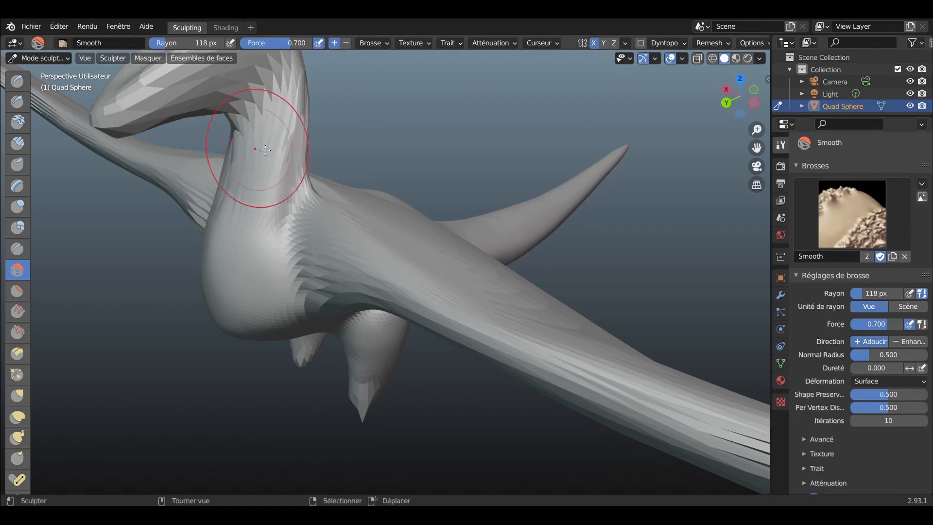
# Switch the Smooth brush's deformation to Laplacian
pyautogui.moveTo(264, 150); pyautogui.dragTo(272, 214, button='middle')
pyautogui.click(877, 382)
pyautogui.click(876, 397)
pyautogui.moveTo(437, 170); pyautogui.dragTo(346, 177, button='middle')
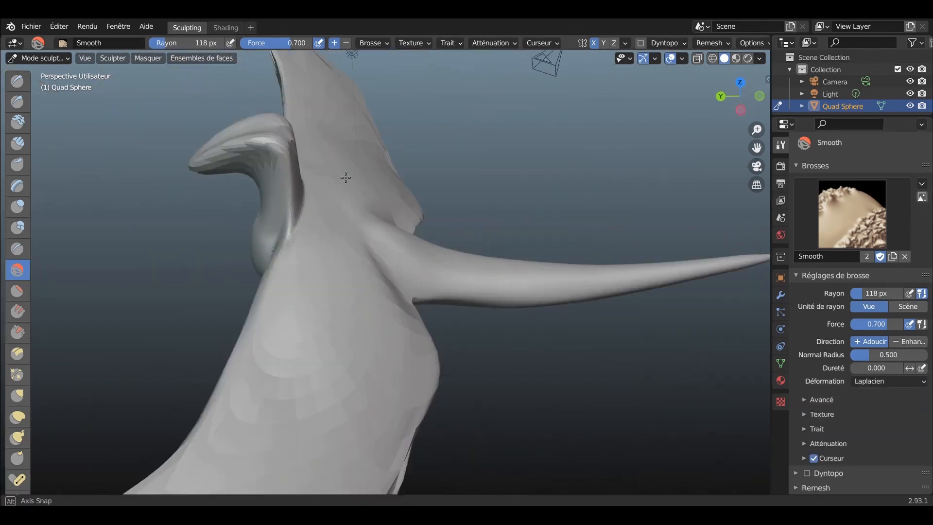
pyautogui.moveTo(277, 190)
pyautogui.mouseDown(button='middle')
pyautogui.moveTo(214, 207)
pyautogui.moveTo(121, 316)
pyautogui.mouseUp(button='middle')
pyautogui.click(17, 311)
pyautogui.click(17, 333)
pyautogui.scroll(-8, 19, 437)
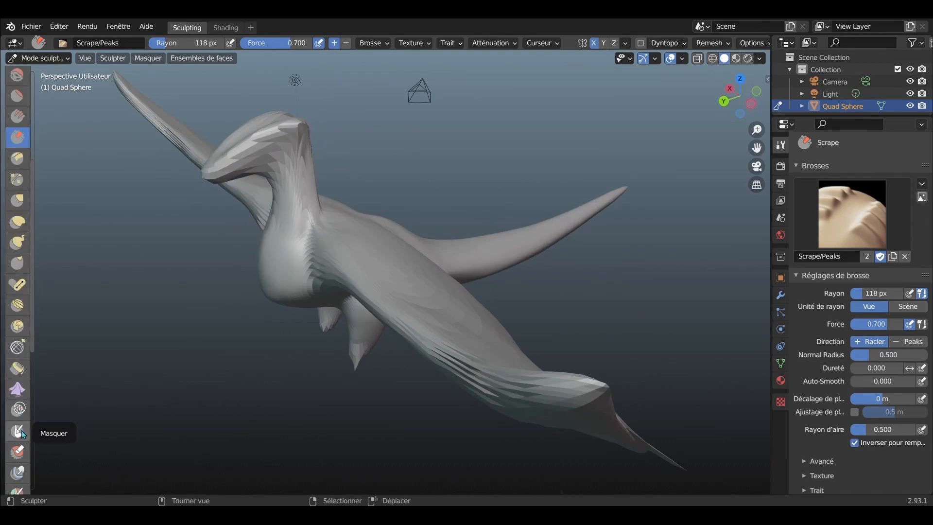
pyautogui.scroll(-1, 17, 431)
pyautogui.click(20, 414)
pyautogui.click(18, 433)
pyautogui.scroll(-5, 18, 428)
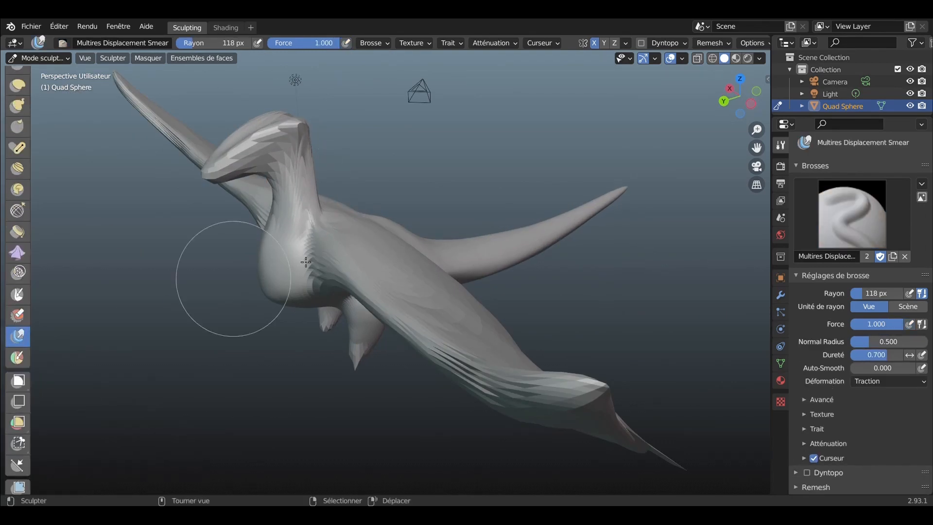
pyautogui.click(18, 273)
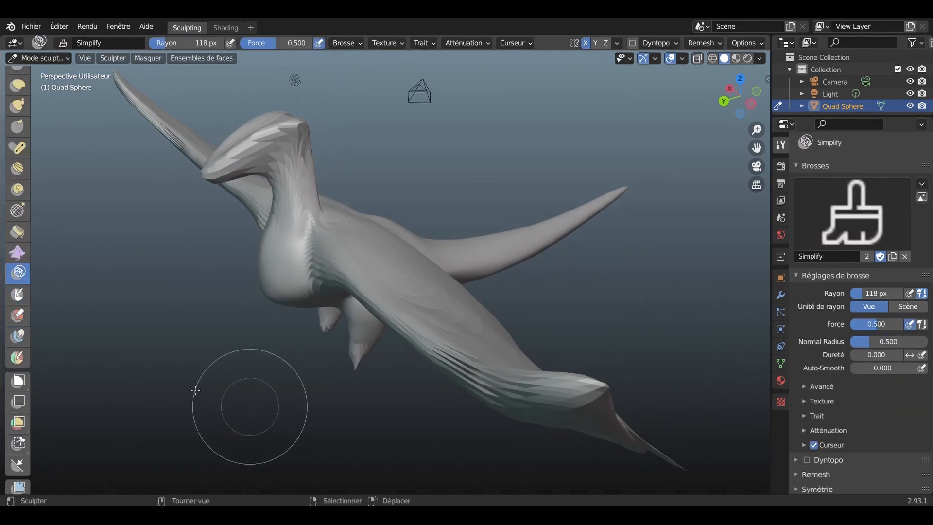
pyautogui.scroll(-3, 17, 418)
pyautogui.click(17, 152)
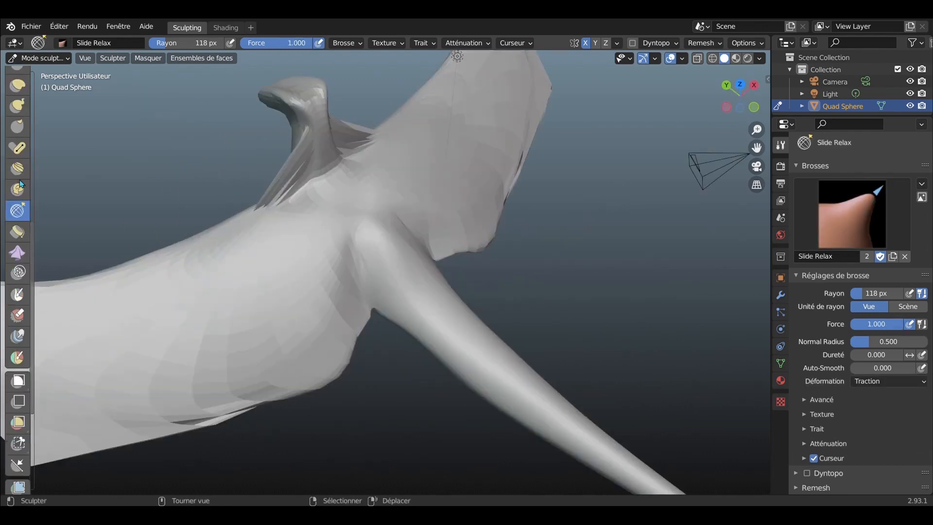
pyautogui.click(18, 176)
pyautogui.click(18, 133)
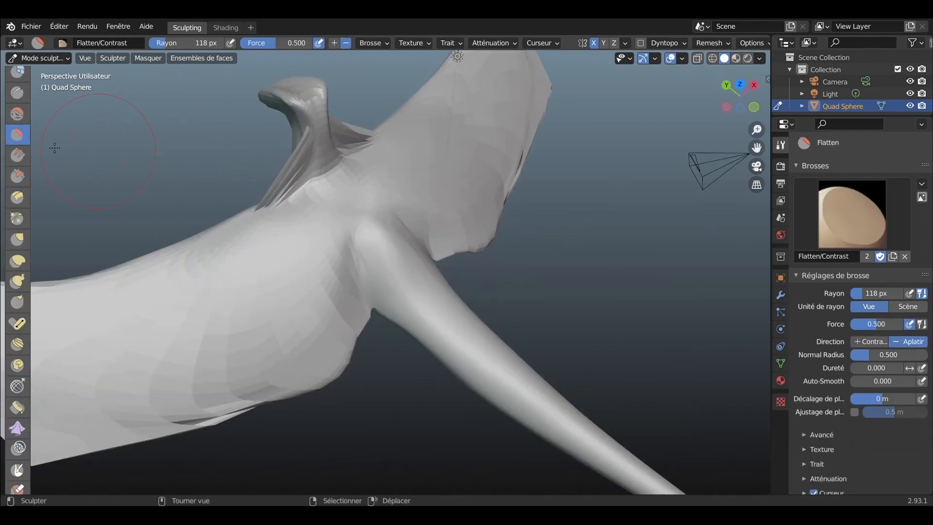
# Try to pull the surface between the neck and the wing with the Snake Hook brush
pyautogui.press('s')
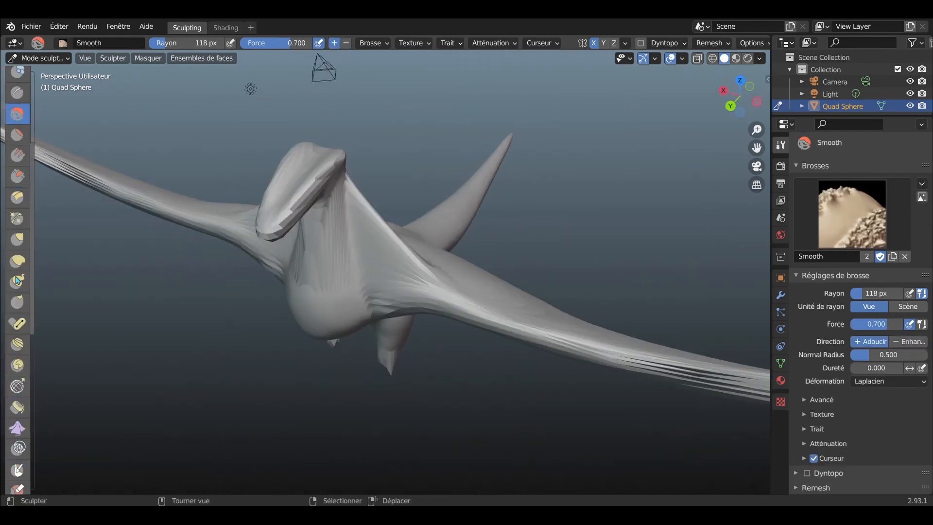
pyautogui.press('k')
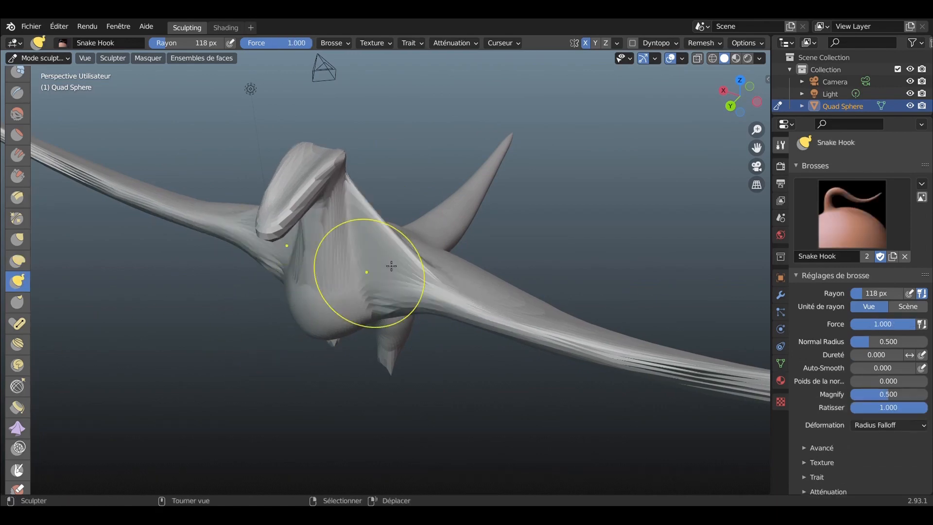
pyautogui.moveTo(391, 266)
pyautogui.mouseDown()
pyautogui.moveTo(344, 295)
pyautogui.moveTo(376, 265)
pyautogui.moveTo(403, 257)
pyautogui.mouseUp()
pyautogui.scroll(1, 360, 282)
pyautogui.press('s')
pyautogui.moveTo(340, 286)
pyautogui.mouseDown(button='middle')
pyautogui.moveTo(381, 277)
pyautogui.moveTo(381, 301)
pyautogui.mouseUp(button='middle')
pyautogui.hotkey('ctrl', 'z')
pyautogui.hotkey('ctrl', 'z')
# Switch to the Draw brush and set its radius to 37 px
pyautogui.scroll(-3, 387, 294)
pyautogui.scroll(5, 380, 302)
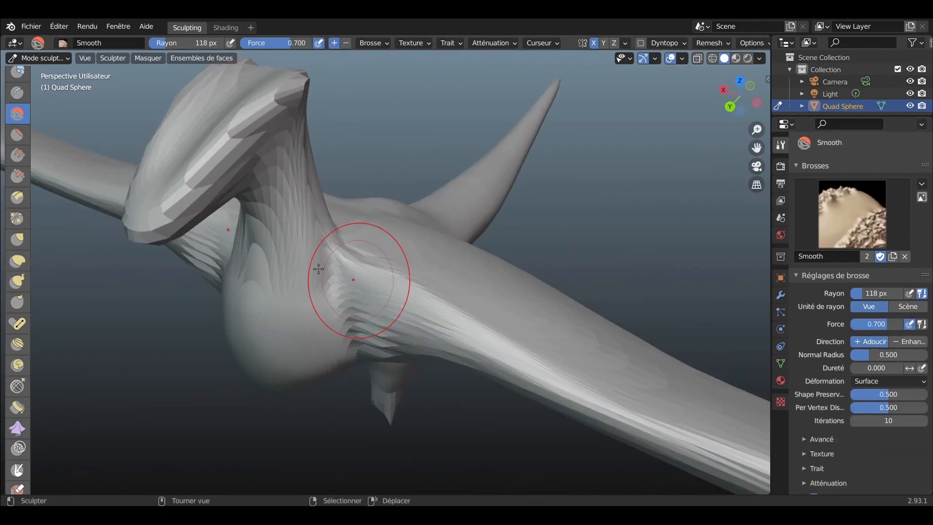
pyautogui.moveTo(208, 142); pyautogui.dragTo(181, 380, button='middle')
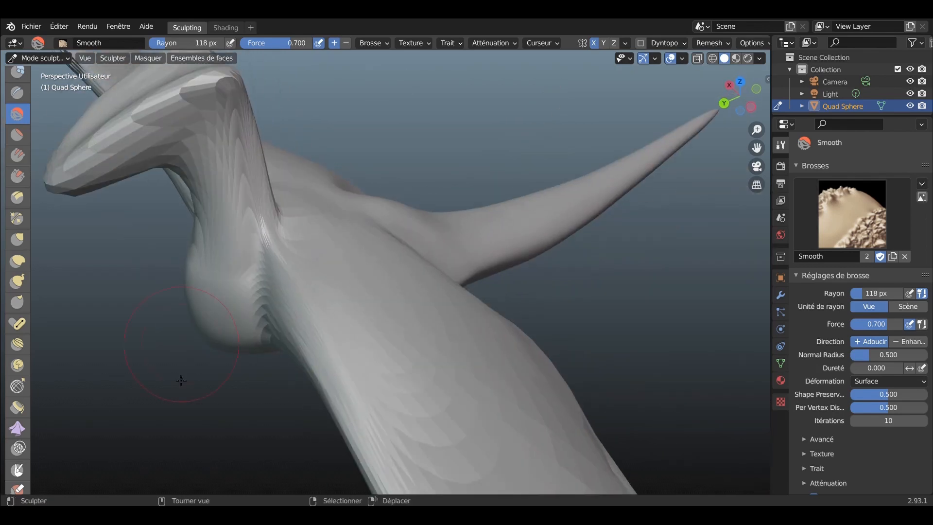
pyautogui.moveTo(314, 454)
pyautogui.mouseDown(button='middle')
pyautogui.moveTo(366, 297)
pyautogui.moveTo(313, 174)
pyautogui.mouseUp(button='middle')
pyautogui.press('x')
pyautogui.press('f')
pyautogui.click(273, 208)
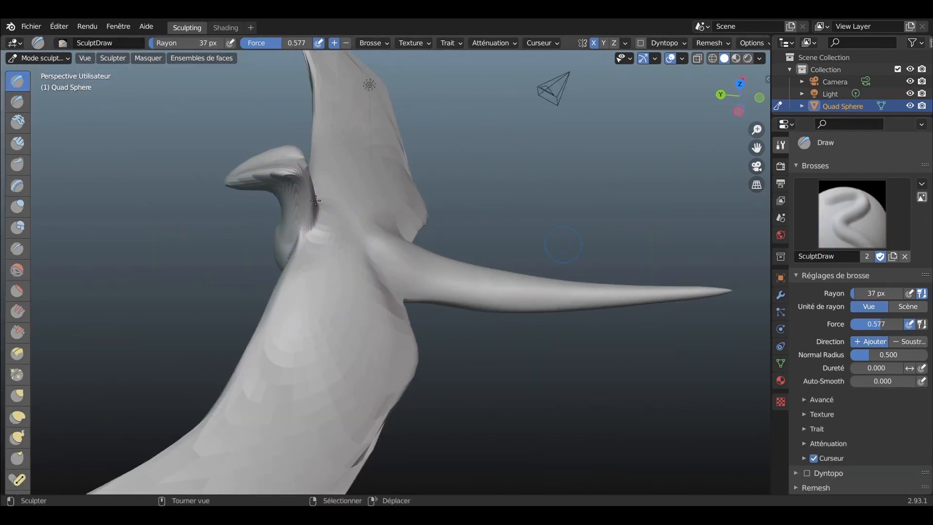
# Build up a symmetrical pair of pointed horns at the back of the head with the Draw brush at strength 0.577
pyautogui.scroll(4, 272, 183)
pyautogui.moveTo(258, 186); pyautogui.dragTo(145, 321, button='middle')
pyautogui.moveTo(73, 321); pyautogui.dragTo(138, 297)
pyautogui.moveTo(138, 297)
pyautogui.mouseDown(button='middle')
pyautogui.moveTo(173, 300)
pyautogui.moveTo(219, 258)
pyautogui.moveTo(500, 153)
pyautogui.mouseUp(button='middle')
pyautogui.moveTo(493, 116); pyautogui.dragTo(491, 143)
pyautogui.scroll(-8, 490, 144)
pyautogui.moveTo(490, 143)
pyautogui.mouseDown(button='middle')
pyautogui.moveTo(302, 262)
pyautogui.moveTo(296, 117)
pyautogui.mouseUp(button='middle')
pyautogui.moveTo(297, 116); pyautogui.dragTo(305, 104)
pyautogui.moveTo(304, 98); pyautogui.dragTo(387, 151, button='middle')
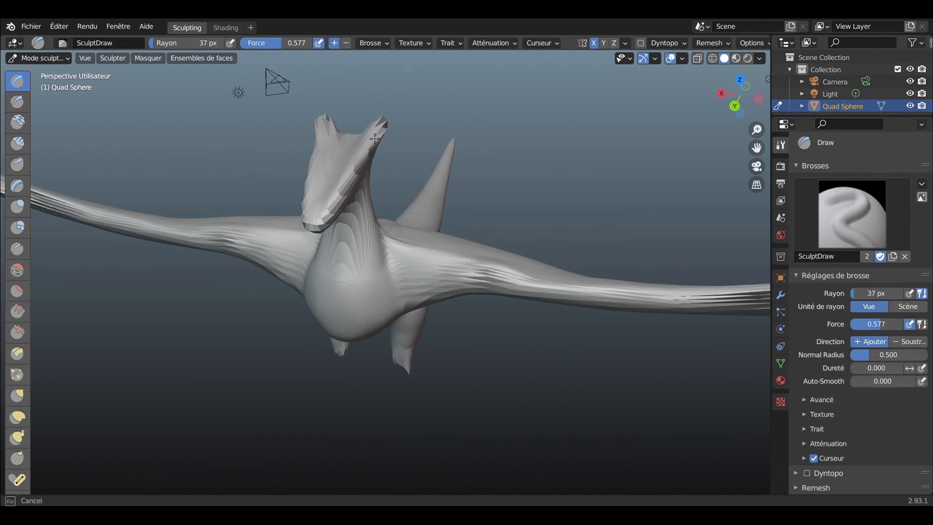
pyautogui.moveTo(374, 138); pyautogui.dragTo(378, 134)
pyautogui.moveTo(379, 146); pyautogui.dragTo(413, 139, button='middle')
pyautogui.moveTo(411, 156); pyautogui.dragTo(417, 135)
# Smooth the horns and the top of the head with the Smooth brush at radius 37 px
pyautogui.moveTo(417, 138); pyautogui.dragTo(297, 204, button='middle')
pyautogui.moveTo(255, 170)
pyautogui.keyDown('shift'); pyautogui.mouseDown()
pyautogui.moveTo(273, 145)
pyautogui.moveTo(270, 153)
pyautogui.mouseUp(); pyautogui.keyUp('shift')
pyautogui.moveTo(291, 238)
pyautogui.mouseDown(button='middle')
pyautogui.moveTo(342, 182)
pyautogui.moveTo(435, 149)
pyautogui.mouseUp(button='middle')
pyautogui.moveTo(462, 219); pyautogui.dragTo(491, 151, button='middle')
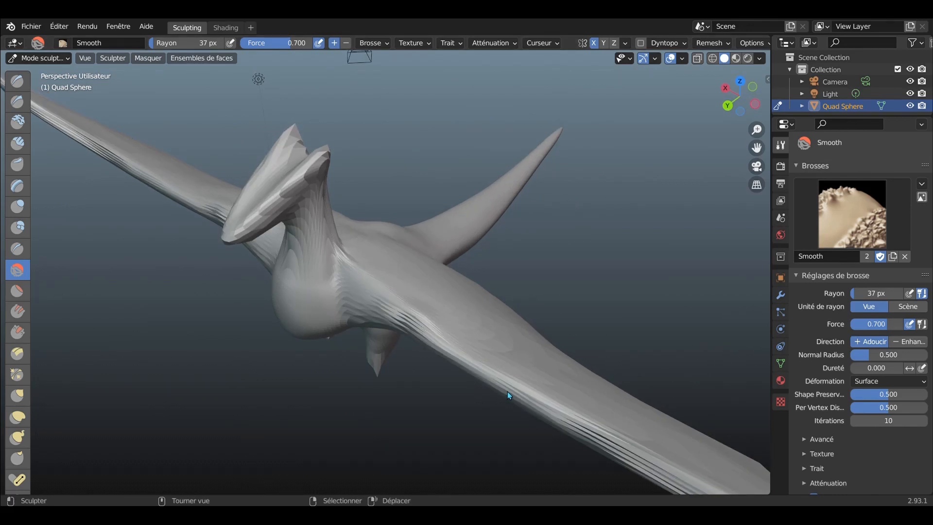
# Try to paint a face set across the head and neck with the Draw Face Sets brush
pyautogui.scroll(-6, 19, 301)
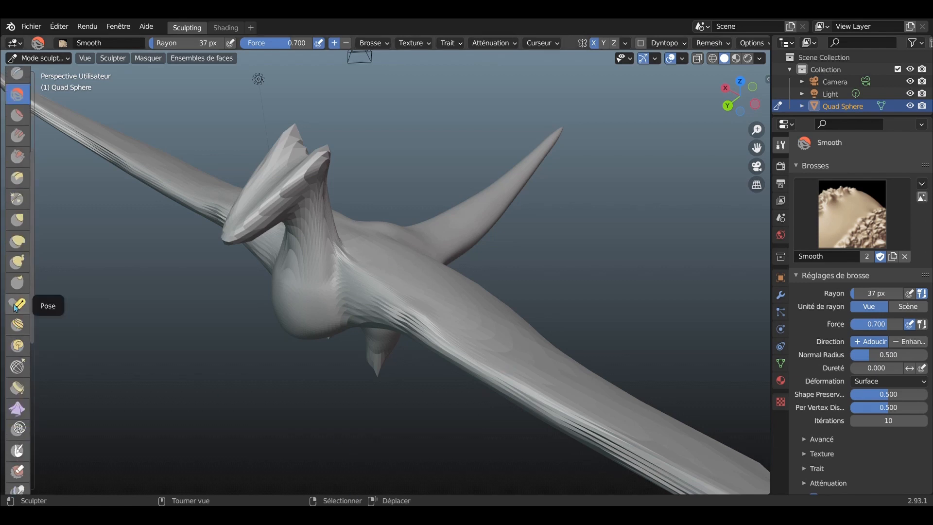
pyautogui.scroll(-1, 25, 398)
pyautogui.click(16, 374)
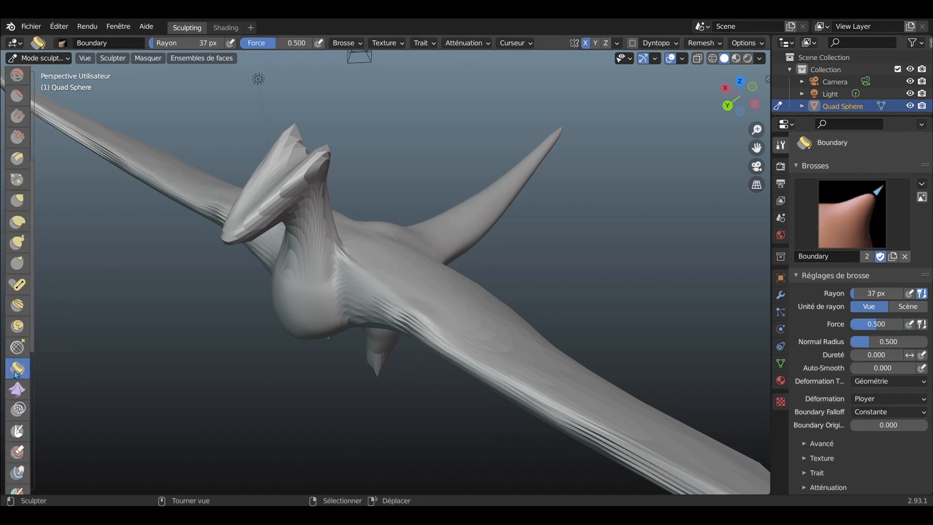
pyautogui.click(18, 410)
pyautogui.scroll(-3, 17, 408)
pyautogui.click(18, 413)
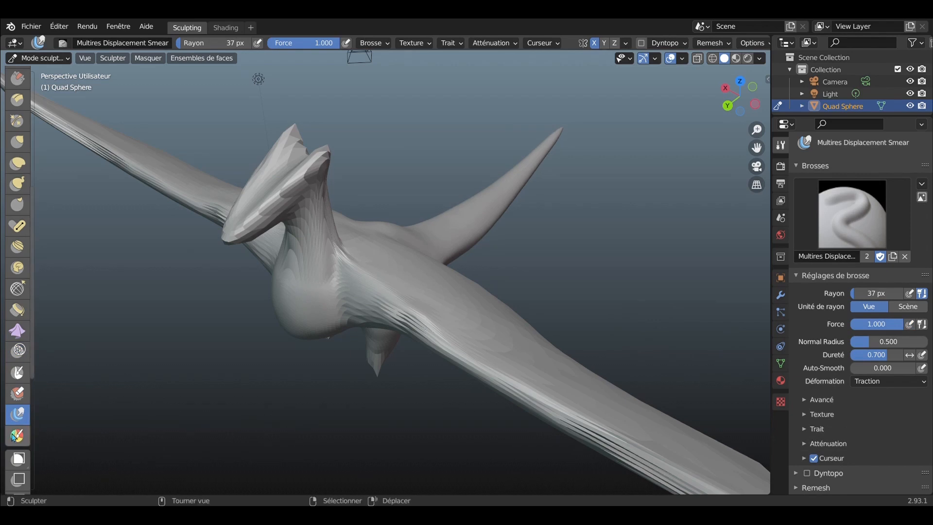
pyautogui.click(16, 435)
pyautogui.scroll(-1, 16, 435)
pyautogui.moveTo(257, 177)
pyautogui.mouseDown()
pyautogui.moveTo(295, 187)
pyautogui.moveTo(313, 263)
pyautogui.mouseUp()
pyautogui.hotkey('ctrl', 'z')
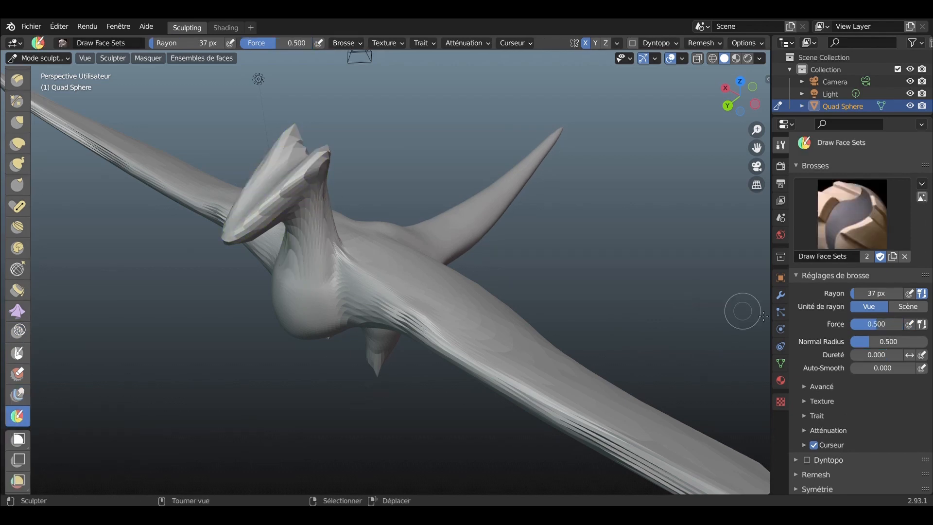
# Try the Multires Displacement Eraser brush on the head
pyautogui.scroll(-3, 17, 443)
pyautogui.click(18, 321)
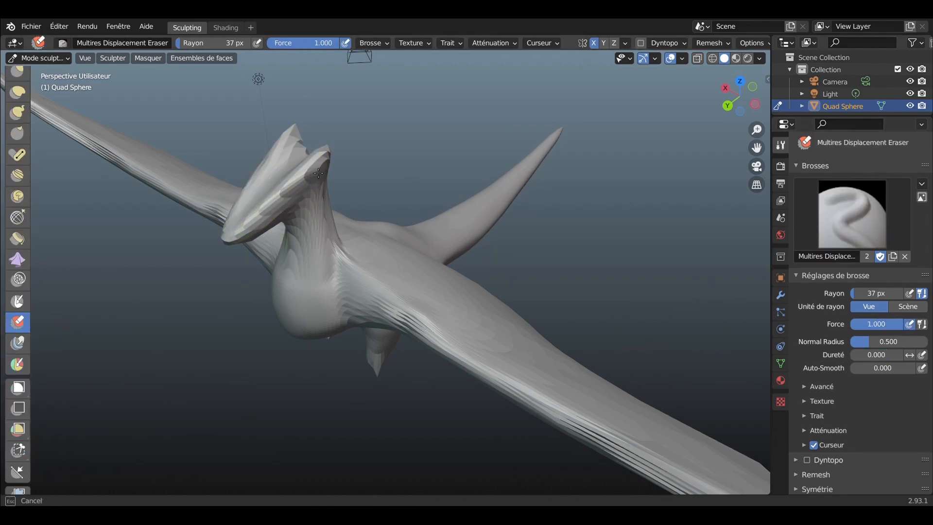
pyautogui.scroll(2, 150, 287)
pyautogui.moveTo(150, 287); pyautogui.dragTo(152, 293, button='middle')
# Set the Simplify brush to radius 253 px, hardness 0.315 and auto-smooth 0.699
pyautogui.click(18, 280)
pyautogui.moveTo(174, 170); pyautogui.dragTo(173, 170)
pyautogui.moveTo(875, 293); pyautogui.dragTo(893, 293)
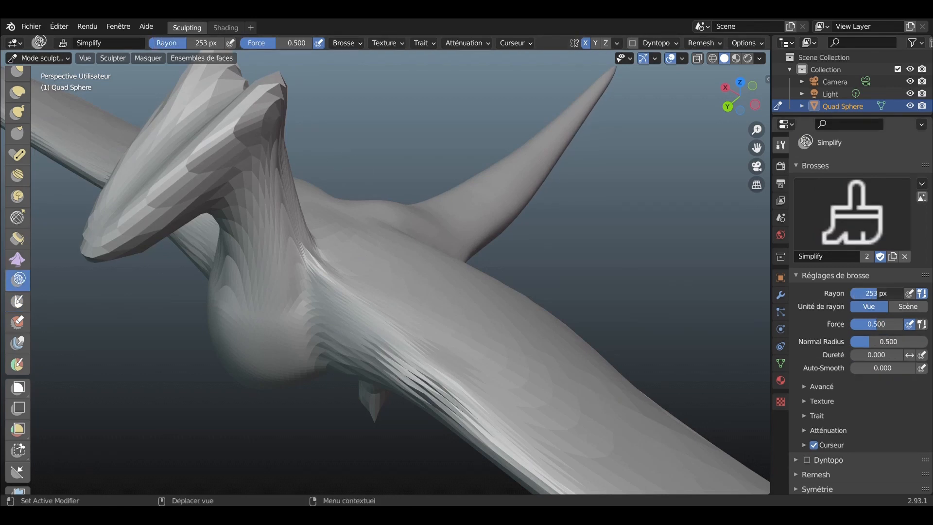
pyautogui.moveTo(874, 354)
pyautogui.mouseDown()
pyautogui.moveTo(889, 355)
pyautogui.moveTo(895, 368)
pyautogui.mouseUp()
# Even out the wing surface and the wing root beside the neck with the Simplify brush
pyautogui.moveTo(474, 389)
pyautogui.mouseDown()
pyautogui.moveTo(458, 340)
pyautogui.moveTo(466, 369)
pyautogui.mouseUp()
pyautogui.moveTo(461, 364); pyautogui.dragTo(369, 316, button='middle')
pyautogui.scroll(-4, 370, 316)
pyautogui.moveTo(369, 316); pyautogui.dragTo(306, 304)
pyautogui.moveTo(300, 297)
pyautogui.mouseDown(button='middle')
pyautogui.moveTo(277, 319)
pyautogui.moveTo(392, 377)
pyautogui.moveTo(631, 331)
pyautogui.mouseUp(button='middle')
pyautogui.scroll(4, 486, 292)
# Reduce the Simplify brush's radius to 91 px and try a stroke on the head
pyautogui.moveTo(877, 293); pyautogui.dragTo(859, 292)
pyautogui.moveTo(226, 165)
pyautogui.mouseDown()
pyautogui.moveTo(250, 166)
pyautogui.moveTo(261, 121)
pyautogui.mouseUp()
pyautogui.hotkey('ctrl', 'z')
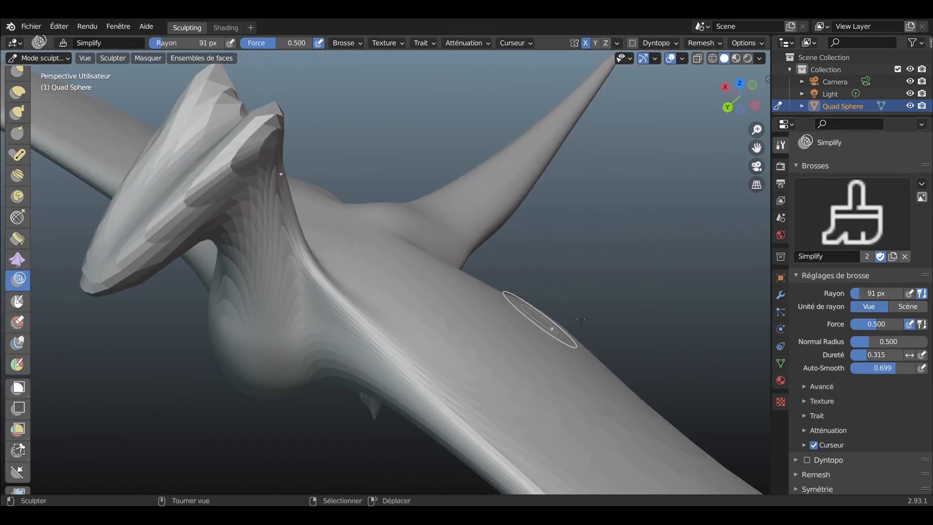
pyautogui.click(805, 401)
pyautogui.click(805, 401)
# Try to relax the side of the head with the Slide Relax brush at hardness 0.423 and auto-smooth 0.176
pyautogui.click(17, 217)
pyautogui.moveTo(865, 355); pyautogui.dragTo(869, 354)
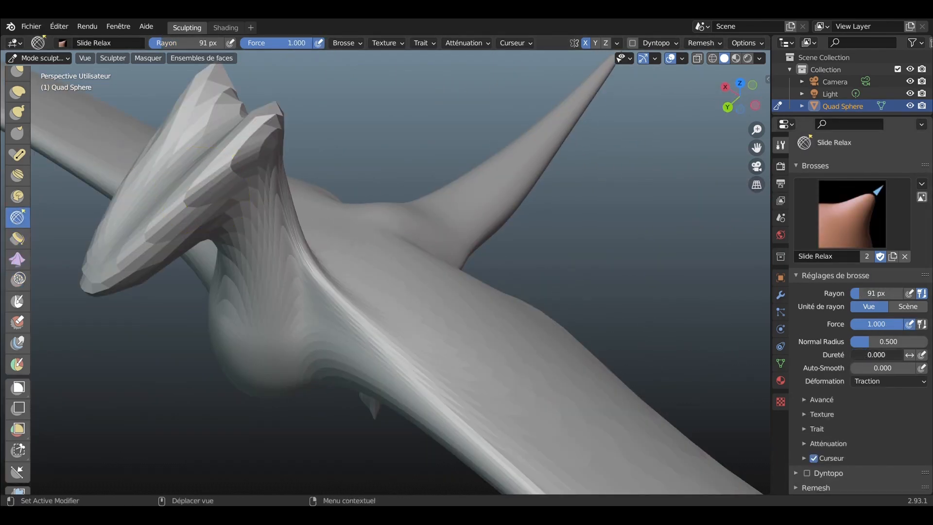
pyautogui.moveTo(165, 228); pyautogui.dragTo(189, 209)
pyautogui.moveTo(870, 367); pyautogui.dragTo(880, 368)
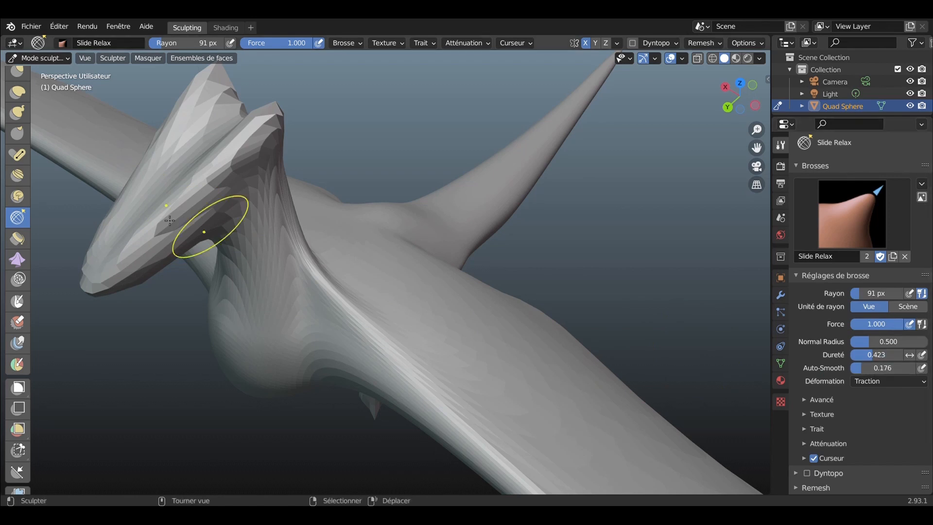
pyautogui.moveTo(210, 225)
pyautogui.mouseDown()
pyautogui.moveTo(173, 222)
pyautogui.moveTo(141, 243)
pyautogui.mouseUp()
# Extract the creature's face set as a separate mesh object
pyautogui.click(18, 196)
pyautogui.scroll(10, 17, 195)
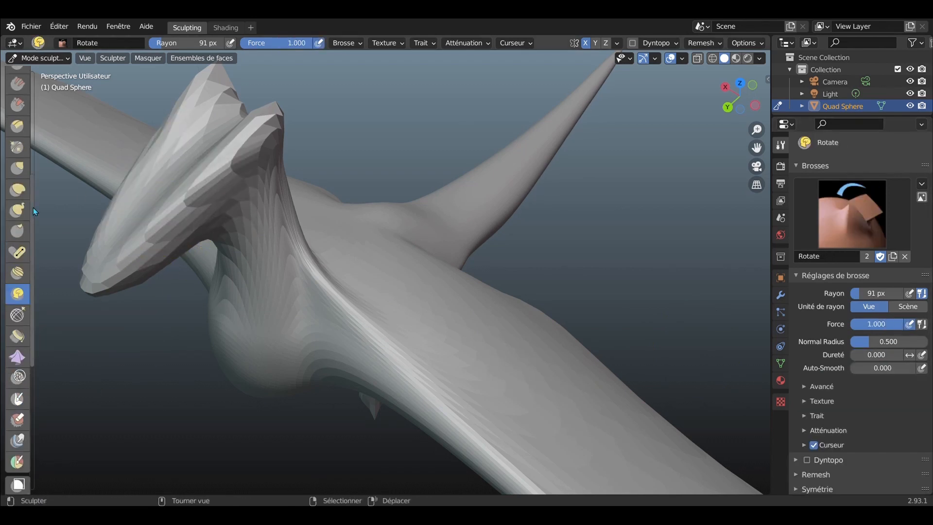
pyautogui.click(201, 58)
pyautogui.click(240, 191)
pyautogui.click(247, 223)
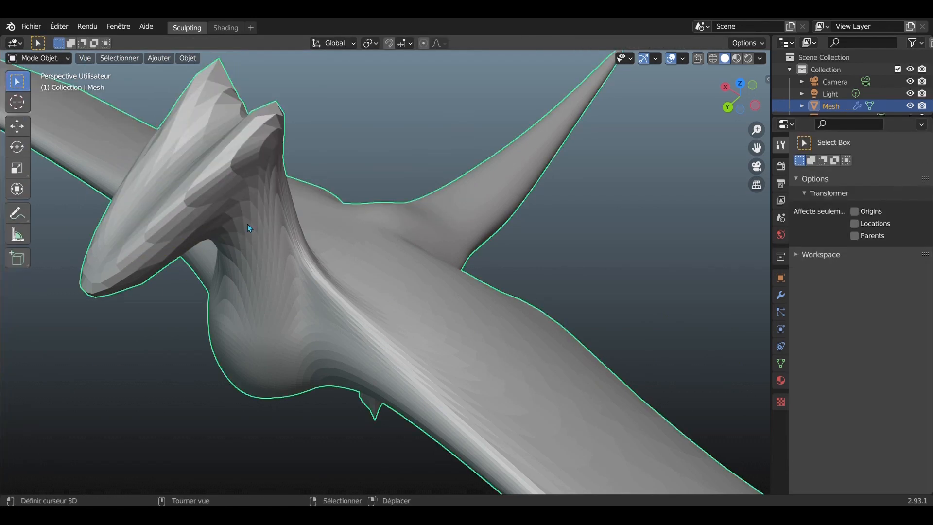
# Examine the extracted mesh's modifier and physics properties and the view layer settings
pyautogui.scroll(-3, 247, 224)
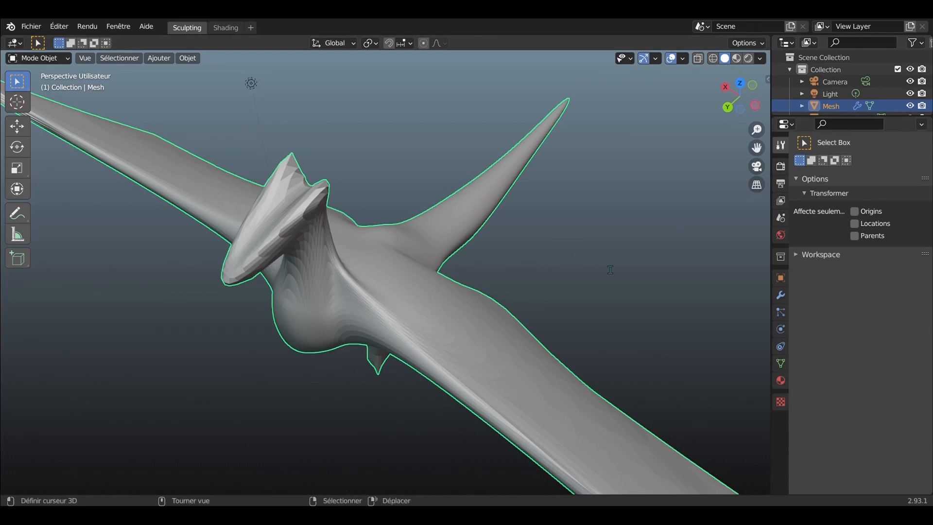
pyautogui.click(781, 189)
pyautogui.click(778, 203)
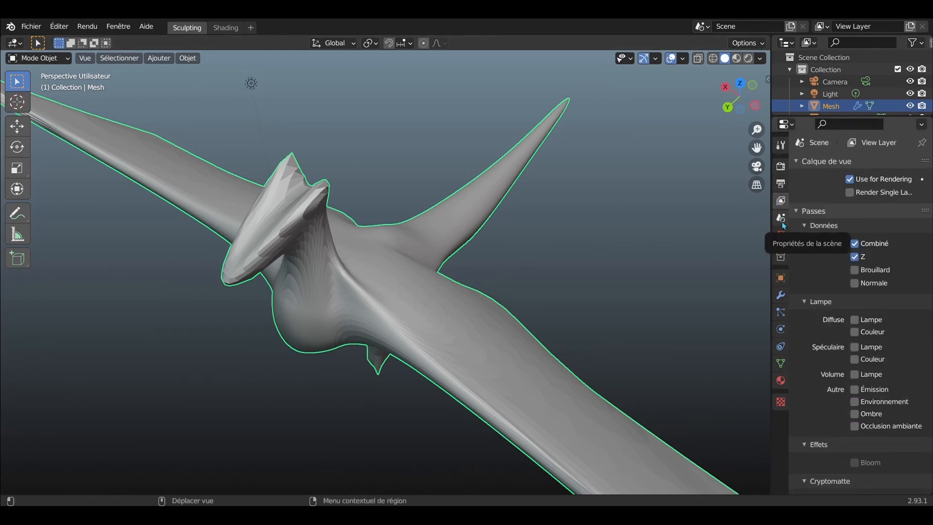
pyautogui.click(784, 277)
pyautogui.click(781, 296)
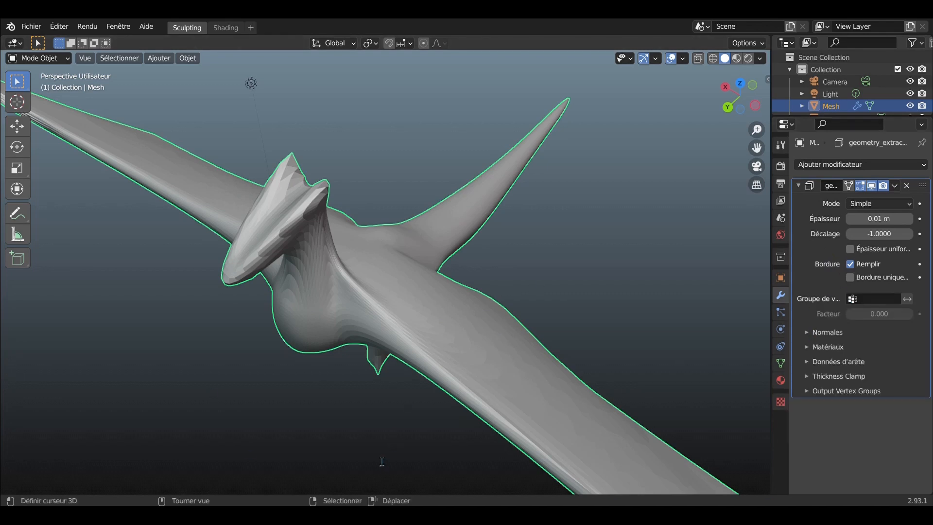
pyautogui.click(780, 346)
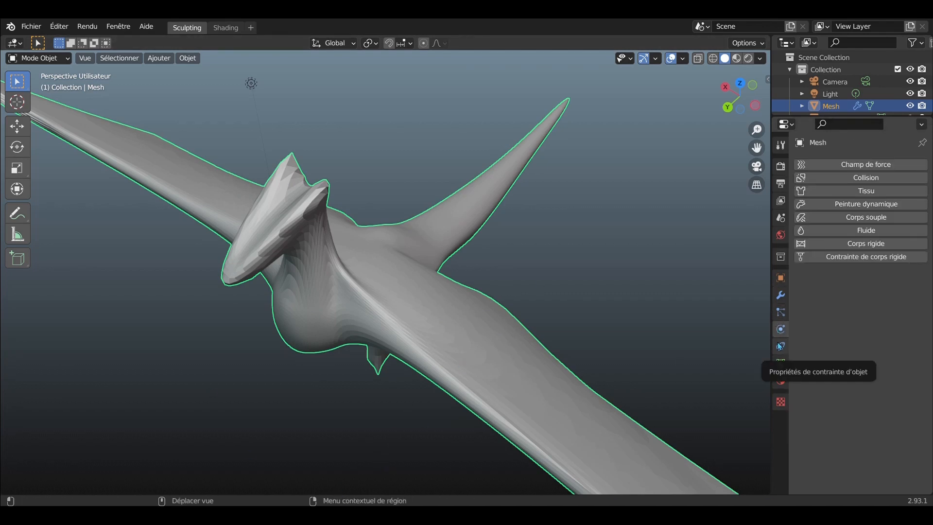
pyautogui.click(782, 381)
pyautogui.click(780, 201)
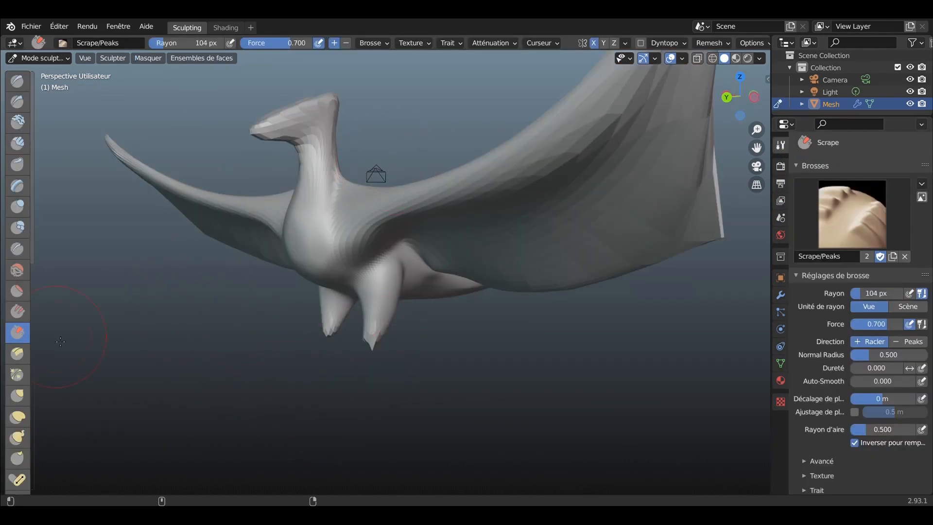
# Round off the head and horns with the Draw brush at strength 1.000, normal radius 0.225 and auto-smooth 1.000
pyautogui.click(19, 227)
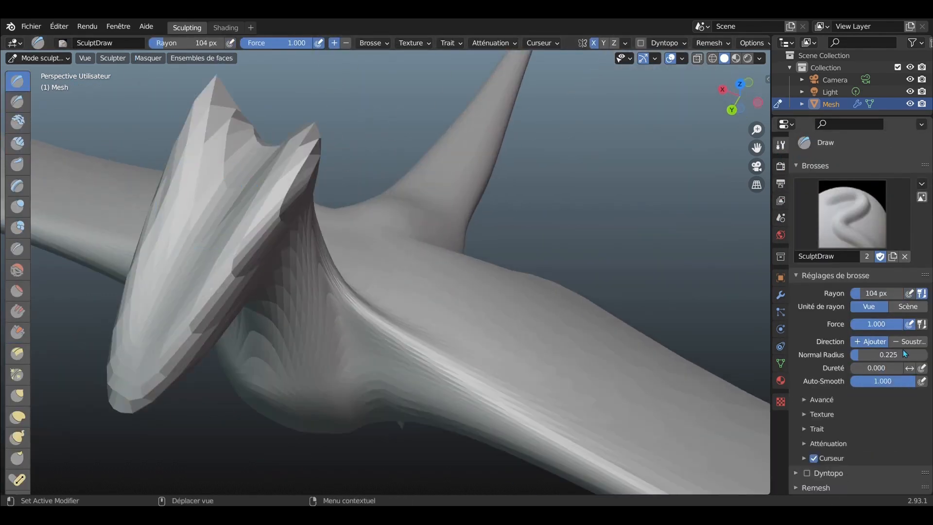
pyautogui.moveTo(271, 223)
pyautogui.mouseDown()
pyautogui.moveTo(294, 165)
pyautogui.moveTo(302, 182)
pyautogui.moveTo(292, 199)
pyautogui.mouseUp()
pyautogui.moveTo(286, 174)
pyautogui.mouseDown()
pyautogui.moveTo(194, 310)
pyautogui.moveTo(253, 218)
pyautogui.mouseUp()
pyautogui.scroll(-3, 238, 292)
pyautogui.moveTo(238, 294); pyautogui.dragTo(237, 272, button='middle')
pyautogui.moveTo(209, 214)
pyautogui.mouseDown(button='middle')
pyautogui.moveTo(191, 206)
pyautogui.moveTo(311, 209)
pyautogui.moveTo(311, 243)
pyautogui.mouseUp(button='middle')
# Set the Draw brush's strength to 0.000 and try a stroke
pyautogui.moveTo(291, 42); pyautogui.dragTo(241, 43)
pyautogui.moveTo(583, 141); pyautogui.dragTo(539, 146)
pyautogui.moveTo(539, 146); pyautogui.dragTo(690, 194, button='middle')
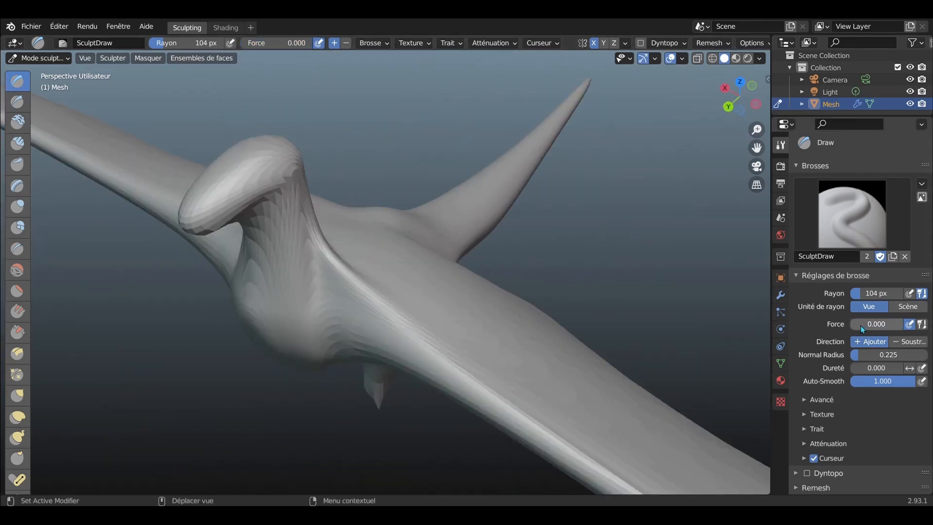
# Raise the Draw brush's strength again and smooth the head with it
pyautogui.moveTo(861, 324); pyautogui.dragTo(902, 324)
pyautogui.moveTo(389, 185); pyautogui.dragTo(233, 166, button='middle')
pyautogui.moveTo(233, 167); pyautogui.dragTo(226, 161)
pyautogui.moveTo(189, 214); pyautogui.dragTo(291, 214, button='middle')
pyautogui.scroll(1, 200, 247)
# Reshape the rounded head into a flatter wedge with the Elastic Deform brush
pyautogui.click(17, 416)
pyautogui.moveTo(229, 292)
pyautogui.mouseDown()
pyautogui.moveTo(204, 287)
pyautogui.moveTo(284, 216)
pyautogui.mouseUp()
pyautogui.moveTo(252, 311)
pyautogui.mouseDown(button='middle')
pyautogui.moveTo(235, 260)
pyautogui.moveTo(296, 287)
pyautogui.mouseUp(button='middle')
pyautogui.moveTo(292, 228); pyautogui.dragTo(266, 210)
# Pull the back corners of the head out into a pair of horns with the Grab brush at radius 104 px
pyautogui.press('g')
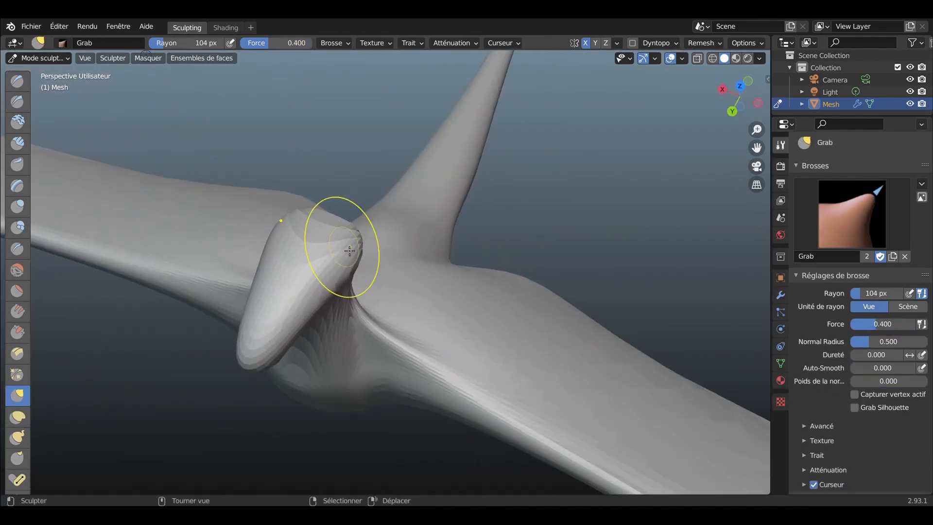
pyautogui.moveTo(342, 247); pyautogui.dragTo(340, 223)
pyautogui.moveTo(315, 226)
pyautogui.mouseDown(button='middle')
pyautogui.moveTo(235, 229)
pyautogui.moveTo(217, 214)
pyautogui.mouseUp(button='middle')
pyautogui.moveTo(204, 182); pyautogui.dragTo(291, 190, button='middle')
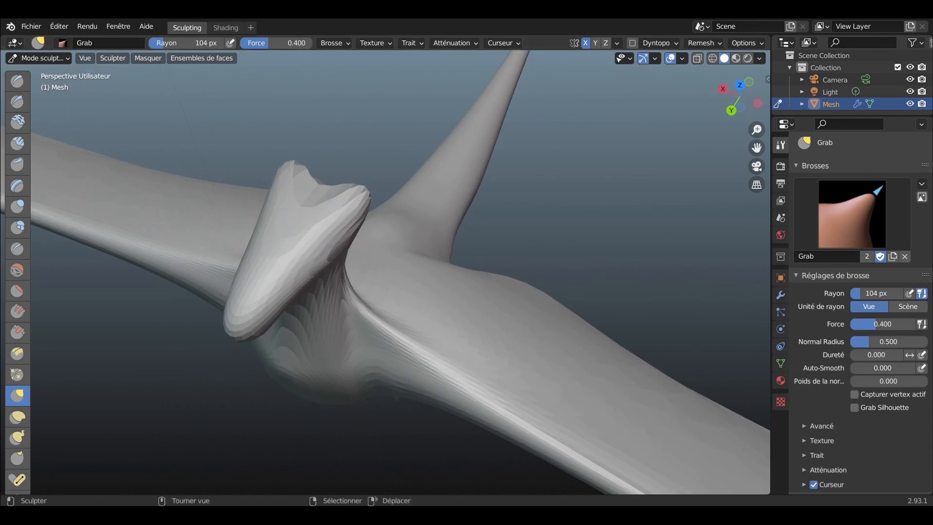
pyautogui.moveTo(314, 488); pyautogui.dragTo(291, 428, button='middle')
pyautogui.moveTo(259, 126); pyautogui.dragTo(229, 120)
pyautogui.moveTo(229, 145); pyautogui.dragTo(296, 180, button='middle')
pyautogui.moveTo(316, 127); pyautogui.dragTo(299, 122)
pyautogui.moveTo(299, 146); pyautogui.dragTo(233, 141, button='middle')
pyautogui.moveTo(234, 118); pyautogui.dragTo(209, 121)
pyautogui.moveTo(141, 192); pyautogui.dragTo(204, 261, button='middle')
# Scrape the side of the head flat with the Scrape brush at strength 0.700
pyautogui.moveTo(248, 306)
pyautogui.mouseDown(button='middle')
pyautogui.moveTo(275, 110)
pyautogui.moveTo(296, 152)
pyautogui.moveTo(223, 175)
pyautogui.moveTo(298, 173)
pyautogui.moveTo(292, 204)
pyautogui.moveTo(314, 190)
pyautogui.moveTo(315, 243)
pyautogui.mouseUp(button='middle')
pyautogui.scroll(2, 314, 189)
pyautogui.click(18, 331)
pyautogui.moveTo(321, 214); pyautogui.dragTo(326, 217)
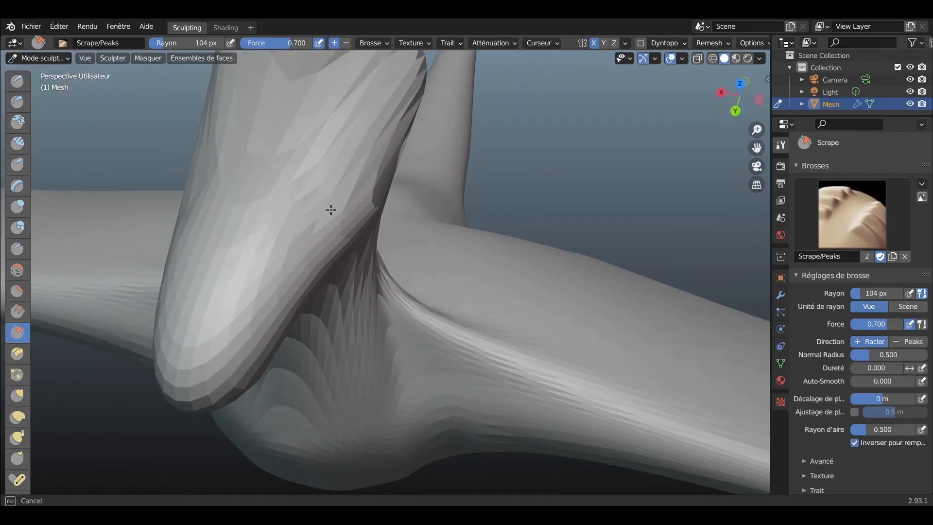
# Flatten the snout with the Flatten brush at radius 104 px and strength 0.500
pyautogui.moveTo(330, 210)
pyautogui.mouseDown(button='middle')
pyautogui.moveTo(350, 292)
pyautogui.moveTo(512, 210)
pyautogui.moveTo(650, 424)
pyautogui.moveTo(448, 343)
pyautogui.moveTo(372, 334)
pyautogui.moveTo(610, 179)
pyautogui.mouseUp(button='middle')
pyautogui.hotkey('shift', 't')
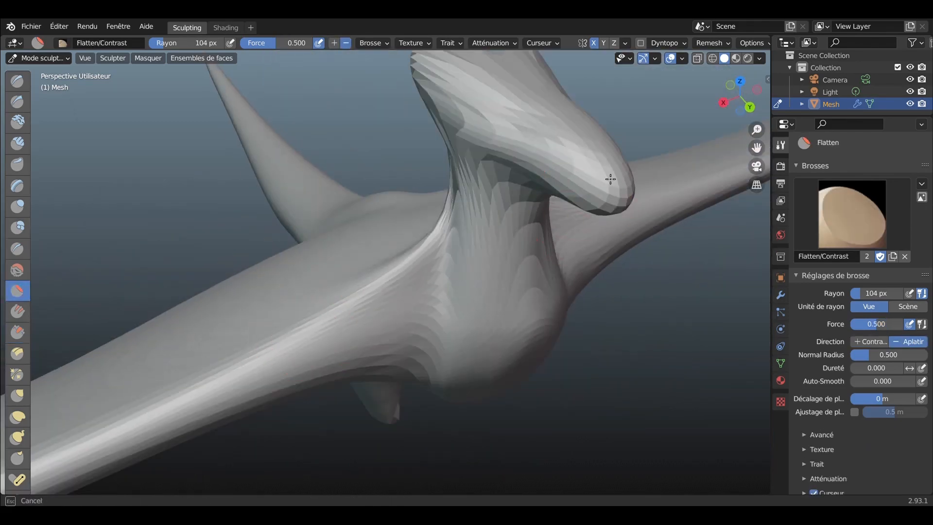
pyautogui.moveTo(604, 182)
pyautogui.mouseDown()
pyautogui.moveTo(616, 187)
pyautogui.moveTo(614, 179)
pyautogui.mouseUp()
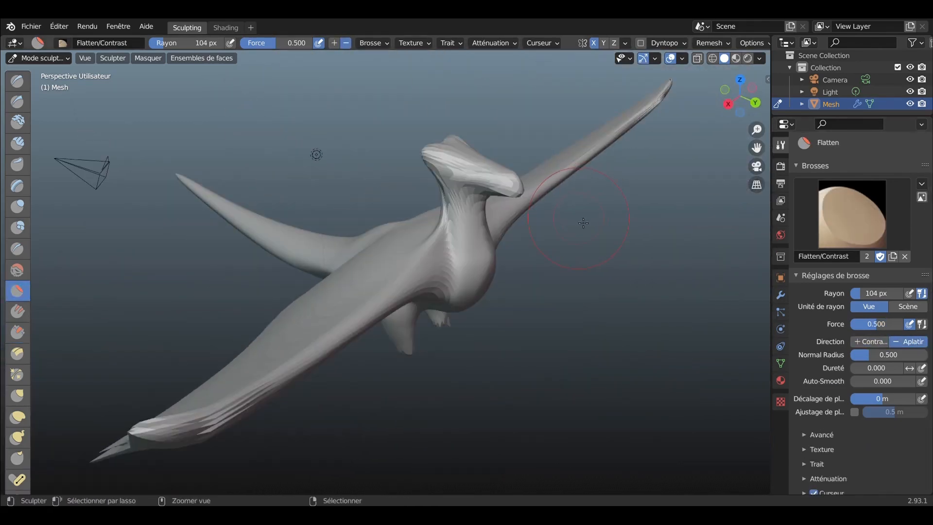
pyautogui.keyDown('ctrl'); pyautogui.moveTo(554, 214); pyautogui.dragTo(568, 231, button='middle'); pyautogui.keyUp('ctrl')
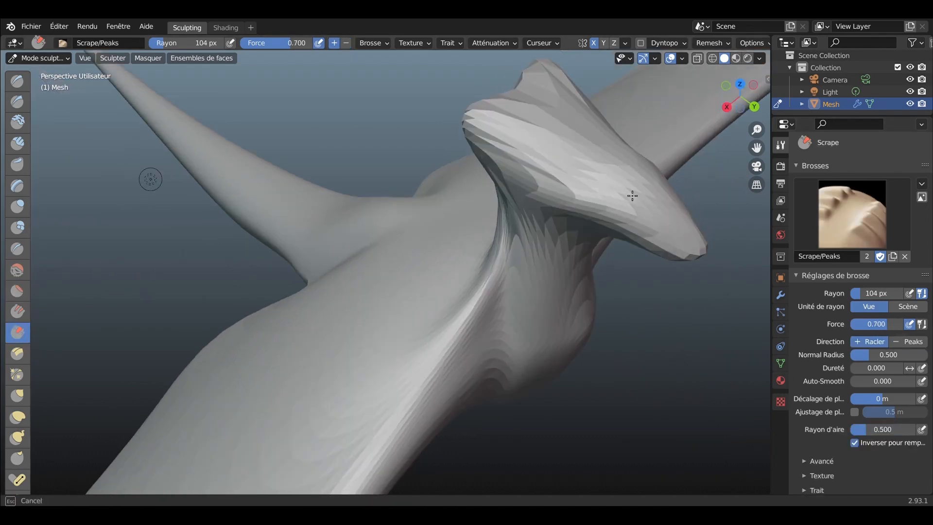
# Scrape flat facets into the top of the head and the horns with the Scrape brush at strength 0.700
pyautogui.moveTo(632, 195); pyautogui.dragTo(396, 249, button='middle')
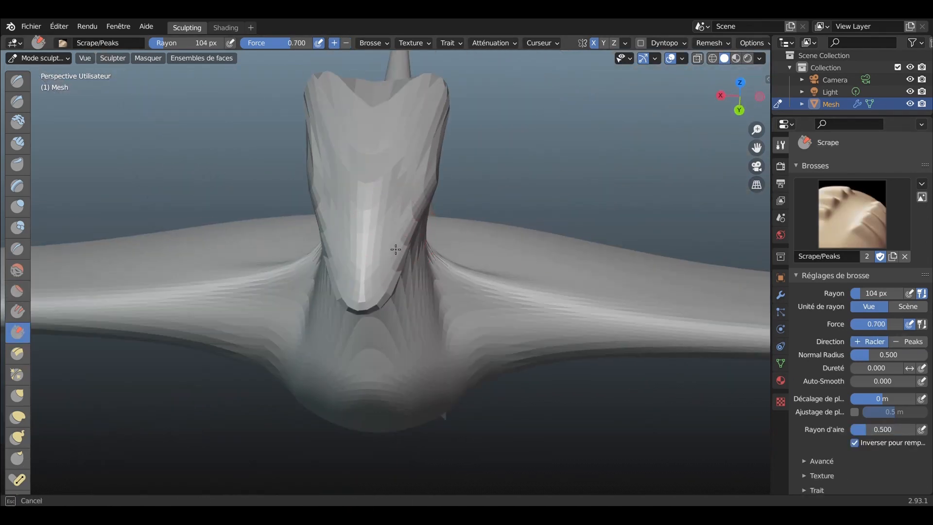
pyautogui.moveTo(402, 287); pyautogui.dragTo(643, 123, button='middle')
pyautogui.keyDown('ctrl'); pyautogui.moveTo(626, 188); pyautogui.dragTo(627, 228, button='middle'); pyautogui.keyUp('ctrl')
pyautogui.moveTo(627, 229); pyautogui.dragTo(548, 205, button='middle')
pyautogui.scroll(1, 548, 205)
pyautogui.moveTo(466, 121); pyautogui.dragTo(505, 102)
pyautogui.moveTo(505, 102)
pyautogui.mouseDown(button='middle')
pyautogui.moveTo(408, 176)
pyautogui.moveTo(509, 170)
pyautogui.mouseUp(button='middle')
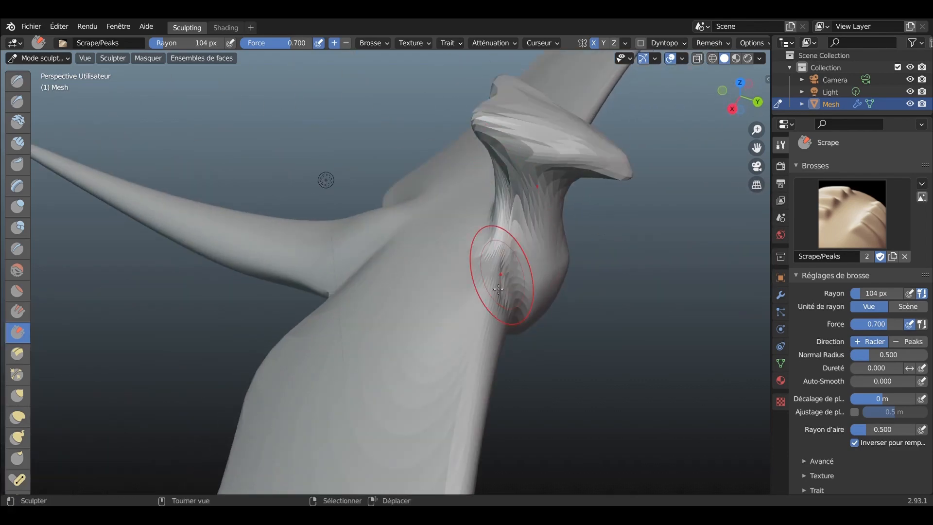
# Smooth the head and the shoulder area around the neck with the Smooth brush at strength 0.700
pyautogui.moveTo(497, 289); pyautogui.dragTo(431, 310, button='middle')
pyautogui.scroll(5, 431, 311)
pyautogui.click(17, 269)
pyautogui.moveTo(408, 311)
pyautogui.mouseDown()
pyautogui.moveTo(424, 227)
pyautogui.moveTo(408, 170)
pyautogui.mouseUp()
pyautogui.keyDown('ctrl'); pyautogui.moveTo(408, 170); pyautogui.dragTo(390, 233, button='middle'); pyautogui.keyUp('ctrl')
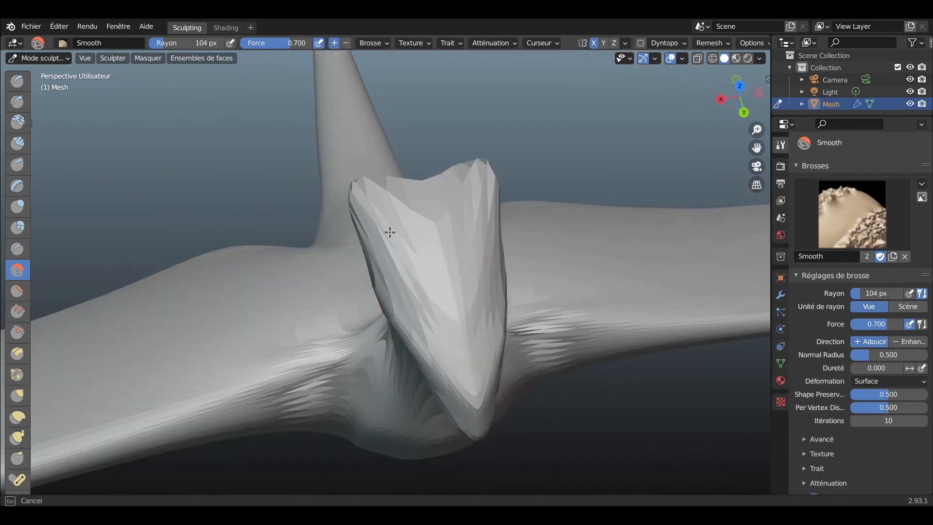
pyautogui.moveTo(389, 208); pyautogui.dragTo(425, 293)
# Smooth the side of the head and the neck with the Smooth brush at strength 1.000
pyautogui.moveTo(430, 292); pyautogui.dragTo(454, 311, button='middle')
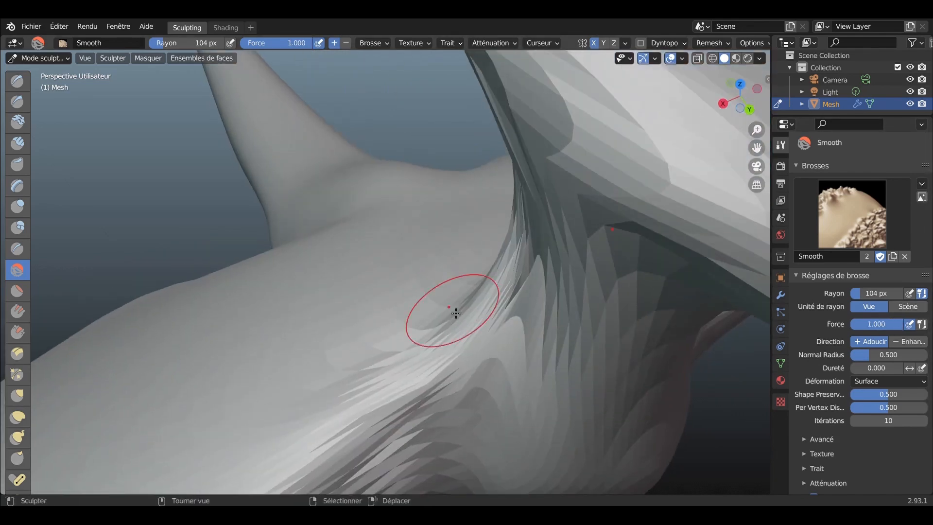
pyautogui.scroll(-4, 454, 310)
pyautogui.moveTo(603, 194); pyautogui.dragTo(636, 233)
pyautogui.moveTo(602, 306); pyautogui.dragTo(658, 252, button='middle')
pyautogui.scroll(-3, 658, 252)
pyautogui.moveTo(437, 255)
pyautogui.mouseDown(button='middle')
pyautogui.moveTo(412, 282)
pyautogui.moveTo(453, 291)
pyautogui.moveTo(416, 259)
pyautogui.mouseUp(button='middle')
pyautogui.scroll(5, 566, 283)
pyautogui.scroll(-5, 538, 314)
# Build up the horn and the side of the head with the Clay brush at radius 46 px and strength 0.500
pyautogui.press('g')
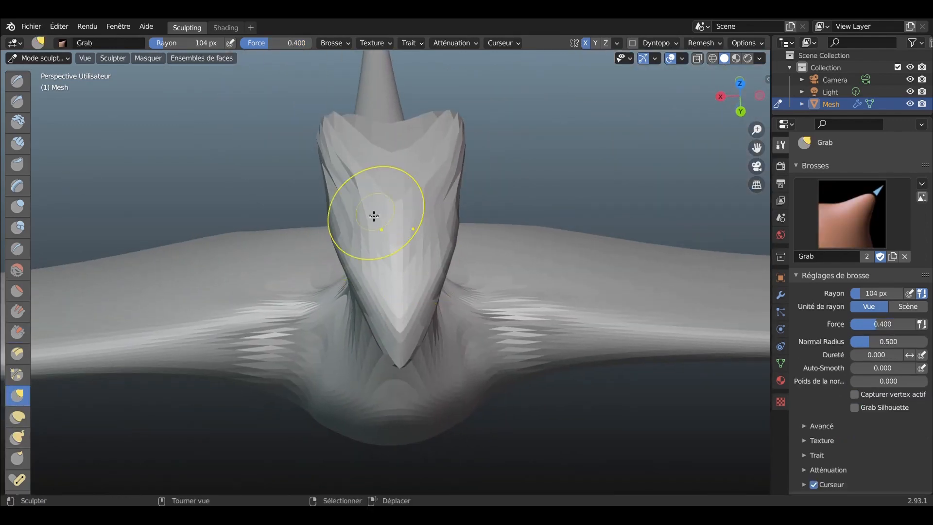
pyautogui.moveTo(374, 217); pyautogui.dragTo(401, 217, button='middle')
pyautogui.scroll(2, 460, 224)
pyautogui.press('x')
pyautogui.hotkey('shift', 'x')
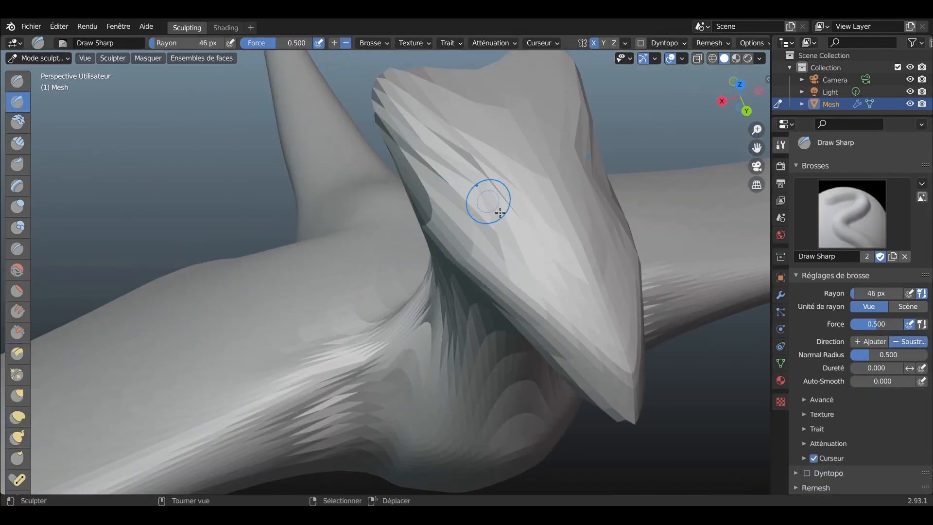
pyautogui.press('x')
pyautogui.moveTo(427, 246); pyautogui.dragTo(347, 181, button='middle')
pyautogui.press('c')
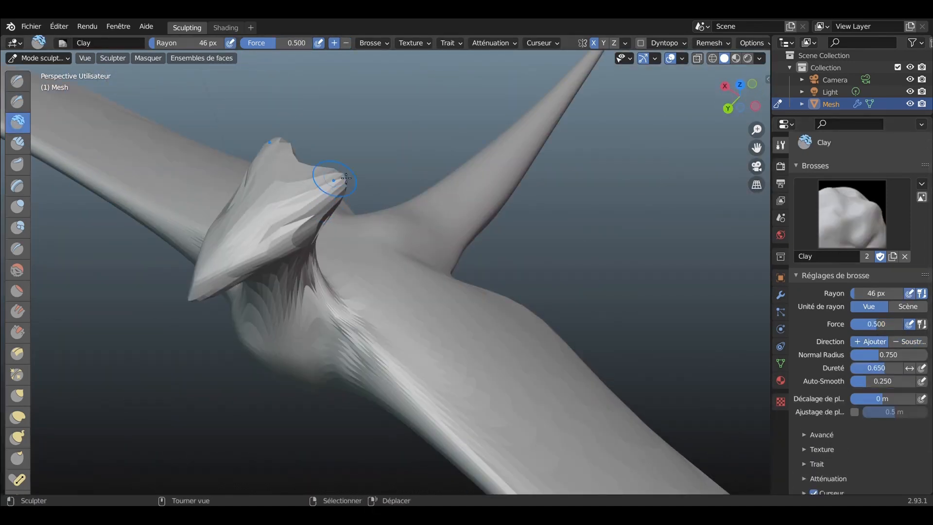
pyautogui.moveTo(329, 179); pyautogui.dragTo(314, 233)
# Swell the surface with an Inflate brush stroke at radius 46 px and strength 0.500
pyautogui.moveTo(461, 306)
pyautogui.mouseDown(button='middle')
pyautogui.moveTo(432, 279)
pyautogui.moveTo(327, 250)
pyautogui.moveTo(359, 285)
pyautogui.moveTo(377, 277)
pyautogui.mouseUp(button='middle')
pyautogui.scroll(4, 358, 286)
pyautogui.scroll(3, 376, 277)
pyautogui.press('i')
pyautogui.moveTo(478, 310)
pyautogui.mouseDown()
pyautogui.moveTo(531, 407)
pyautogui.moveTo(402, 244)
pyautogui.mouseUp()
pyautogui.scroll(-5, 401, 244)
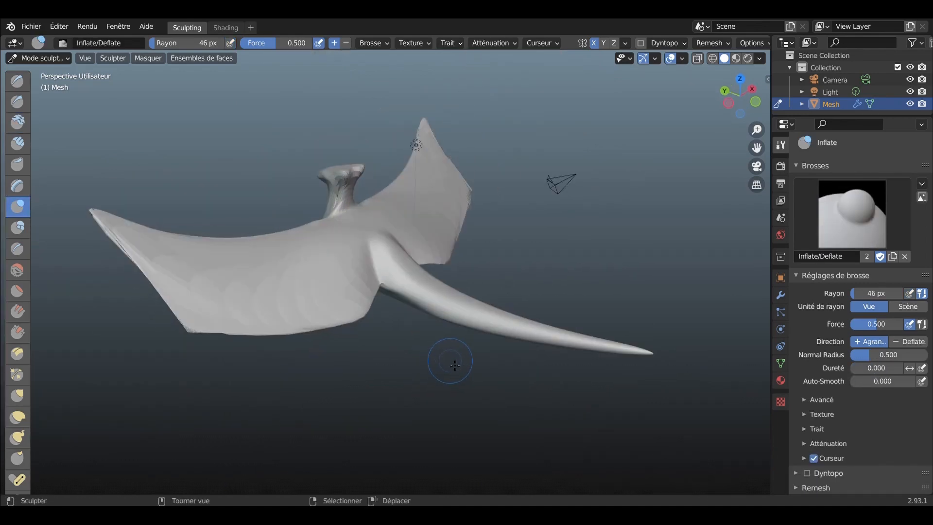
# Pull a row of small spikes along the back and tail to its tip with the Grab brush at radius 46 px
pyautogui.scroll(5, 291, 354)
pyautogui.press('x')
pyautogui.moveTo(422, 129)
pyautogui.mouseDown(button='middle')
pyautogui.moveTo(448, 157)
pyautogui.moveTo(399, 199)
pyautogui.mouseUp(button='middle')
pyautogui.press('g')
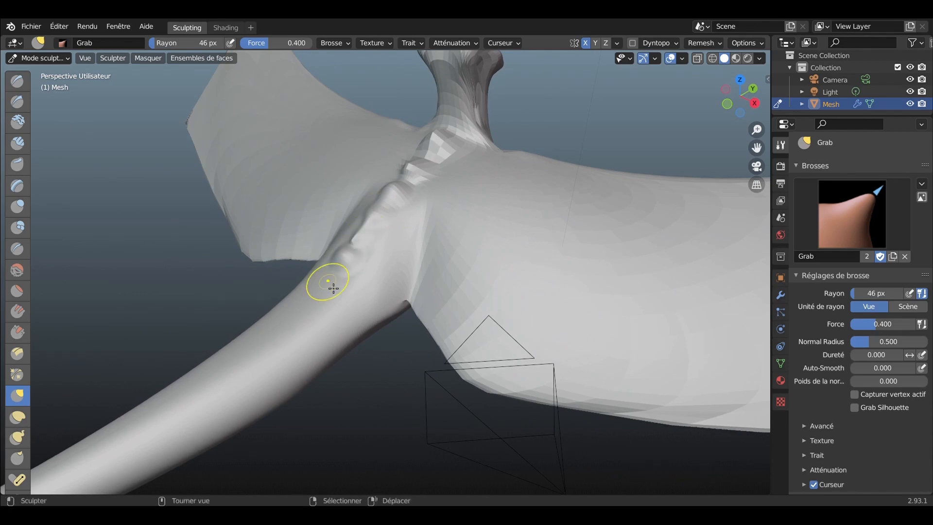
pyautogui.scroll(-4, 189, 378)
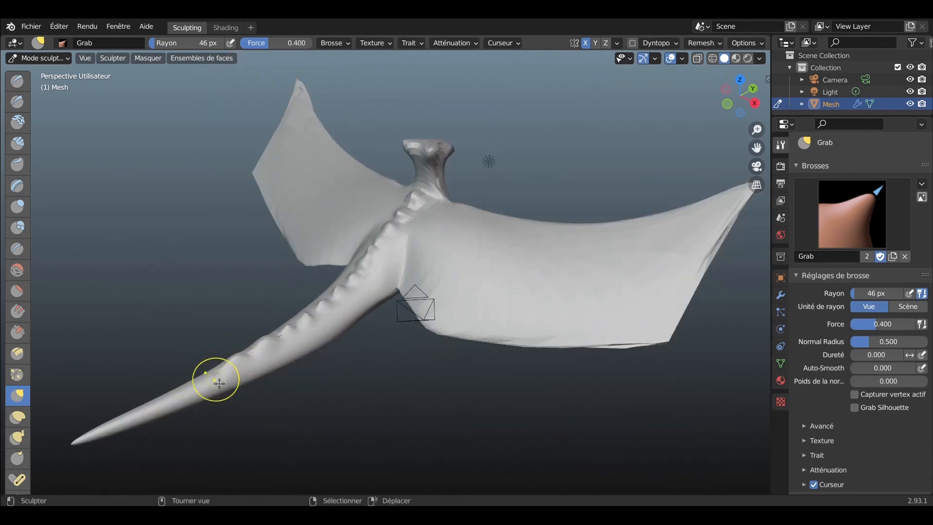
pyautogui.scroll(3, 273, 240)
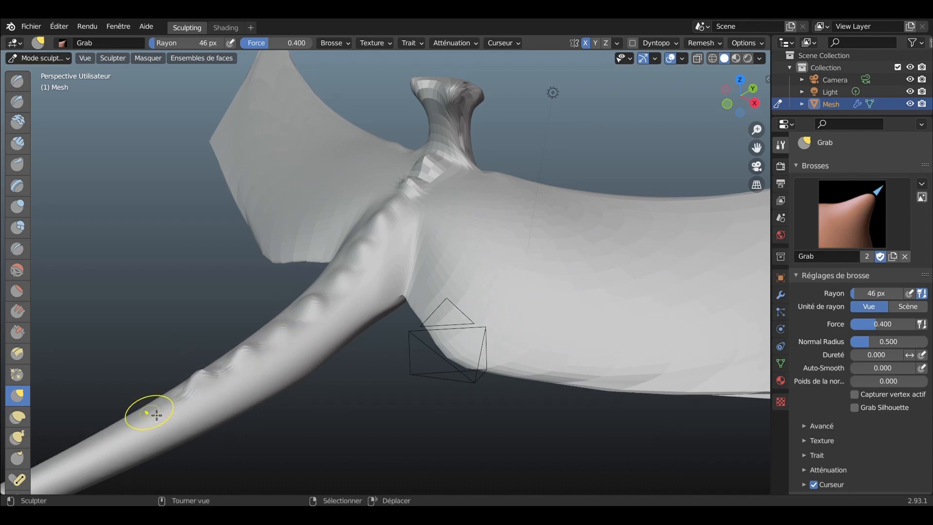
pyautogui.moveTo(92, 423); pyautogui.dragTo(222, 385, button='middle')
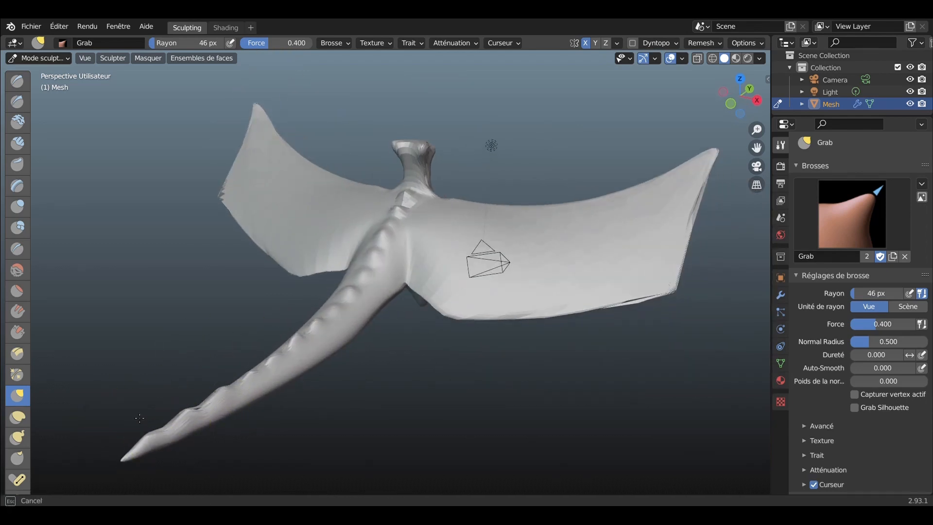
pyautogui.moveTo(140, 418); pyautogui.dragTo(111, 434, button='middle')
pyautogui.scroll(2, 319, 314)
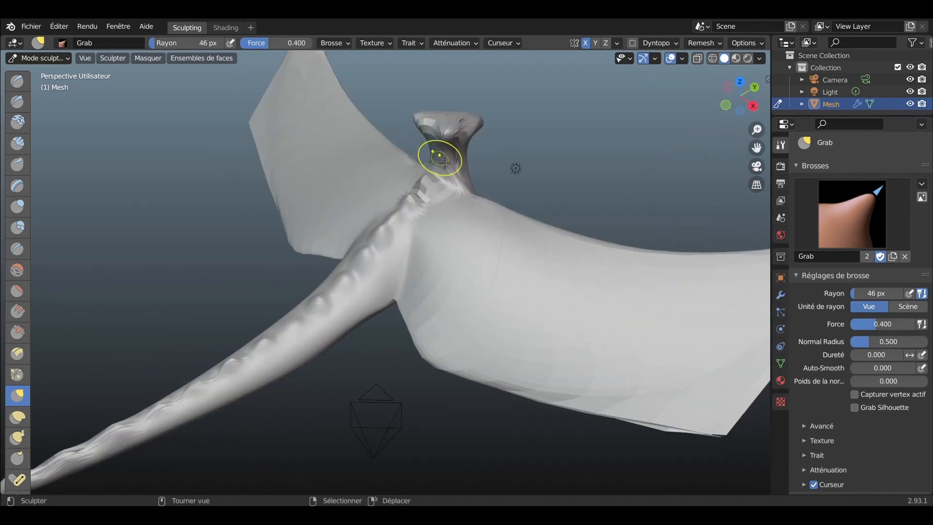
# Pull the rear edge of the head outward with the Grab brush
pyautogui.moveTo(445, 163)
pyautogui.mouseDown(button='middle')
pyautogui.moveTo(389, 121)
pyautogui.moveTo(419, 191)
pyautogui.mouseUp(button='middle')
pyautogui.moveTo(473, 126); pyautogui.dragTo(490, 128)
pyautogui.moveTo(490, 127)
pyautogui.mouseDown(button='middle')
pyautogui.moveTo(428, 161)
pyautogui.moveTo(448, 244)
pyautogui.moveTo(437, 290)
pyautogui.mouseUp(button='middle')
# Flatten the wing surface with the Flatten brush at radius 46 px and strength 0.680
pyautogui.press('x')
pyautogui.moveTo(453, 344); pyautogui.dragTo(480, 200, button='middle')
pyautogui.hotkey('shift', 't')
pyautogui.moveTo(360, 109); pyautogui.dragTo(359, 131, button='middle')
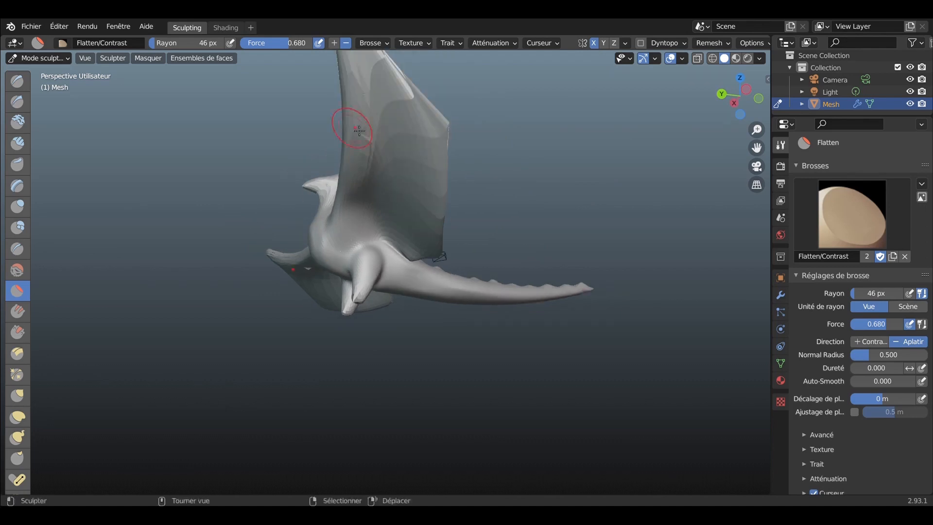
pyautogui.moveTo(390, 129); pyautogui.dragTo(384, 130)
pyautogui.moveTo(384, 130); pyautogui.dragTo(449, 180, button='middle')
pyautogui.moveTo(474, 246); pyautogui.dragTo(515, 252)
# Flatten the leg down to its tip with the Flatten brush at radius 104 px
pyautogui.scroll(3, 391, 287)
pyautogui.moveTo(338, 264)
pyautogui.mouseDown(button='middle')
pyautogui.moveTo(391, 290)
pyautogui.moveTo(342, 279)
pyautogui.mouseUp(button='middle')
pyautogui.press('f')
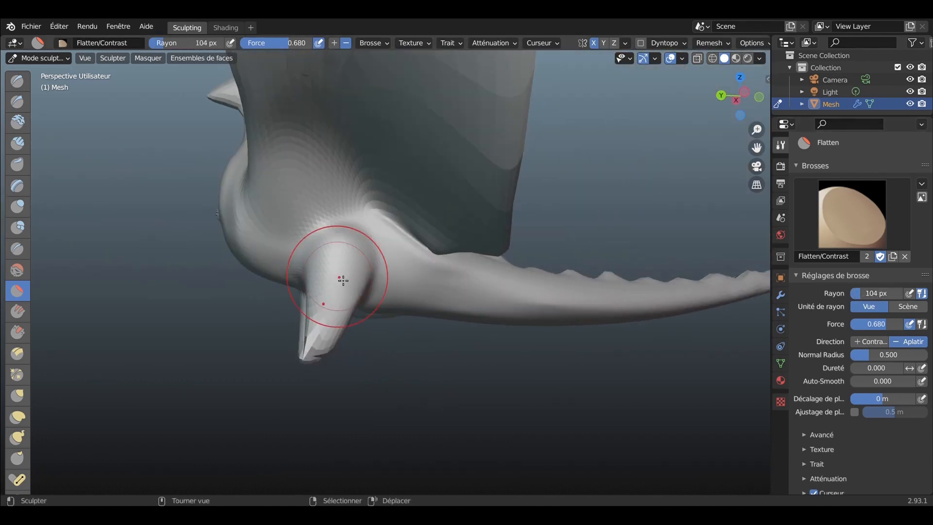
pyautogui.moveTo(342, 279); pyautogui.dragTo(311, 362)
# Draw the leg tips forward with the Snake Hook brush at radius 104 px and strength 1.000
pyautogui.moveTo(256, 396); pyautogui.dragTo(285, 379, button='middle')
pyautogui.press('k')
pyautogui.moveTo(285, 379)
pyautogui.mouseDown()
pyautogui.moveTo(257, 358)
pyautogui.moveTo(253, 369)
pyautogui.mouseUp()
pyautogui.moveTo(254, 370)
pyautogui.mouseDown(button='middle')
pyautogui.moveTo(285, 414)
pyautogui.moveTo(338, 428)
pyautogui.mouseUp(button='middle')
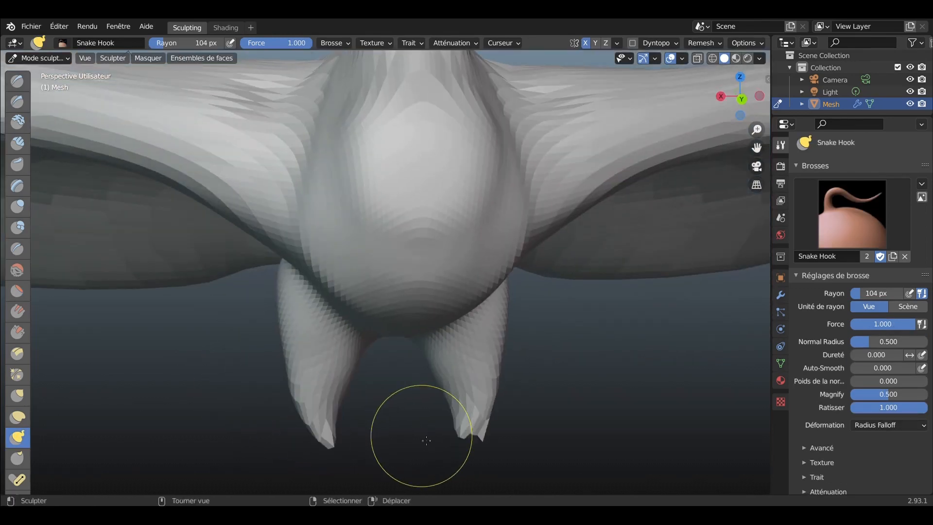
pyautogui.moveTo(422, 448); pyautogui.dragTo(370, 390, button='middle')
# Pull the ends of the legs forward into feet with the Grab brush at strength 0.400
pyautogui.press('g')
pyautogui.moveTo(371, 390)
pyautogui.mouseDown()
pyautogui.moveTo(376, 374)
pyautogui.moveTo(311, 381)
pyautogui.mouseUp()
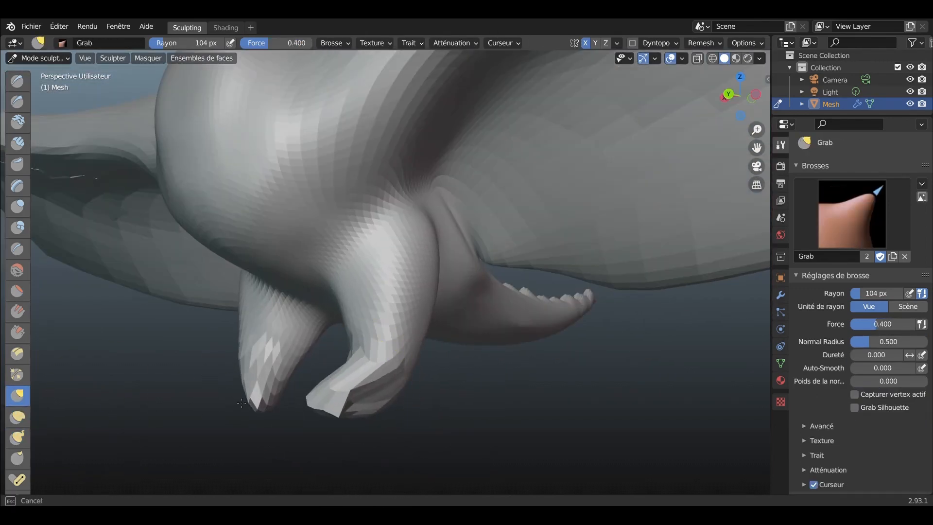
pyautogui.moveTo(311, 382); pyautogui.dragTo(343, 386, button='middle')
pyautogui.moveTo(342, 387); pyautogui.dragTo(331, 391)
# Adjust the shape of the head with the Grab brush at radius 104 px
pyautogui.scroll(-7, 331, 391)
pyautogui.moveTo(330, 391)
pyautogui.mouseDown(button='middle')
pyautogui.moveTo(428, 369)
pyautogui.moveTo(297, 384)
pyautogui.moveTo(369, 335)
pyautogui.mouseUp(button='middle')
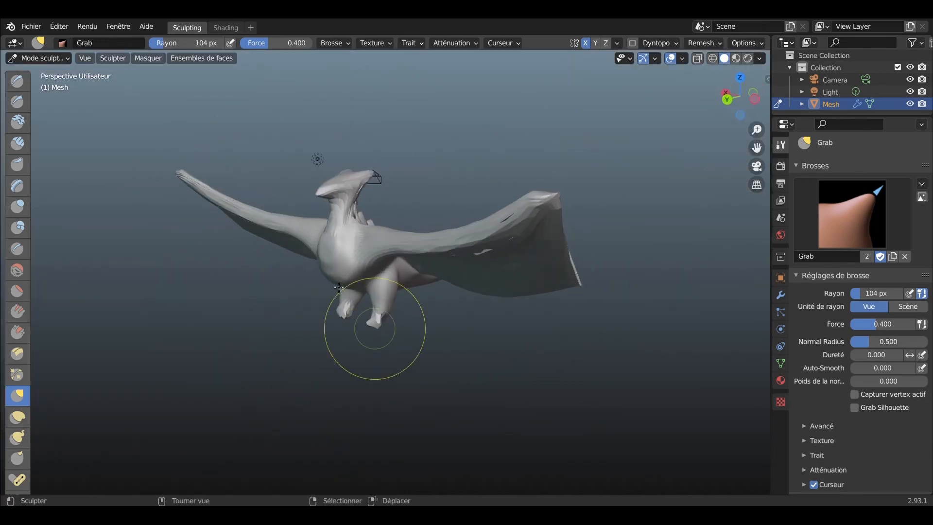
pyautogui.scroll(3, 375, 329)
pyautogui.moveTo(292, 233); pyautogui.dragTo(335, 225, button='middle')
pyautogui.scroll(4, 369, 179)
pyautogui.moveTo(430, 133); pyautogui.dragTo(415, 137)
pyautogui.scroll(-3, 396, 220)
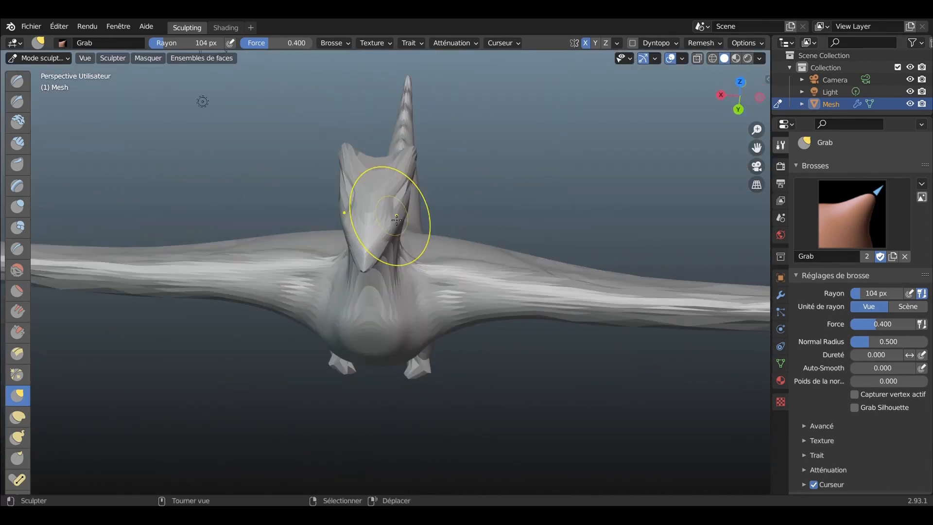
# Add a Texture Paint workspace for painting the creature
pyautogui.moveTo(361, 276); pyautogui.dragTo(271, 226, button='middle')
pyautogui.click(226, 27)
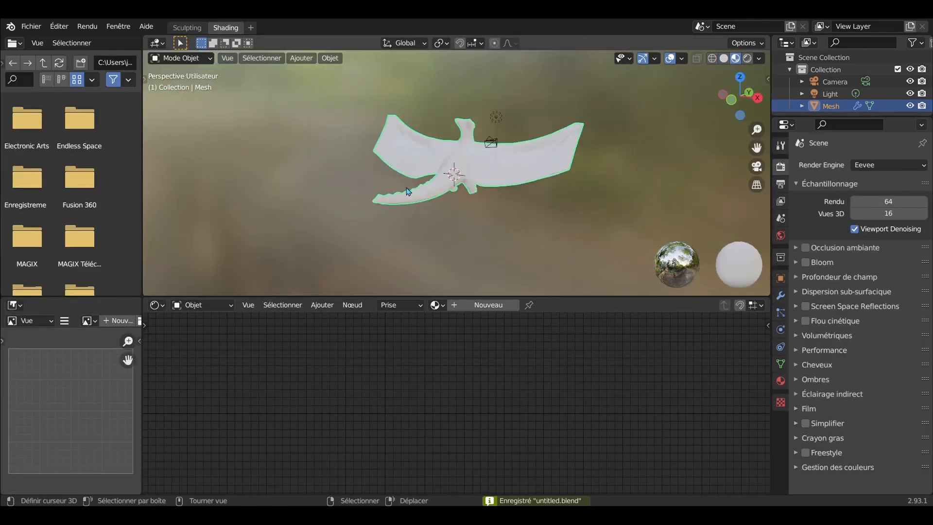
pyautogui.click(250, 28)
pyautogui.moveTo(188, 50)
pyautogui.click(321, 160)
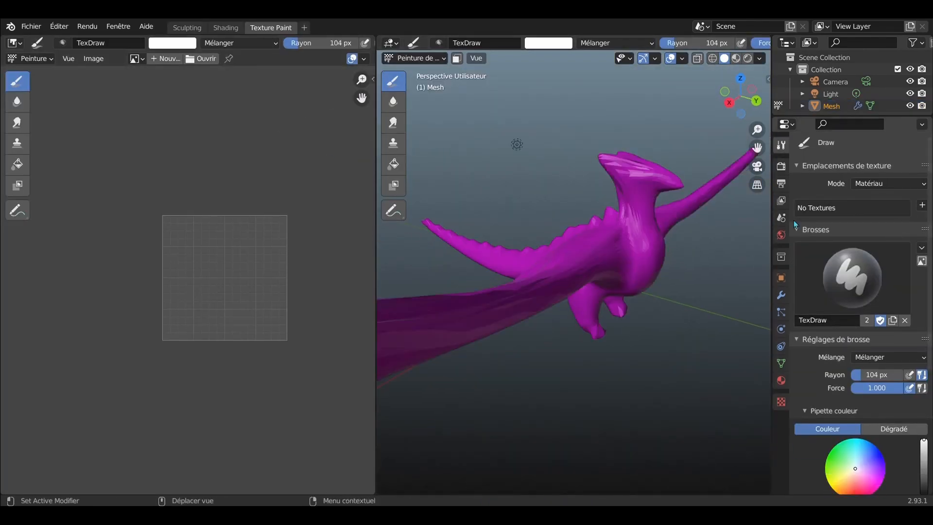
# Try adding a Base Color paint texture slot to the mesh
pyautogui.moveTo(729, 252); pyautogui.dragTo(580, 282, button='middle')
pyautogui.click(512, 209)
pyautogui.scroll(-2, 564, 252)
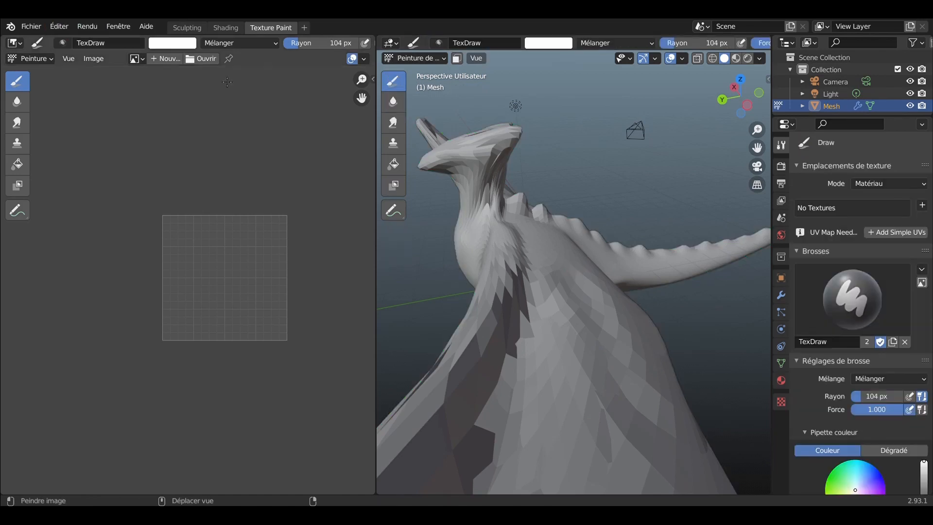
pyautogui.click(921, 204)
pyautogui.click(816, 348)
pyautogui.scroll(-5, 531, 260)
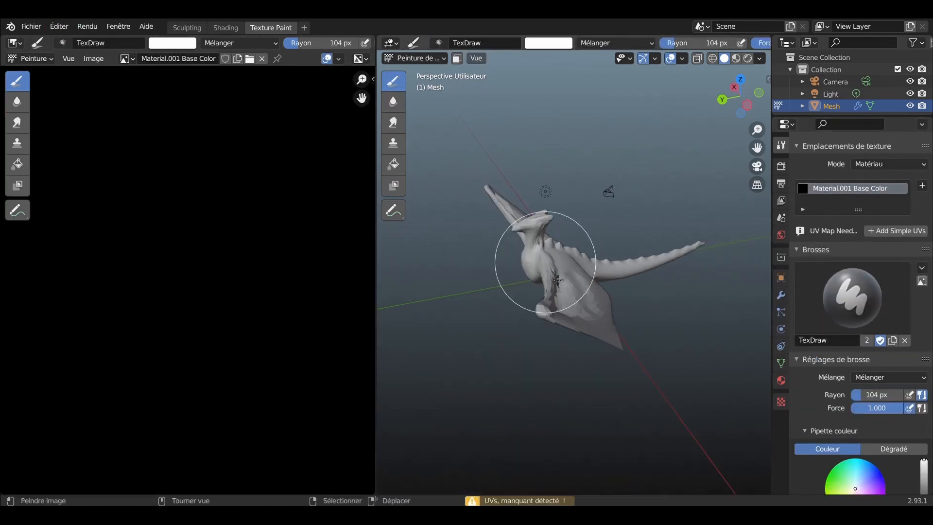
pyautogui.scroll(-7, 832, 243)
pyautogui.scroll(3, 563, 139)
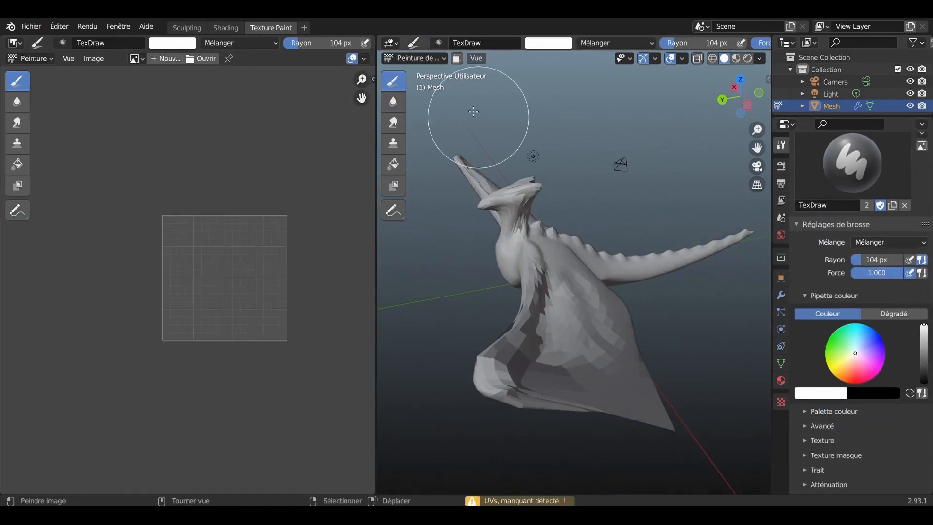
# Widen the 3D view by narrowing the image editor, and try creating a new blank image
pyautogui.moveTo(376, 209); pyautogui.dragTo(202, 227)
pyautogui.click(156, 58)
pyautogui.click(166, 193)
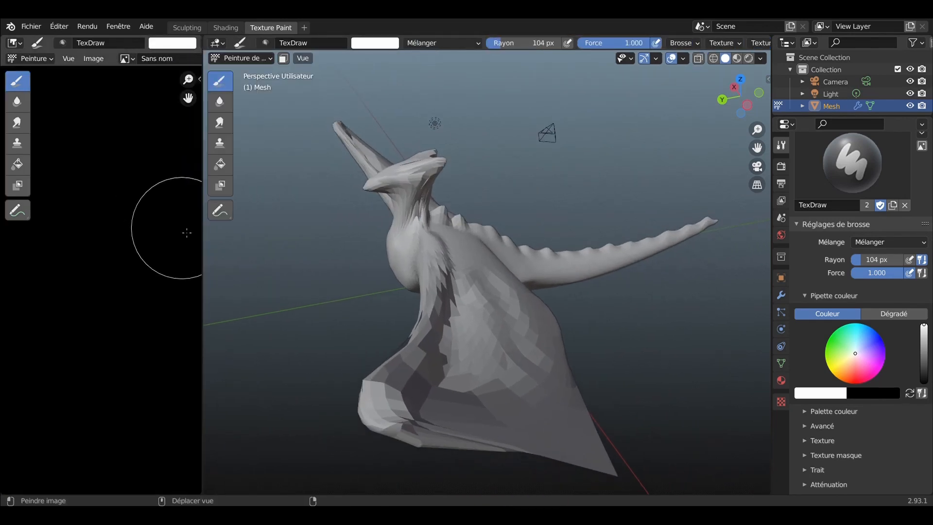
pyautogui.scroll(-6, 186, 231)
pyautogui.hotkey('ctrl', 'z')
# Look through the paint brush's colour palette and stroke settings
pyautogui.scroll(1, 243, 289)
pyautogui.scroll(-3, 862, 337)
pyautogui.click(841, 340)
pyautogui.click(812, 342)
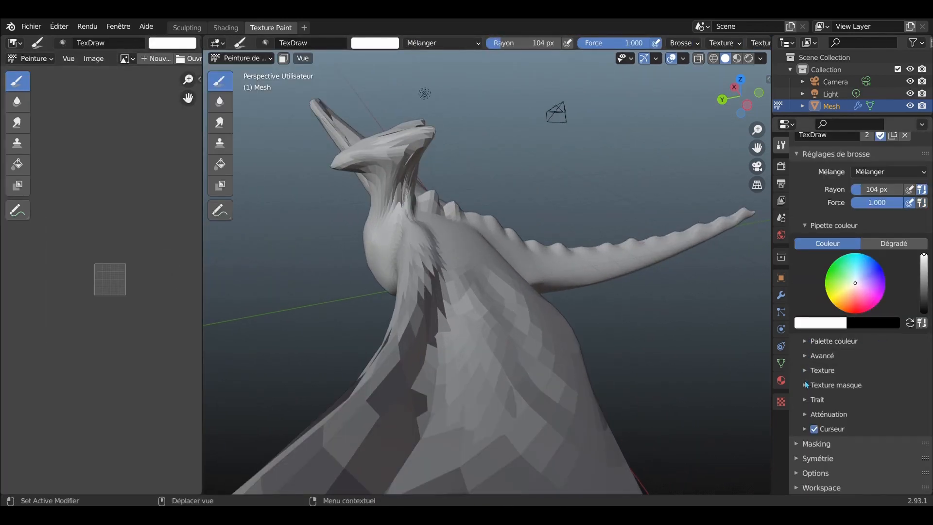
pyautogui.click(808, 399)
pyautogui.click(808, 399)
# Try painting on the model with the Draw brush, and add simple UVs to the mesh
pyautogui.click(416, 230)
pyautogui.click(219, 122)
pyautogui.click(220, 80)
pyautogui.click(428, 306)
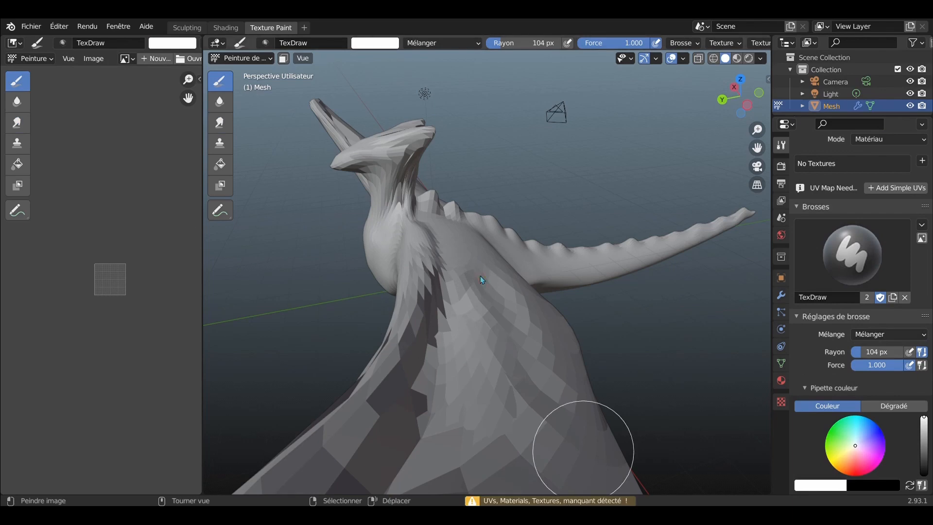
pyautogui.click(893, 188)
# Add a Base Color texture slot at 1024 × 1024 px with a generated UV grid
pyautogui.click(921, 161)
pyautogui.click(881, 177)
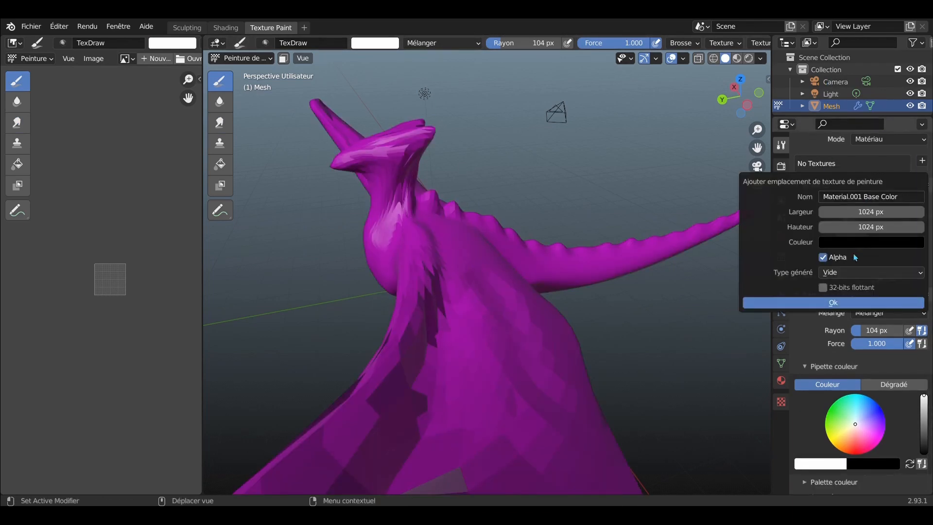
pyautogui.click(833, 302)
# Paint the back, inner wings and tail white over the UV grid with the Draw brush
pyautogui.moveTo(437, 271); pyautogui.dragTo(476, 264)
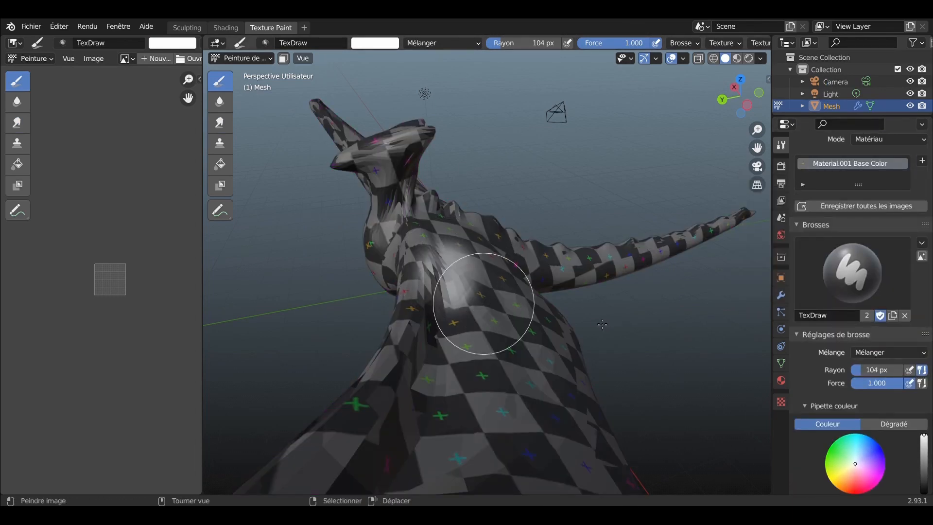
pyautogui.moveTo(602, 324); pyautogui.dragTo(421, 262, button='middle')
pyautogui.moveTo(398, 262)
pyautogui.mouseDown()
pyautogui.moveTo(416, 214)
pyautogui.moveTo(468, 228)
pyautogui.moveTo(487, 220)
pyautogui.moveTo(645, 350)
pyautogui.mouseUp()
pyautogui.scroll(1, 645, 347)
pyautogui.scroll(-2, 685, 364)
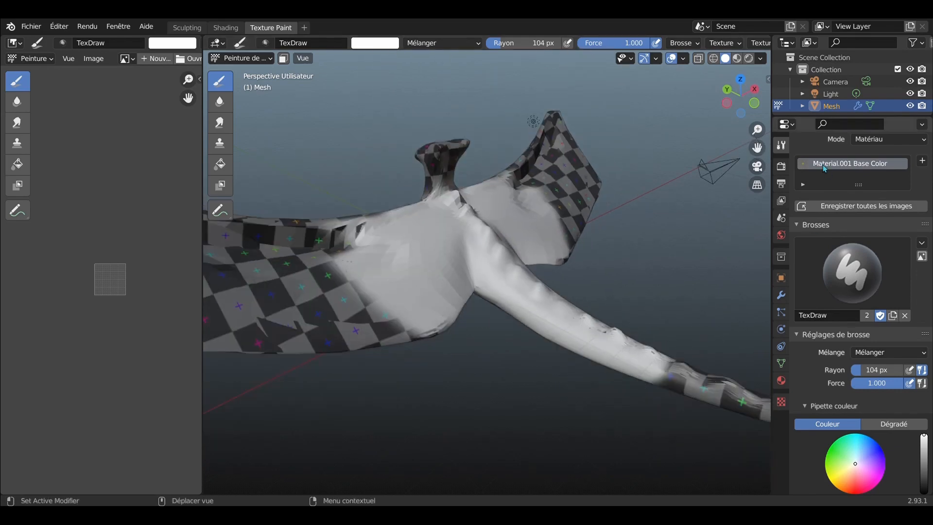
# Undo the white paint strokes and the UV grid texture slot
pyautogui.hotkey('ctrl', 'z')
pyautogui.hotkey('ctrl', 'z')
pyautogui.hotkey('ctrl', 'z')
pyautogui.hotkey('ctrl', 'z')
pyautogui.click(387, 272)
# Add a Base Color texture slot at 1024 × 1024 px with a blank generated image in a dark colour
pyautogui.click(921, 160)
pyautogui.click(850, 176)
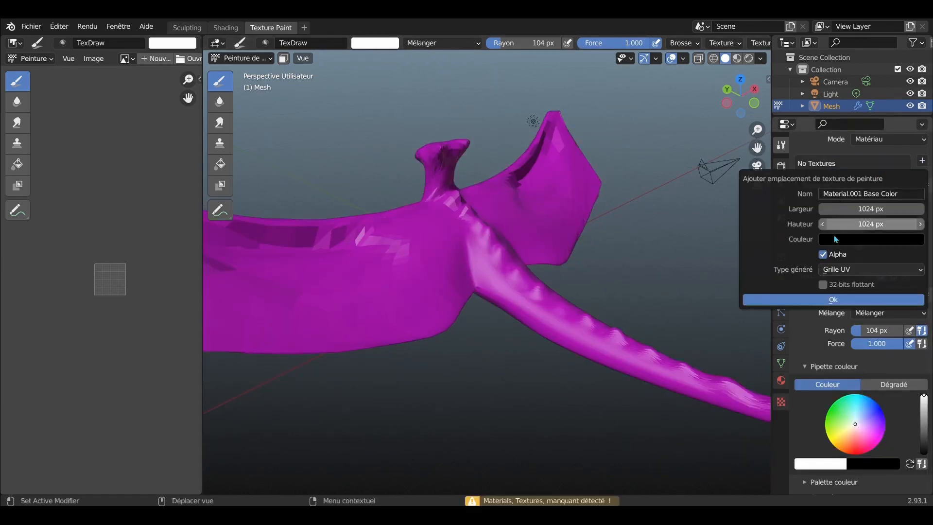
pyautogui.click(839, 269)
pyautogui.click(834, 284)
pyautogui.click(832, 239)
pyautogui.click(833, 299)
# Set the brush colour to dark red and paint a stroke on the front edge of the wing
pyautogui.scroll(2, 414, 258)
pyautogui.moveTo(414, 258)
pyautogui.mouseDown(button='middle')
pyautogui.moveTo(518, 267)
pyautogui.moveTo(466, 281)
pyautogui.mouseUp(button='middle')
pyautogui.click(855, 491)
pyautogui.scroll(-3, 890, 468)
pyautogui.click(923, 418)
pyautogui.moveTo(337, 280); pyautogui.dragTo(354, 274)
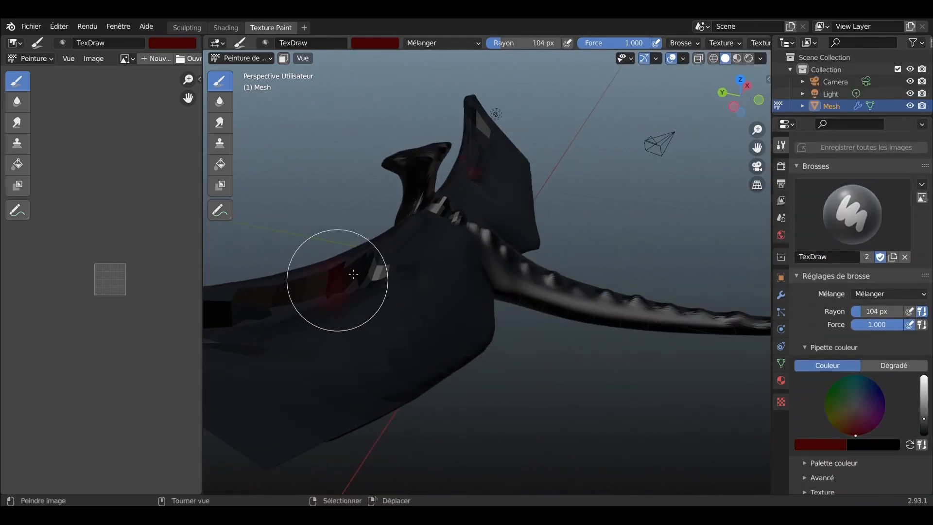
# Paint the upper and lower sides of both wings and the chest dark red with the 104 px brush
pyautogui.moveTo(270, 291)
pyautogui.mouseDown(button='middle')
pyautogui.moveTo(369, 320)
pyautogui.moveTo(676, 240)
pyautogui.moveTo(676, 366)
pyautogui.mouseUp(button='middle')
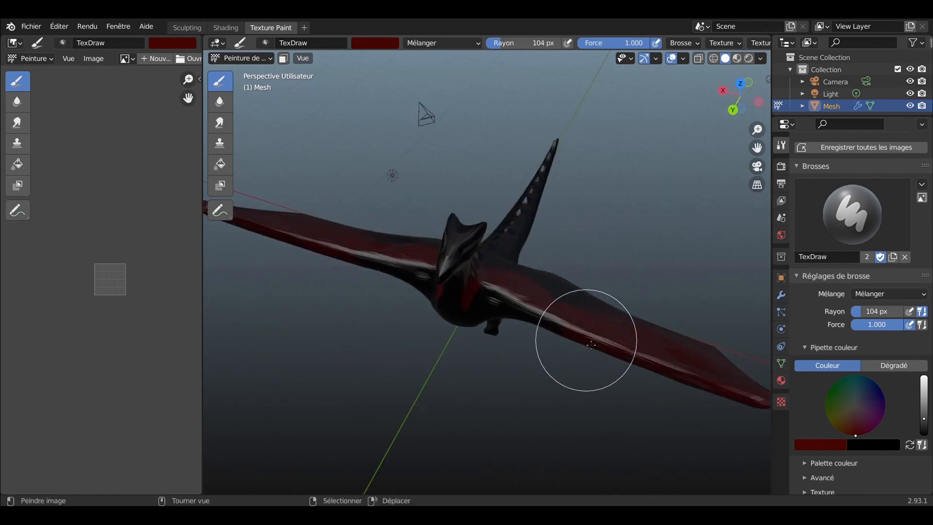
pyautogui.scroll(3, 583, 343)
pyautogui.moveTo(506, 284); pyautogui.dragTo(556, 209, button='middle')
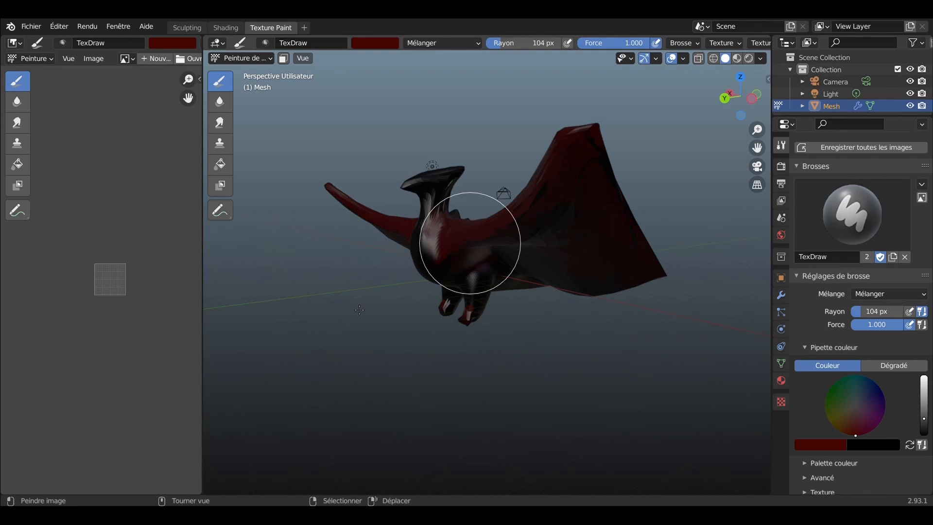
pyautogui.moveTo(359, 310); pyautogui.dragTo(603, 128, button='middle')
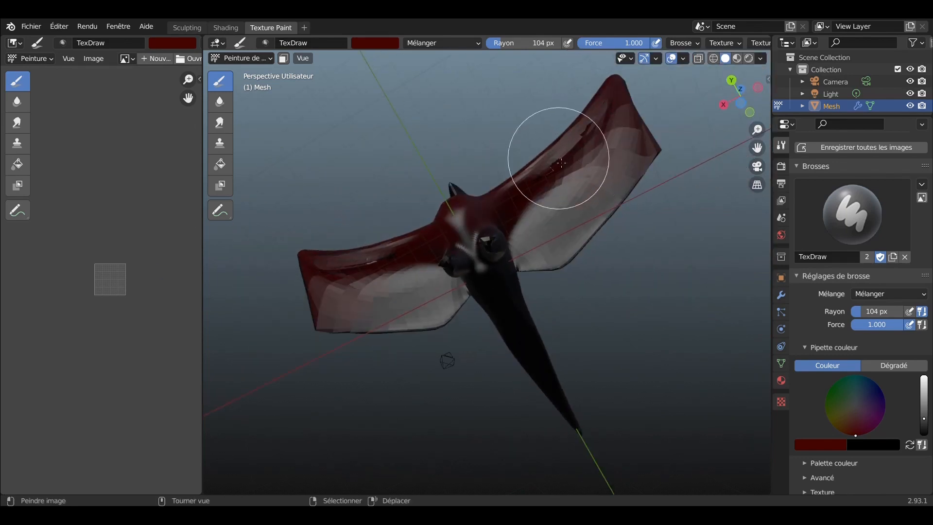
pyautogui.moveTo(561, 163); pyautogui.dragTo(604, 206, button='middle')
pyautogui.scroll(4, 508, 171)
# Paint the back between the wings and the upper side of the tail dark red down to the tip
pyautogui.moveTo(513, 157); pyautogui.dragTo(555, 191, button='middle')
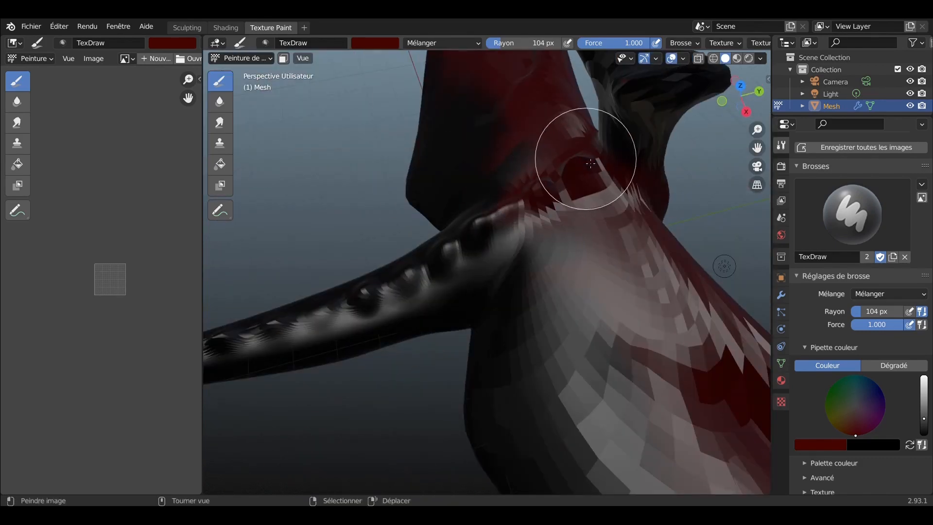
pyautogui.moveTo(590, 163); pyautogui.dragTo(502, 215, button='middle')
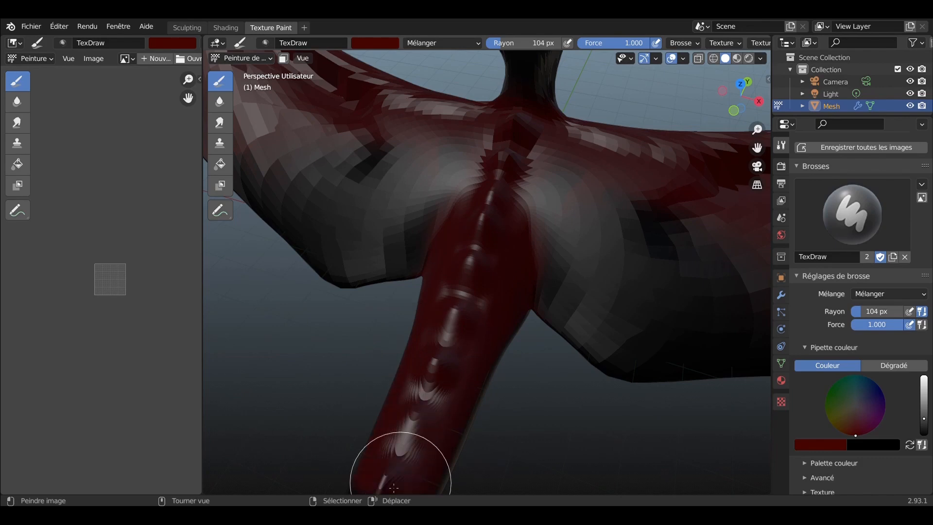
pyautogui.scroll(-5, 455, 362)
pyautogui.moveTo(460, 370)
pyautogui.mouseDown(button='middle')
pyautogui.moveTo(269, 319)
pyautogui.moveTo(444, 363)
pyautogui.mouseUp(button='middle')
pyautogui.scroll(-2, 426, 452)
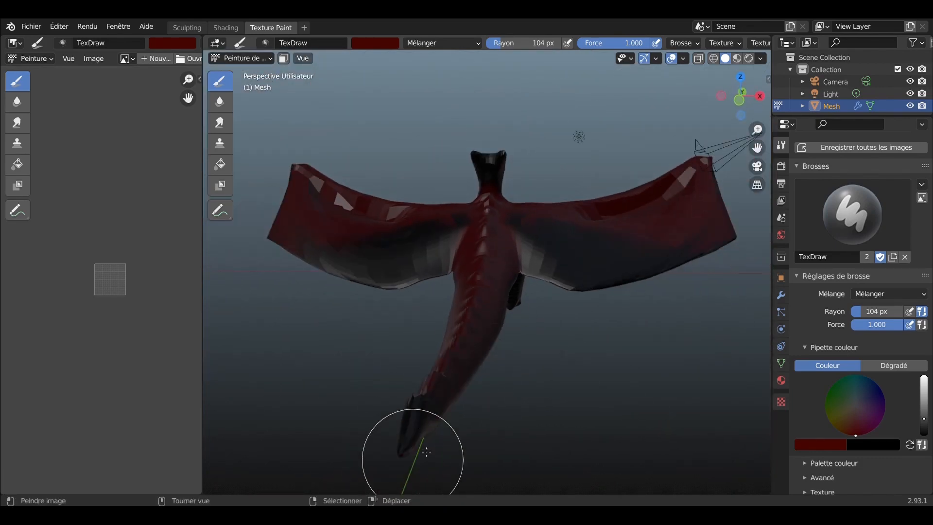
pyautogui.moveTo(422, 417); pyautogui.dragTo(487, 112, button='middle')
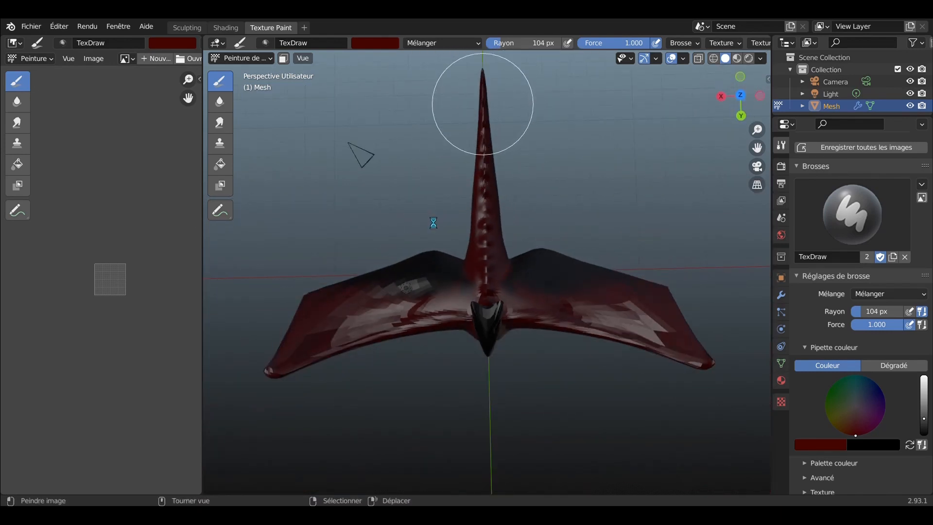
# Paint the belly and the underside of the tail dark red
pyautogui.moveTo(430, 220); pyautogui.dragTo(475, 182, button='middle')
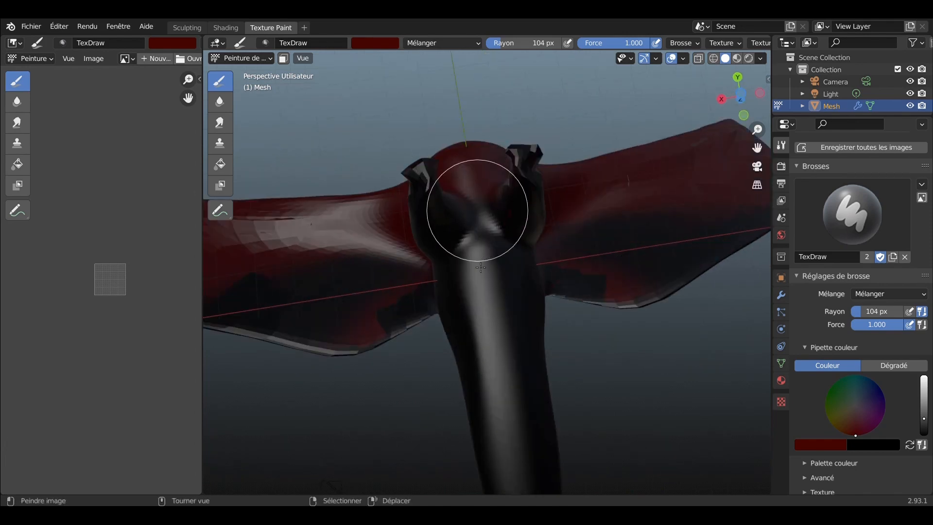
pyautogui.moveTo(505, 417); pyautogui.dragTo(468, 354, button='middle')
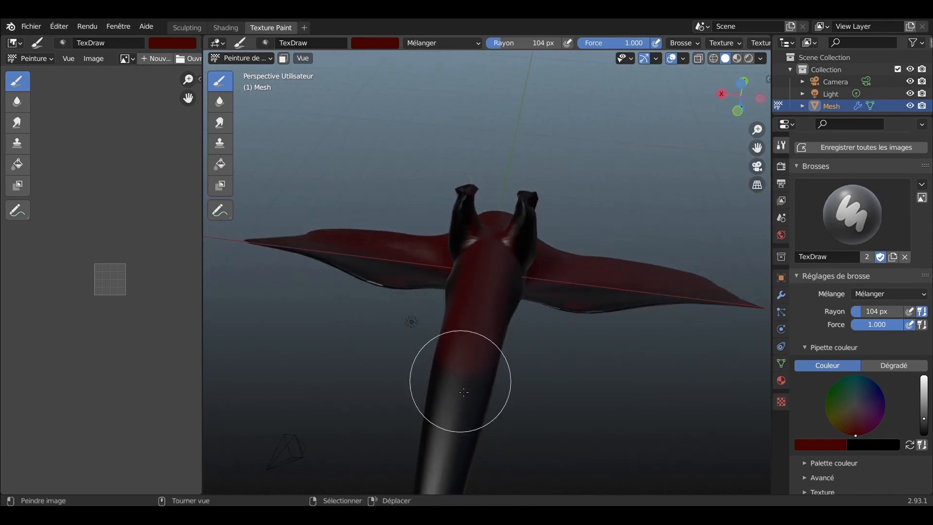
pyautogui.moveTo(440, 460); pyautogui.dragTo(360, 326, button='middle')
pyautogui.scroll(3, 354, 322)
pyautogui.scroll(-3, 245, 354)
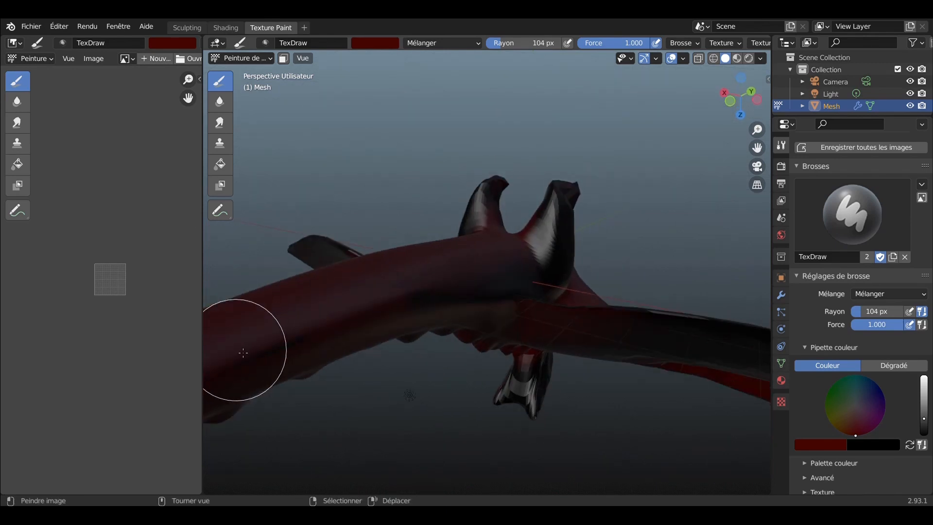
# Paint the legs, hips and remaining black patches around the tail base dark red
pyautogui.scroll(6, 298, 293)
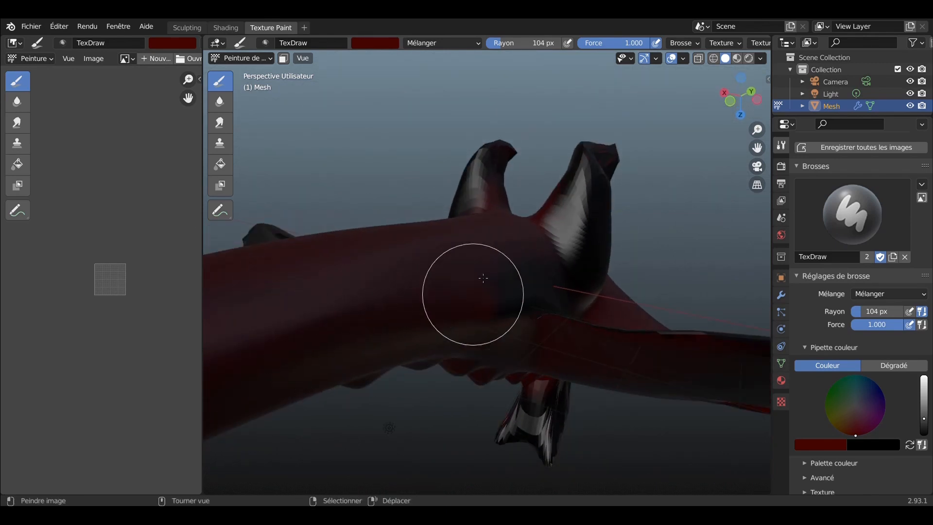
pyautogui.moveTo(556, 298); pyautogui.dragTo(461, 287, button='middle')
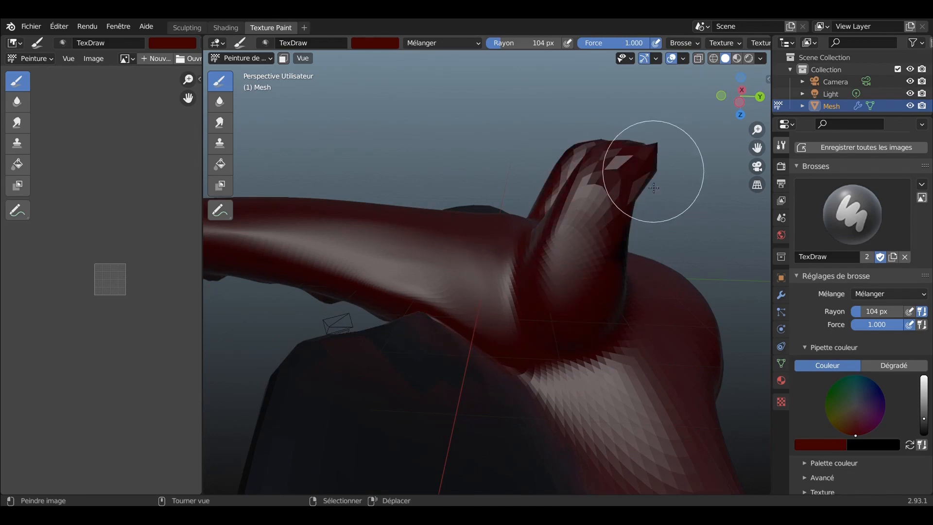
pyautogui.moveTo(654, 188)
pyautogui.mouseDown(button='middle')
pyautogui.moveTo(437, 291)
pyautogui.moveTo(388, 234)
pyautogui.moveTo(333, 198)
pyautogui.moveTo(465, 265)
pyautogui.moveTo(410, 191)
pyautogui.moveTo(562, 214)
pyautogui.moveTo(468, 232)
pyautogui.moveTo(476, 297)
pyautogui.mouseUp(button='middle')
pyautogui.moveTo(477, 138)
pyautogui.mouseDown(button='middle')
pyautogui.moveTo(406, 194)
pyautogui.moveTo(358, 156)
pyautogui.moveTo(290, 183)
pyautogui.moveTo(439, 93)
pyautogui.moveTo(433, 193)
pyautogui.moveTo(406, 244)
pyautogui.moveTo(492, 350)
pyautogui.moveTo(515, 330)
pyautogui.mouseUp(button='middle')
# Set the brush colour to orange-red with a 45 px radius and paint the first spikes between the wings
pyautogui.scroll(3, 542, 319)
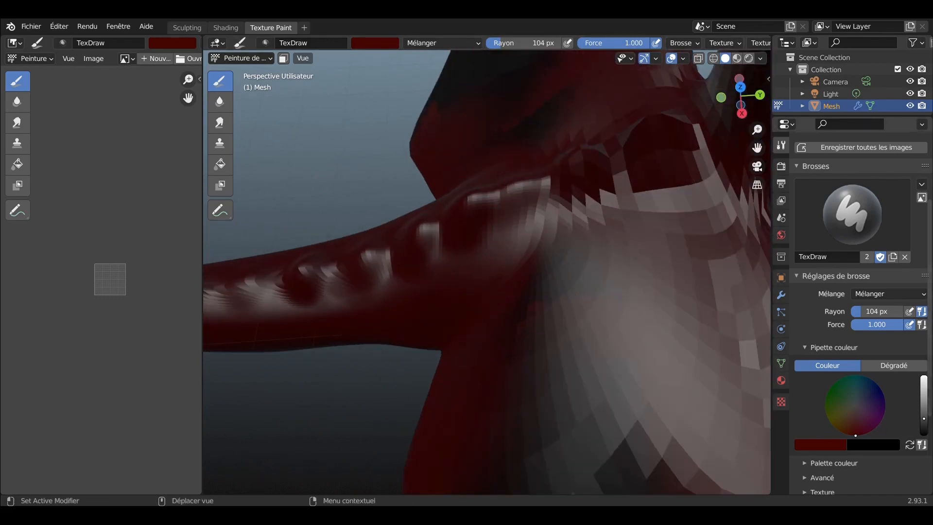
pyautogui.scroll(6, 849, 416)
pyautogui.scroll(3, 487, 272)
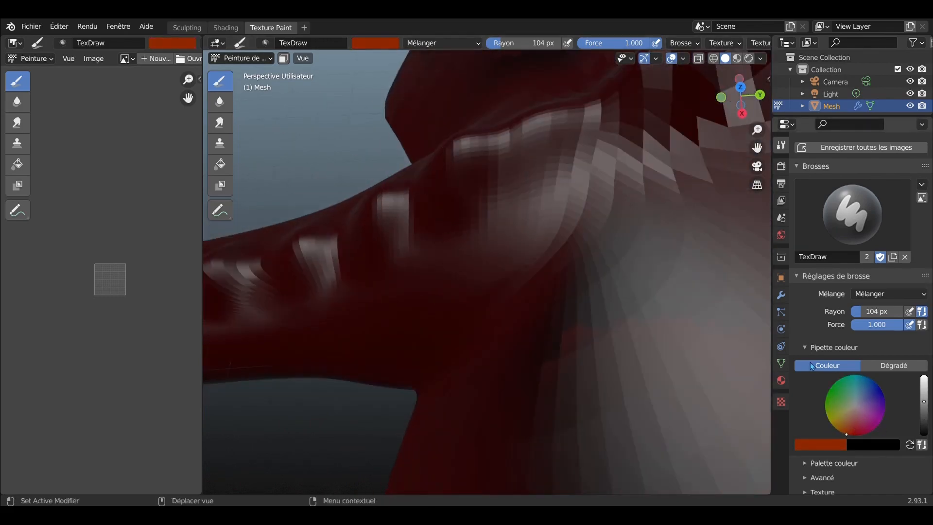
pyautogui.moveTo(875, 311); pyautogui.dragTo(868, 311)
pyautogui.moveTo(448, 172); pyautogui.dragTo(467, 239, button='middle')
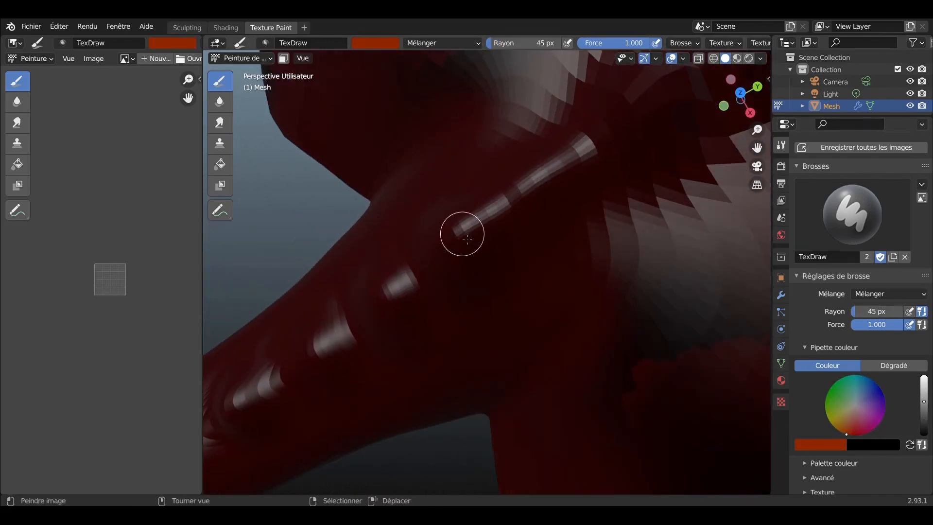
pyautogui.moveTo(467, 256); pyautogui.dragTo(577, 156)
pyautogui.moveTo(577, 156)
pyautogui.mouseDown(button='middle')
pyautogui.moveTo(479, 148)
pyautogui.moveTo(500, 138)
pyautogui.mouseUp(button='middle')
pyautogui.moveTo(556, 99); pyautogui.dragTo(519, 121)
pyautogui.click(558, 125)
pyautogui.moveTo(518, 121); pyautogui.dragTo(627, 141, button='middle')
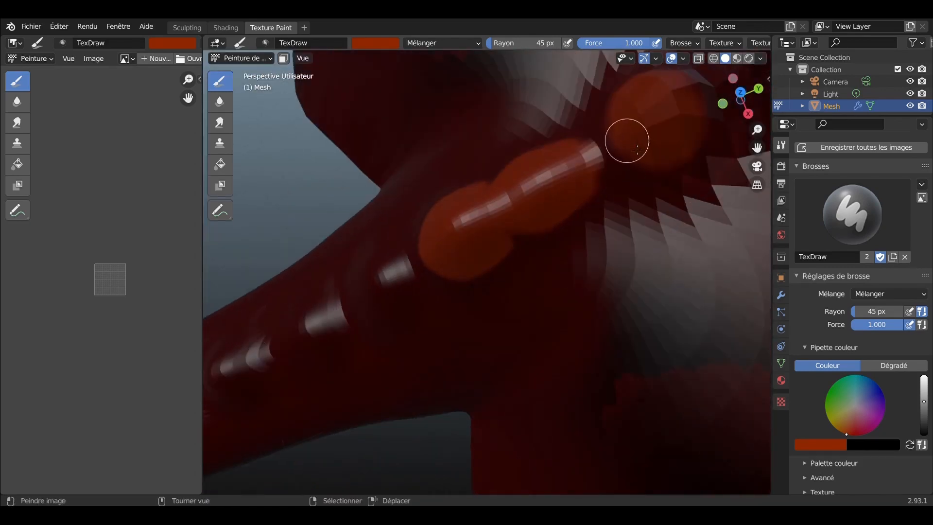
# Paint the spikes at the neck base and along the front part of the tail orange-red
pyautogui.scroll(-3, 700, 100)
pyautogui.moveTo(639, 165)
pyautogui.mouseDown()
pyautogui.moveTo(659, 130)
pyautogui.moveTo(641, 165)
pyautogui.mouseUp()
pyautogui.moveTo(641, 165); pyautogui.dragTo(623, 113, button='middle')
pyautogui.scroll(2, 597, 103)
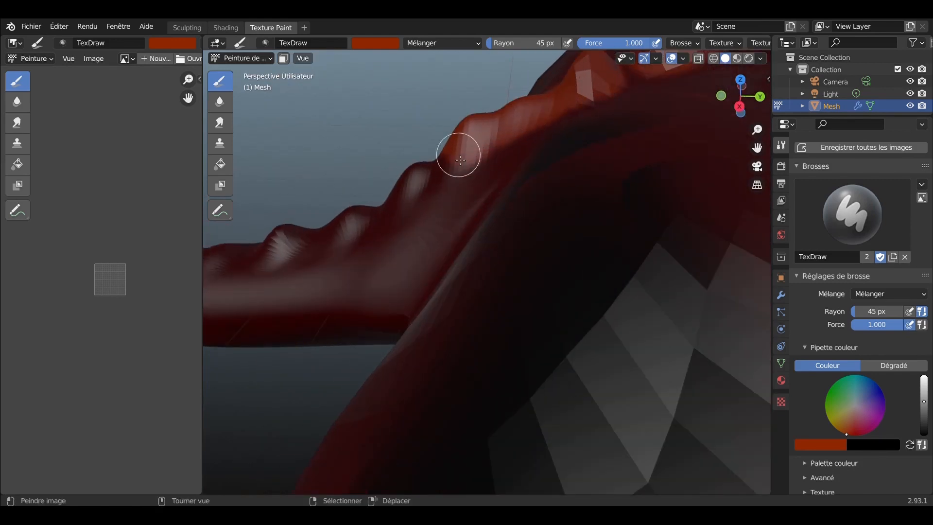
pyautogui.moveTo(409, 176); pyautogui.dragTo(435, 262, button='middle')
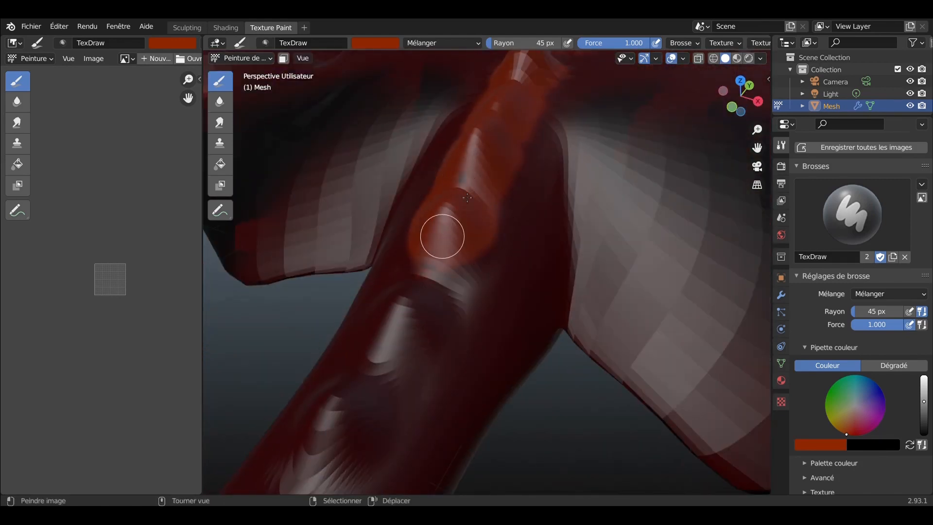
pyautogui.moveTo(423, 279)
pyautogui.mouseDown()
pyautogui.moveTo(388, 402)
pyautogui.moveTo(326, 421)
pyautogui.mouseUp()
# Paint the remaining tail spikes orange-red toward the tail tip
pyautogui.scroll(-4, 391, 386)
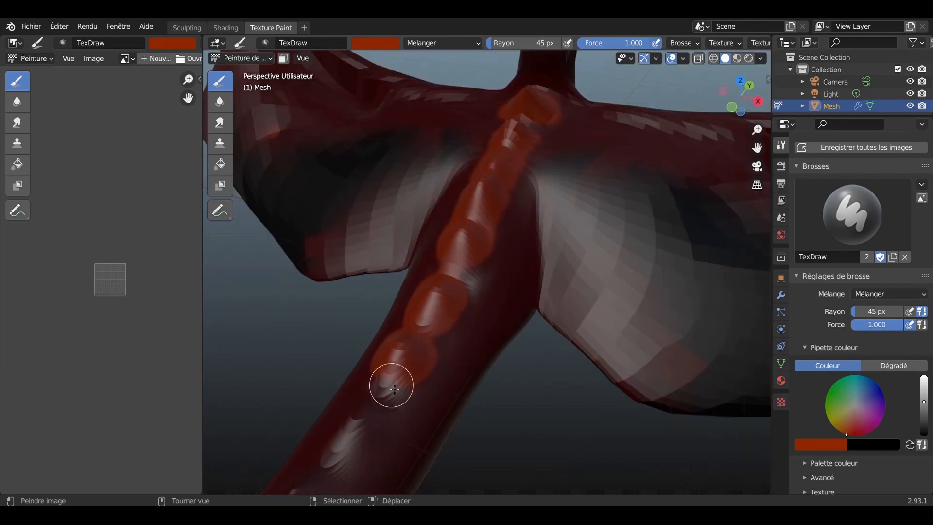
pyautogui.moveTo(395, 376)
pyautogui.mouseDown(button='middle')
pyautogui.moveTo(281, 352)
pyautogui.moveTo(358, 383)
pyautogui.moveTo(422, 394)
pyautogui.mouseUp(button='middle')
pyautogui.moveTo(424, 394); pyautogui.dragTo(418, 379)
pyautogui.scroll(-1, 415, 398)
pyautogui.moveTo(406, 430); pyautogui.dragTo(418, 410)
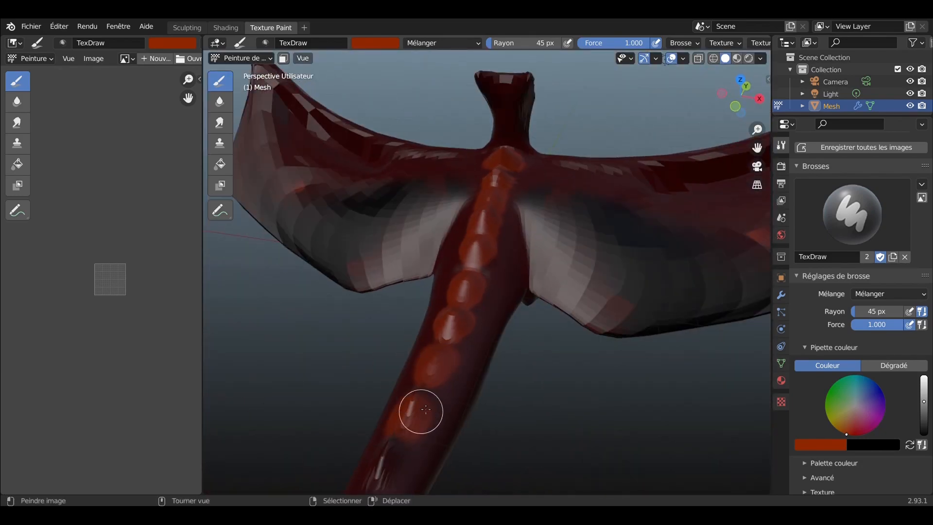
pyautogui.scroll(-1, 419, 409)
pyautogui.scroll(3, 423, 397)
pyautogui.moveTo(403, 401)
pyautogui.mouseDown(button='middle')
pyautogui.moveTo(423, 398)
pyautogui.moveTo(452, 429)
pyautogui.moveTo(275, 358)
pyautogui.moveTo(329, 271)
pyautogui.mouseUp(button='middle')
pyautogui.scroll(-3, 423, 398)
pyautogui.moveTo(456, 276); pyautogui.dragTo(502, 284, button='middle')
# Sample a very dark red from the model as the brush colour and paint along the sides of the back spikes
pyautogui.scroll(6, 502, 283)
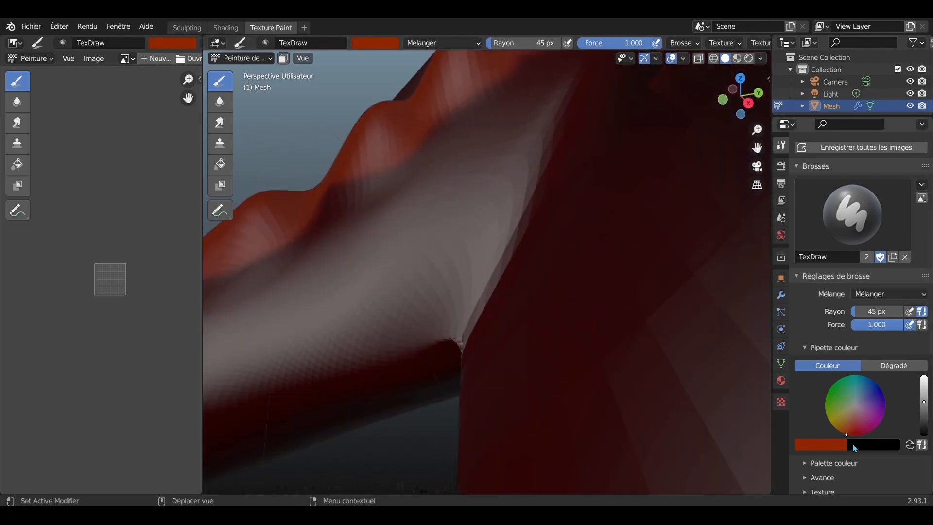
pyautogui.click(833, 445)
pyautogui.press('s')
pyautogui.scroll(-1, 564, 287)
pyautogui.moveTo(516, 327); pyautogui.dragTo(399, 317, button='middle')
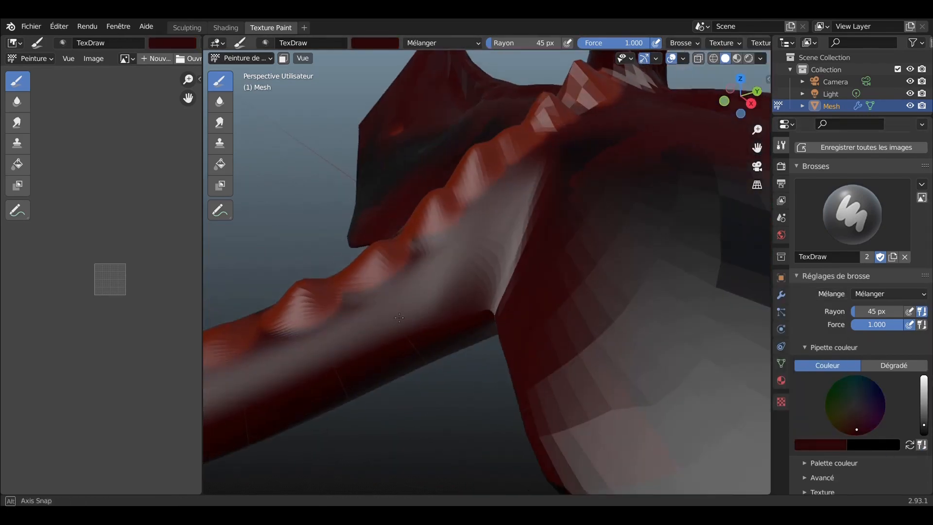
pyautogui.moveTo(627, 103); pyautogui.dragTo(687, 277, button='middle')
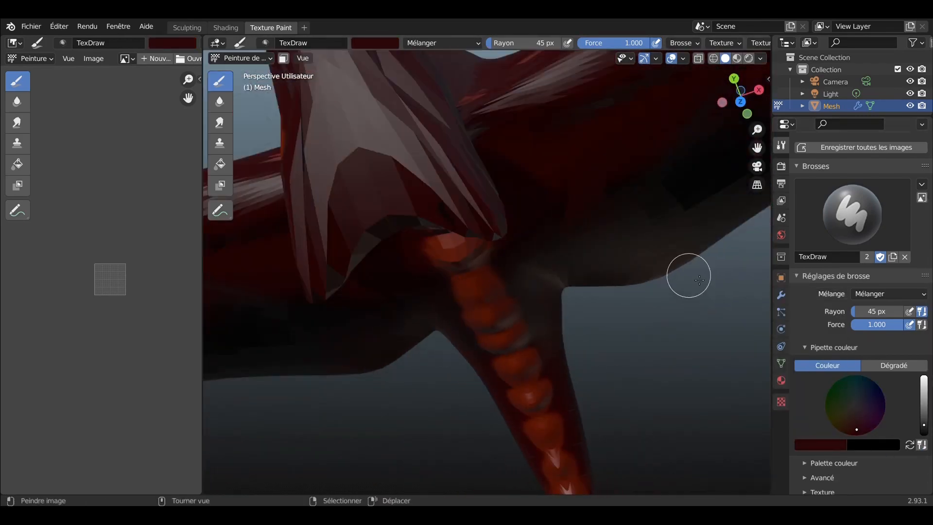
# Resample the brush colour, adjust it to a more saturated dark red, and repaint the back beside the spikes
pyautogui.click(826, 445)
pyautogui.press('s')
pyautogui.moveTo(856, 421); pyautogui.dragTo(855, 436)
pyautogui.moveTo(583, 340)
pyautogui.mouseDown(button='middle')
pyautogui.moveTo(573, 209)
pyautogui.moveTo(486, 219)
pyautogui.moveTo(544, 250)
pyautogui.mouseUp(button='middle')
pyautogui.moveTo(923, 423); pyautogui.dragTo(924, 418)
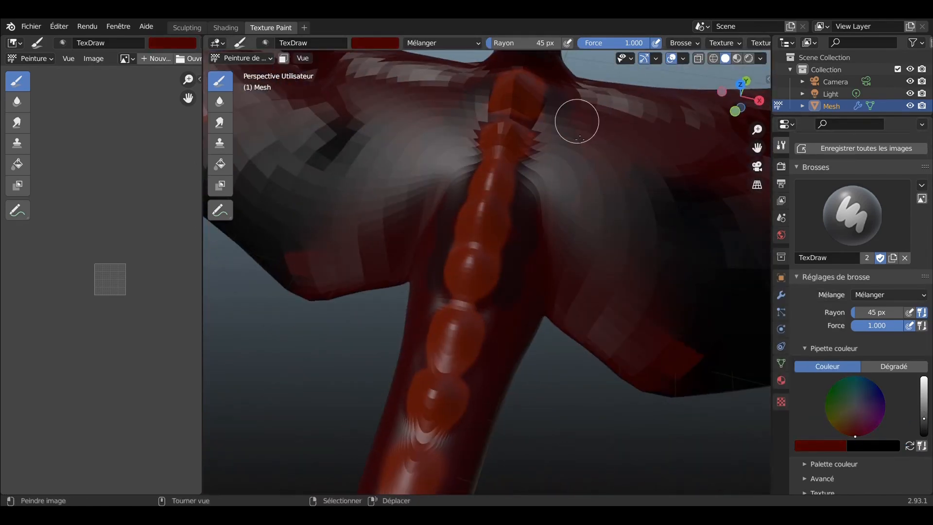
pyautogui.moveTo(558, 112); pyautogui.dragTo(516, 100, button='middle')
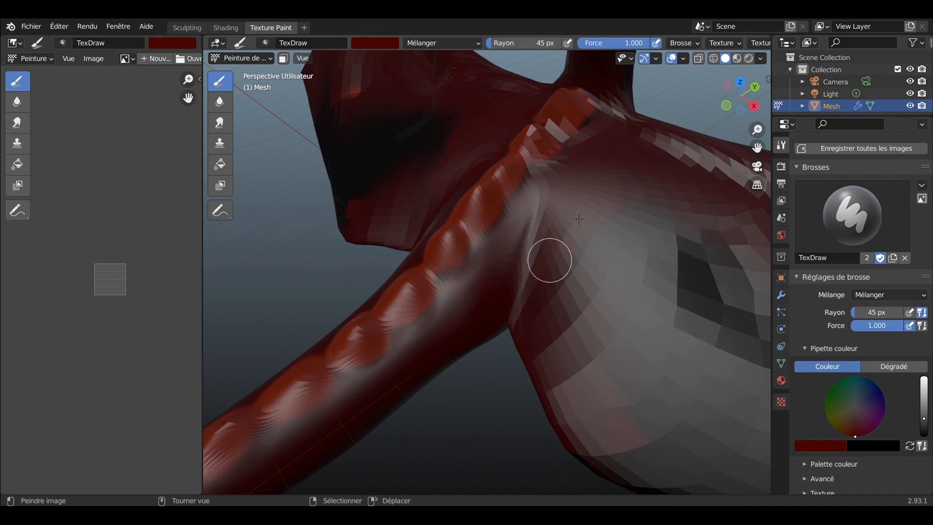
# Repaint the sides of the tail dark red below the orange spikes, down toward the tip
pyautogui.moveTo(412, 337)
pyautogui.mouseDown(button='middle')
pyautogui.moveTo(350, 358)
pyautogui.moveTo(373, 363)
pyautogui.mouseUp(button='middle')
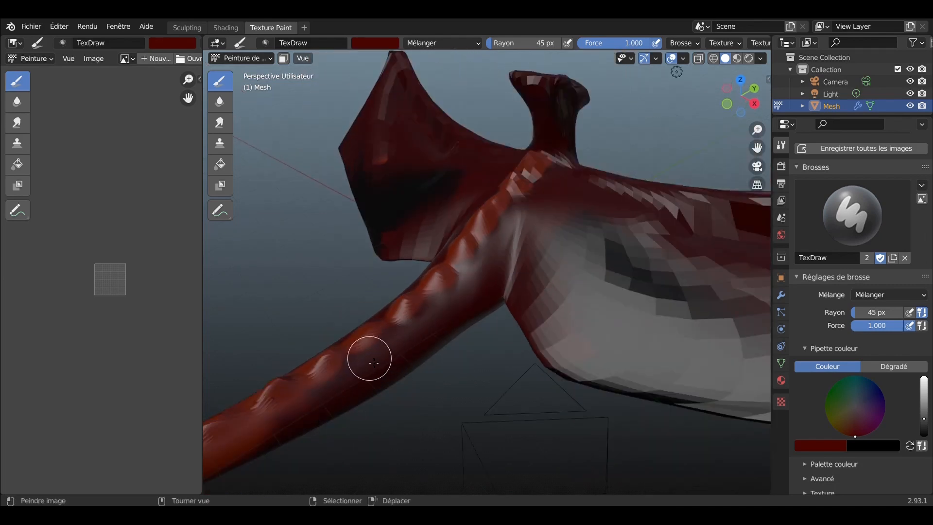
pyautogui.moveTo(249, 456); pyautogui.dragTo(338, 436, button='middle')
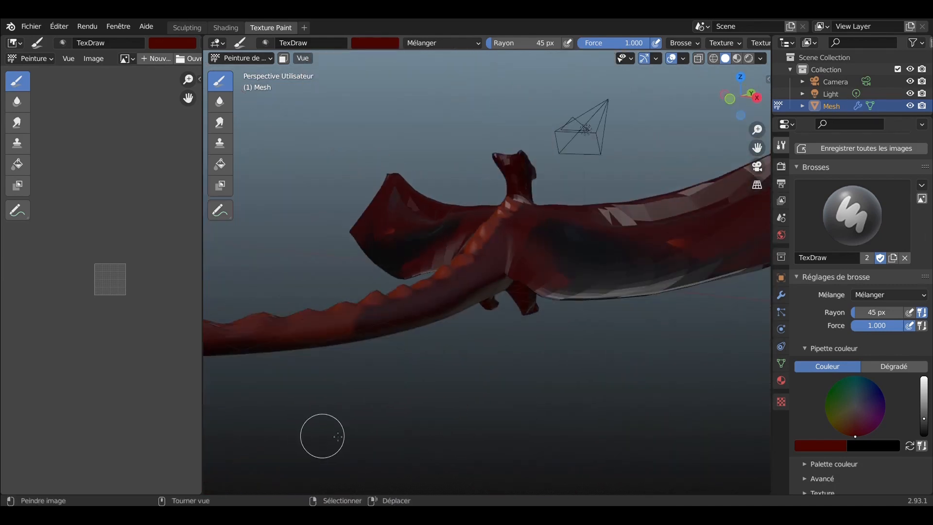
pyautogui.moveTo(309, 356)
pyautogui.mouseDown(button='middle')
pyautogui.moveTo(291, 387)
pyautogui.moveTo(345, 396)
pyautogui.moveTo(433, 329)
pyautogui.moveTo(360, 390)
pyautogui.mouseUp(button='middle')
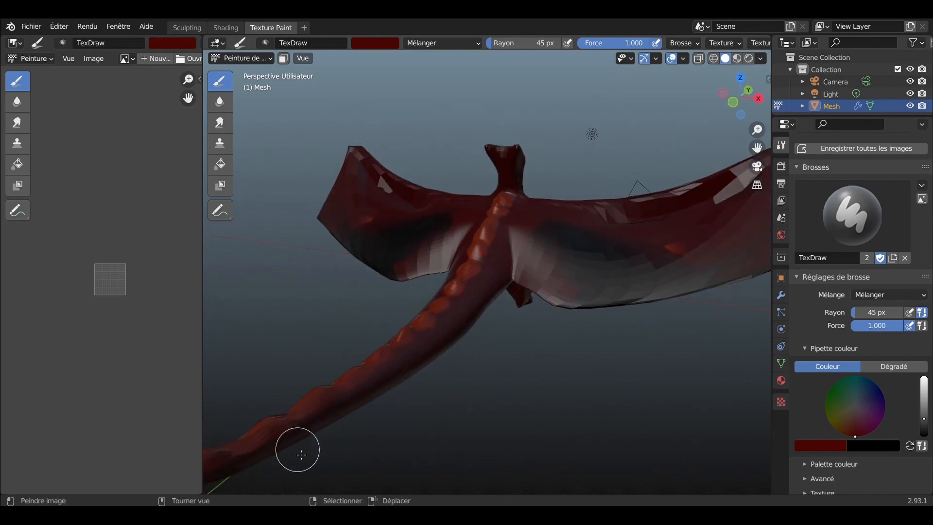
pyautogui.scroll(-1, 304, 446)
# Brighten the brush colour slightly to a medium dark red and paint the wing membranes on both sides
pyautogui.moveTo(583, 457); pyautogui.dragTo(462, 460, button='middle')
pyautogui.moveTo(923, 418); pyautogui.dragTo(923, 411)
pyautogui.moveTo(546, 362)
pyautogui.mouseDown()
pyautogui.moveTo(549, 406)
pyautogui.moveTo(663, 366)
pyautogui.mouseUp()
pyautogui.moveTo(924, 411); pyautogui.dragTo(924, 413)
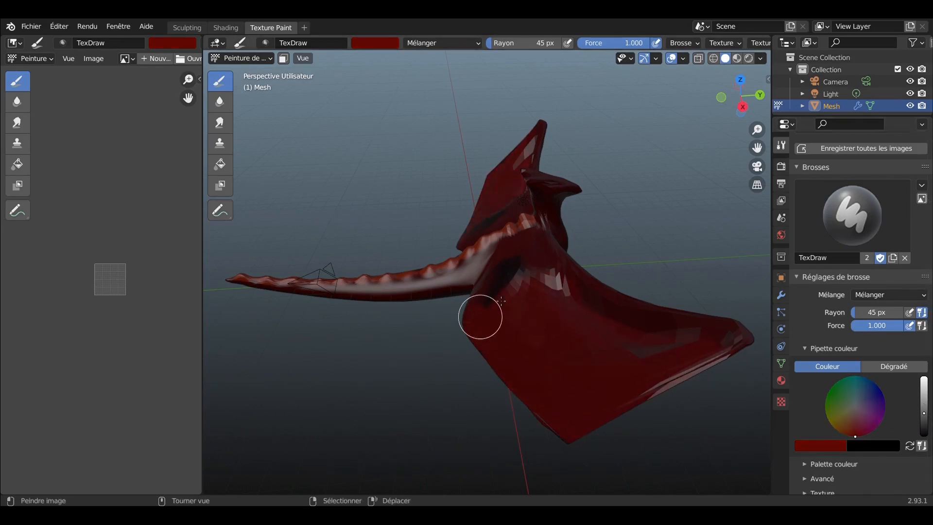
pyautogui.moveTo(501, 300); pyautogui.dragTo(609, 315, button='middle')
pyautogui.scroll(3, 610, 314)
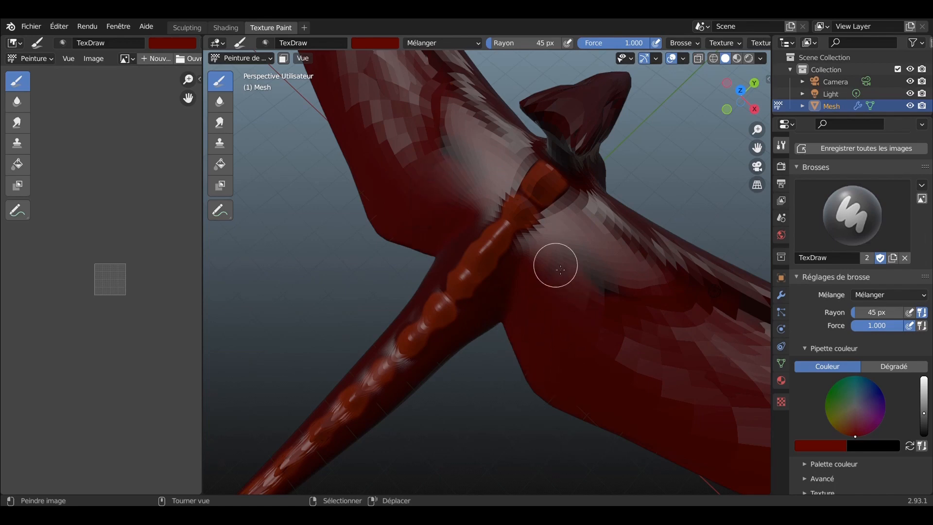
pyautogui.moveTo(540, 313); pyautogui.dragTo(735, 386, button='middle')
pyautogui.scroll(-2, 372, 143)
# Set the brush to a very dark red, 24 px radius and 0.109 strength, and lightly shade the wing membranes
pyautogui.moveTo(923, 413); pyautogui.dragTo(923, 427)
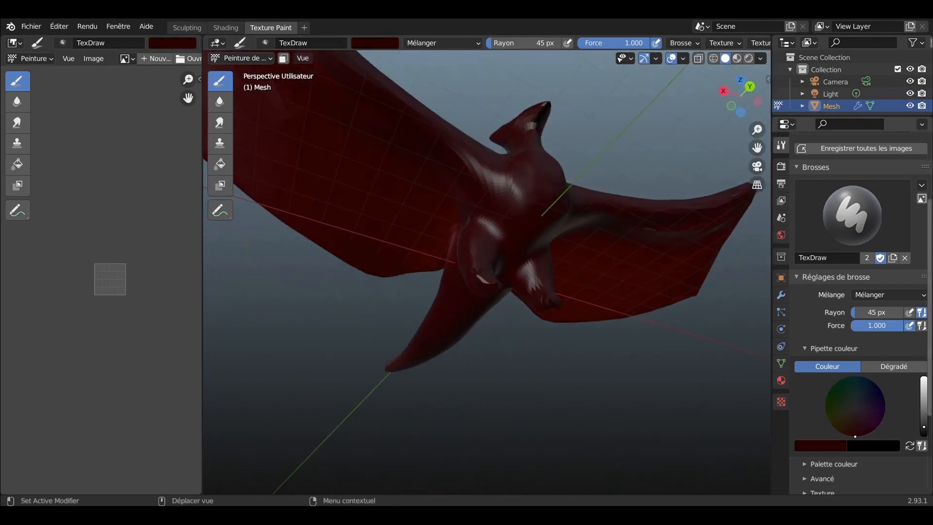
pyautogui.moveTo(855, 312); pyautogui.dragTo(853, 313)
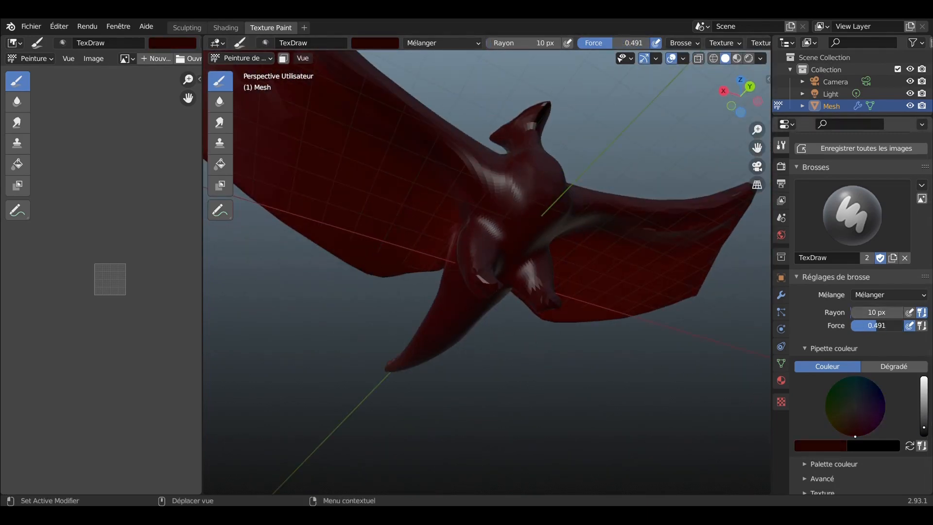
pyautogui.moveTo(874, 325)
pyautogui.mouseDown()
pyautogui.moveTo(854, 325)
pyautogui.moveTo(875, 313)
pyautogui.mouseUp()
pyautogui.scroll(-2, 340, 227)
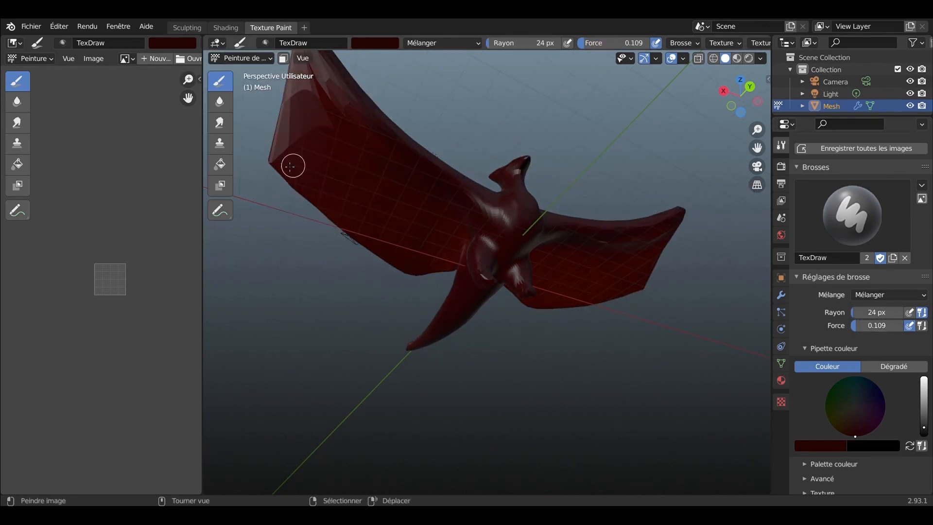
pyautogui.moveTo(269, 152); pyautogui.dragTo(456, 292, button='middle')
pyautogui.scroll(2, 620, 292)
pyautogui.moveTo(713, 344)
pyautogui.mouseDown(button='middle')
pyautogui.moveTo(669, 298)
pyautogui.moveTo(703, 333)
pyautogui.mouseUp(button='middle')
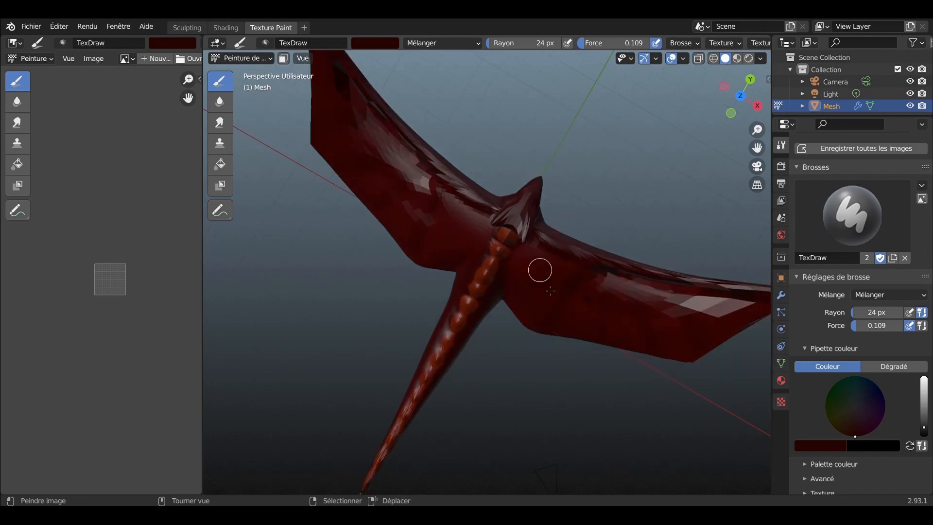
# Raise the brush strength to 0.191 and continue shading the wings with very dark red
pyautogui.moveTo(874, 325); pyautogui.dragTo(877, 325)
pyautogui.moveTo(635, 305); pyautogui.dragTo(368, 229, button='middle')
pyautogui.moveTo(352, 303)
pyautogui.mouseDown(button='middle')
pyautogui.moveTo(464, 370)
pyautogui.moveTo(359, 336)
pyautogui.moveTo(362, 306)
pyautogui.mouseUp(button='middle')
# Brighten the brush colour to a medium red and tint the chest and belly at 0.191 strength
pyautogui.moveTo(923, 427); pyautogui.dragTo(923, 401)
pyautogui.moveTo(535, 326); pyautogui.dragTo(503, 291, button='middle')
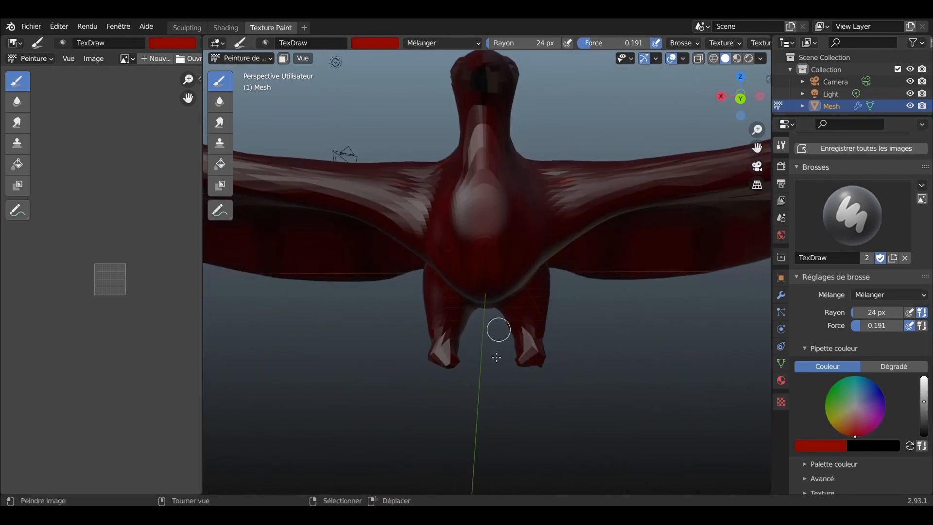
pyautogui.moveTo(496, 357); pyautogui.dragTo(554, 237, button='middle')
pyautogui.moveTo(499, 221)
pyautogui.mouseDown(button='middle')
pyautogui.moveTo(534, 255)
pyautogui.moveTo(528, 223)
pyautogui.moveTo(558, 196)
pyautogui.moveTo(542, 200)
pyautogui.mouseUp(button='middle')
# Set the brush to light grey with strength 1.000 and paint the tip of one horn
pyautogui.click(861, 407)
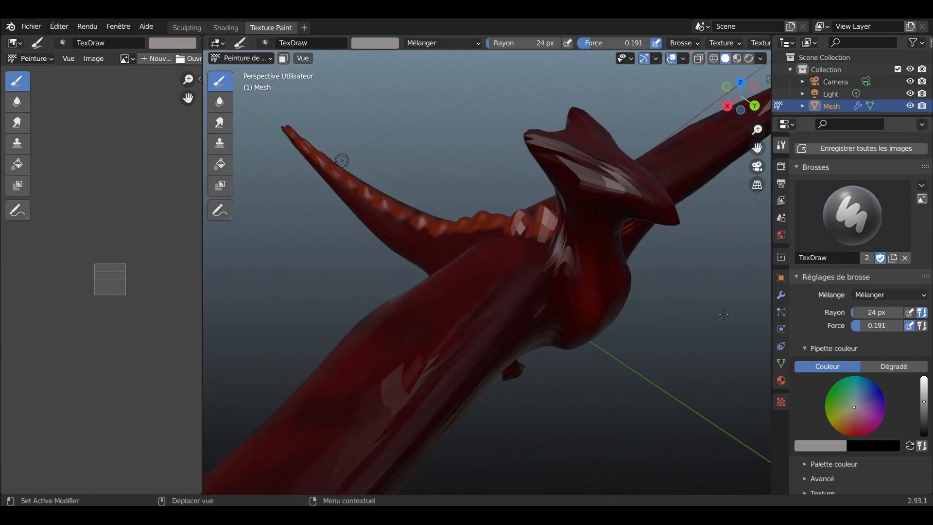
pyautogui.moveTo(863, 326); pyautogui.dragTo(910, 326)
pyautogui.moveTo(508, 189); pyautogui.dragTo(510, 146, button='middle')
pyautogui.moveTo(564, 127); pyautogui.dragTo(533, 119)
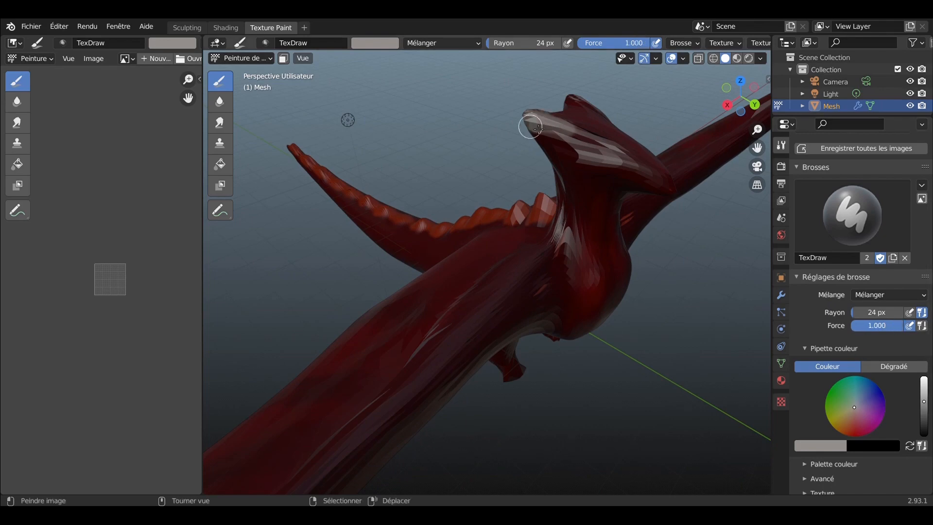
pyautogui.moveTo(557, 128)
pyautogui.mouseDown(button='middle')
pyautogui.moveTo(466, 167)
pyautogui.moveTo(301, 267)
pyautogui.moveTo(462, 173)
pyautogui.moveTo(539, 152)
pyautogui.moveTo(404, 175)
pyautogui.mouseUp(button='middle')
pyautogui.scroll(-2, 539, 152)
pyautogui.scroll(2, 873, 402)
# Raise the brush colour to off-white and paint both horns with the 24 px brush
pyautogui.moveTo(923, 437); pyautogui.dragTo(923, 416)
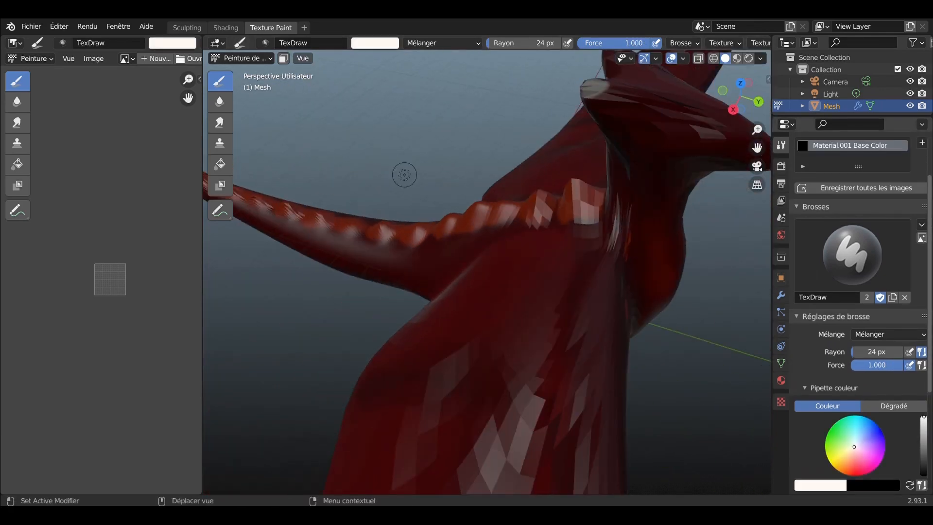
pyautogui.moveTo(388, 165); pyautogui.dragTo(498, 126, button='middle')
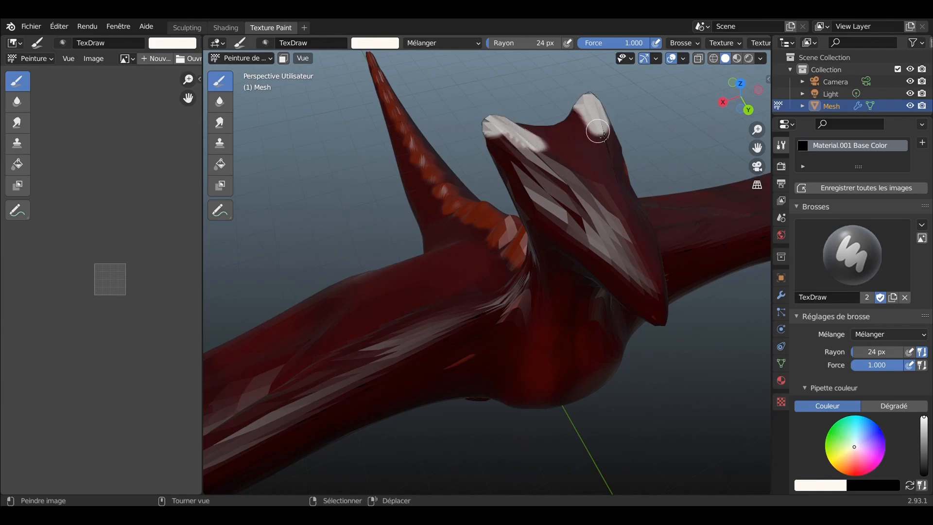
pyautogui.moveTo(597, 131); pyautogui.dragTo(536, 136)
pyautogui.moveTo(537, 136); pyautogui.dragTo(433, 131, button='middle')
pyautogui.moveTo(631, 78)
pyautogui.mouseDown(button='middle')
pyautogui.moveTo(510, 141)
pyautogui.moveTo(563, 92)
pyautogui.moveTo(261, 122)
pyautogui.moveTo(258, 141)
pyautogui.mouseUp(button='middle')
pyautogui.scroll(1, 257, 141)
pyautogui.moveTo(503, 233); pyautogui.dragTo(505, 193)
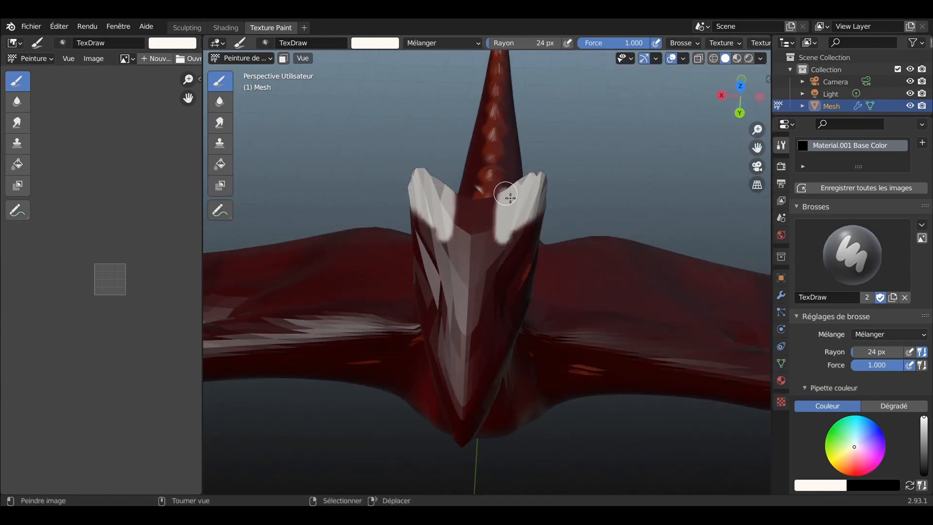
# Try to paint off-white eye patches on both sides of the head with the 24 px brush
pyautogui.moveTo(512, 236); pyautogui.dragTo(394, 223, button='middle')
pyautogui.hotkey('ctrl', 'z')
pyautogui.click(819, 486)
pyautogui.moveTo(484, 177); pyautogui.dragTo(470, 199)
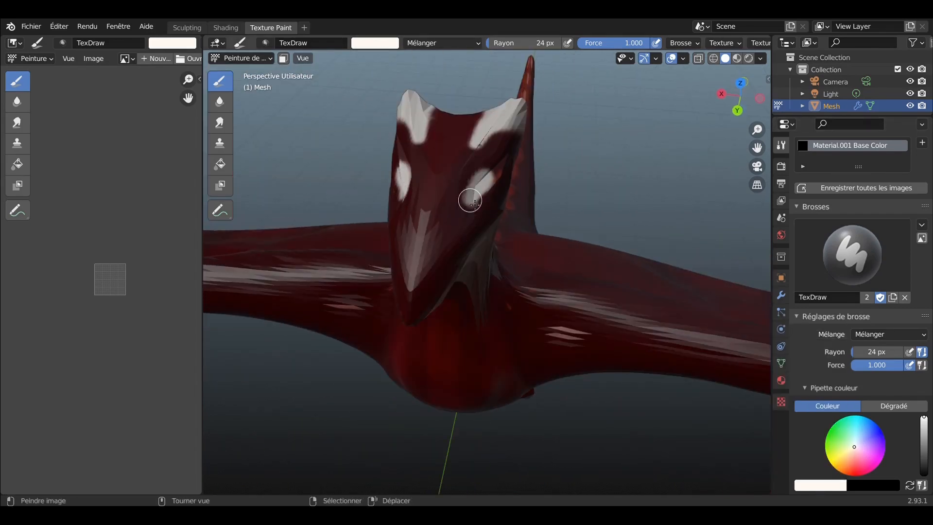
pyautogui.scroll(2, 471, 198)
pyautogui.moveTo(475, 129); pyautogui.dragTo(511, 90)
pyautogui.scroll(4, 431, 223)
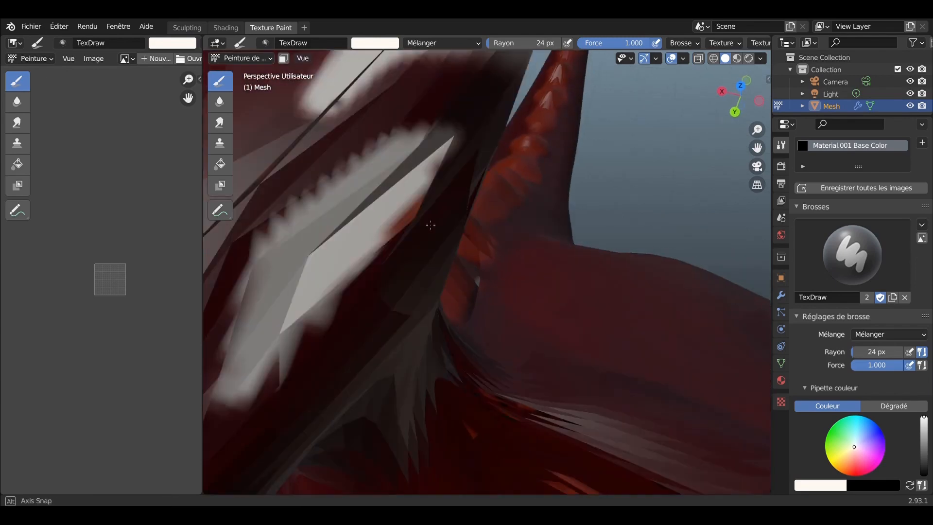
pyautogui.moveTo(321, 218)
pyautogui.mouseDown()
pyautogui.moveTo(431, 130)
pyautogui.moveTo(407, 198)
pyautogui.moveTo(304, 277)
pyautogui.moveTo(356, 248)
pyautogui.mouseUp()
# Try repainting the off-white eye shape on the side of the head and undo the last dab
pyautogui.scroll(-3, 356, 248)
pyautogui.moveTo(356, 248)
pyautogui.keyDown('shift'); pyautogui.mouseDown(button='middle')
pyautogui.moveTo(297, 154)
pyautogui.moveTo(434, 230)
pyautogui.mouseUp(button='middle'); pyautogui.keyUp('shift')
pyautogui.scroll(3, 347, 167)
pyautogui.moveTo(434, 230); pyautogui.dragTo(484, 235)
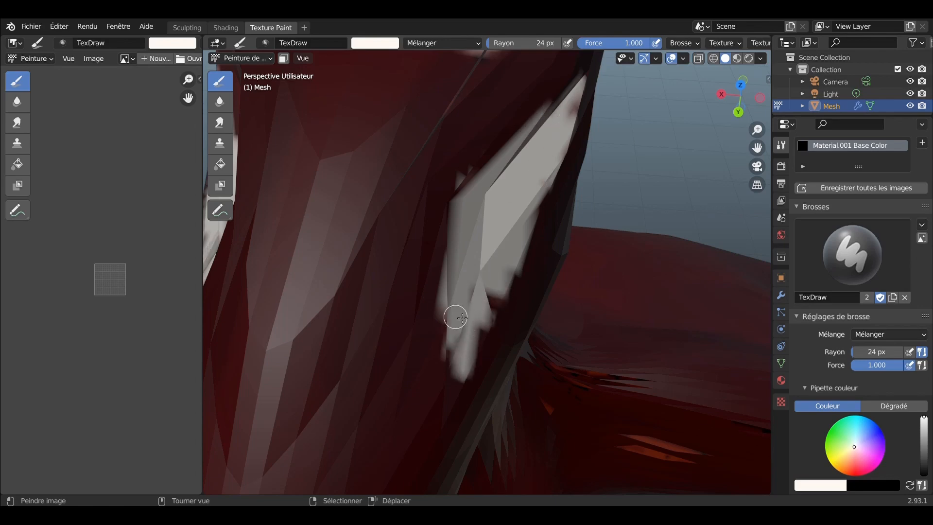
pyautogui.scroll(-5, 462, 318)
pyautogui.moveTo(462, 318); pyautogui.dragTo(376, 239, button='middle')
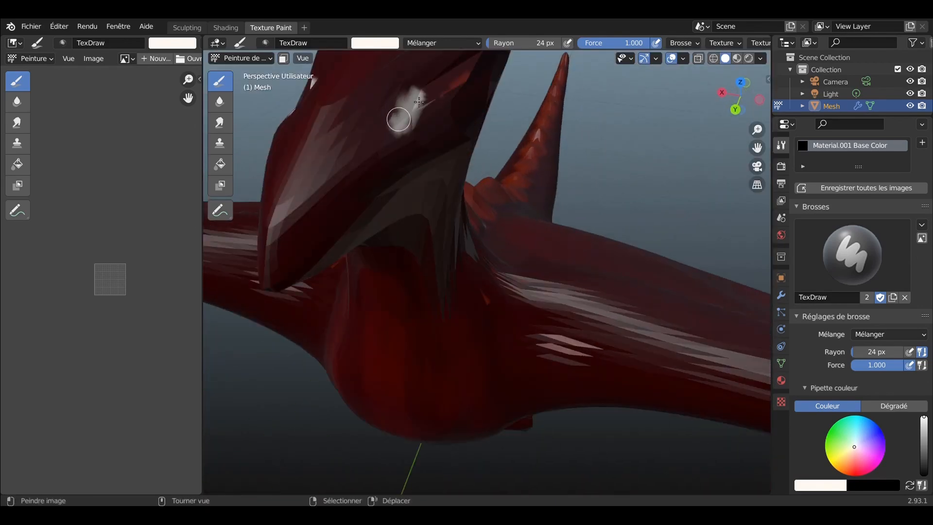
pyautogui.moveTo(406, 122); pyautogui.dragTo(399, 137)
pyautogui.hotkey('ctrl', 'z')
# Try filling the eye area with off-white using the Fill tool, and undo the fill
pyautogui.click(220, 101)
pyautogui.click(219, 81)
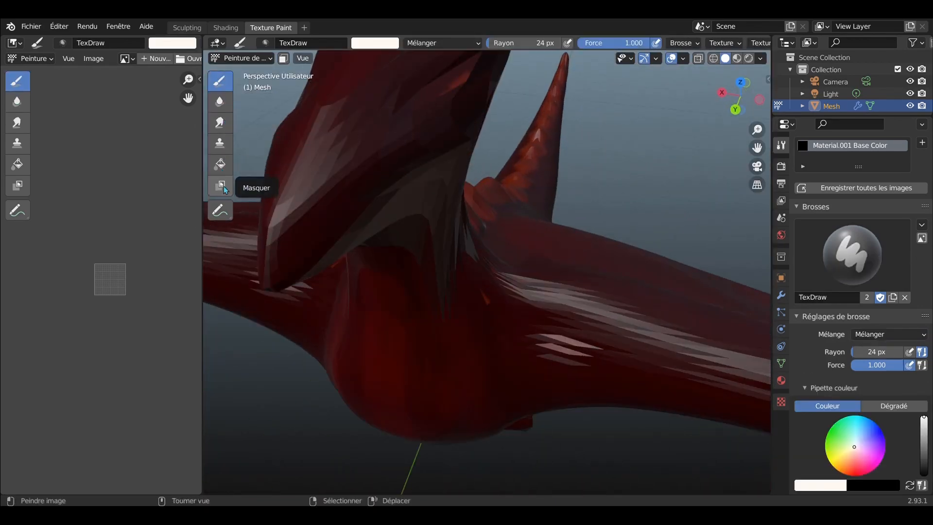
pyautogui.click(219, 164)
pyautogui.click(411, 116)
pyautogui.click(219, 81)
pyautogui.hotkey('ctrl', 'z')
# Reduce the brush radius to 15 px and paint off-white eyes on both sides of the head
pyautogui.scroll(3, 399, 121)
pyautogui.moveTo(400, 121); pyautogui.dragTo(412, 136, button='middle')
pyautogui.moveTo(408, 228); pyautogui.dragTo(362, 376)
pyautogui.hotkey('ctrl', 'z')
pyautogui.moveTo(876, 351); pyautogui.dragTo(880, 351)
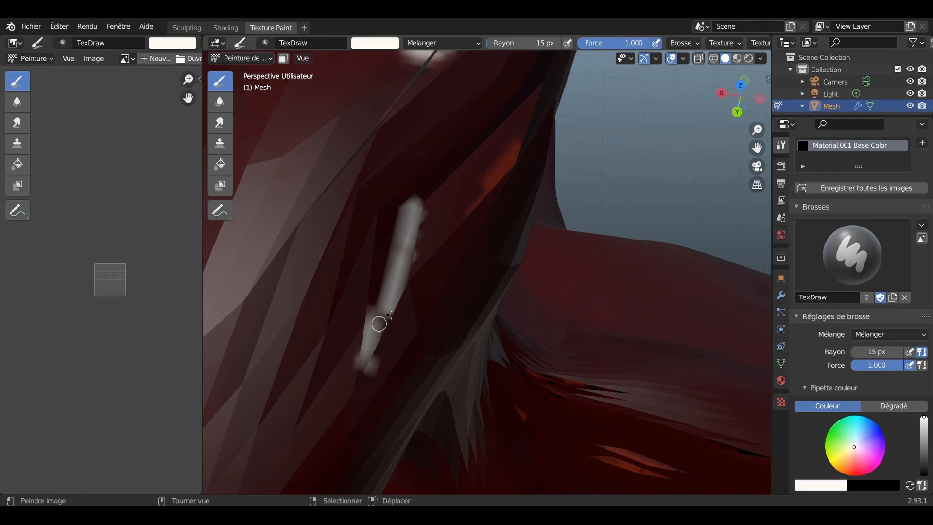
pyautogui.scroll(-5, 388, 301)
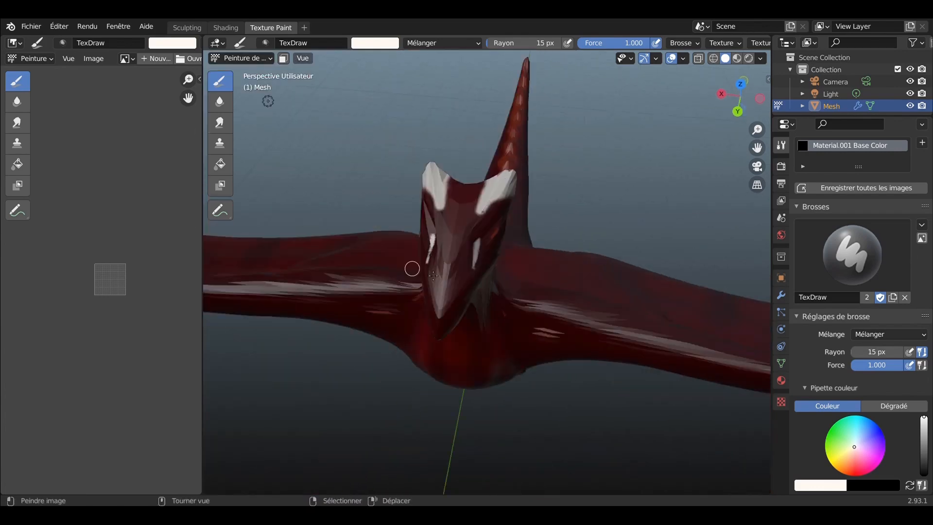
pyautogui.scroll(4, 412, 267)
pyautogui.moveTo(455, 241); pyautogui.dragTo(466, 282, button='middle')
# Set the brush to black with a 51 px radius and paint a pupil in the middle of the eyes
pyautogui.moveTo(923, 448); pyautogui.dragTo(923, 475)
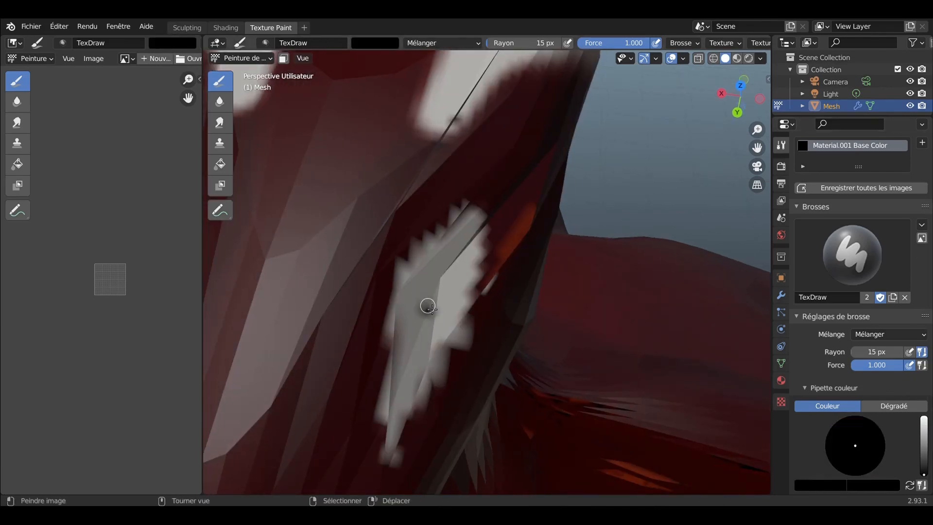
pyautogui.press('f')
pyautogui.click(406, 323)
pyautogui.moveTo(406, 323)
pyautogui.mouseDown()
pyautogui.moveTo(414, 292)
pyautogui.moveTo(440, 292)
pyautogui.mouseUp()
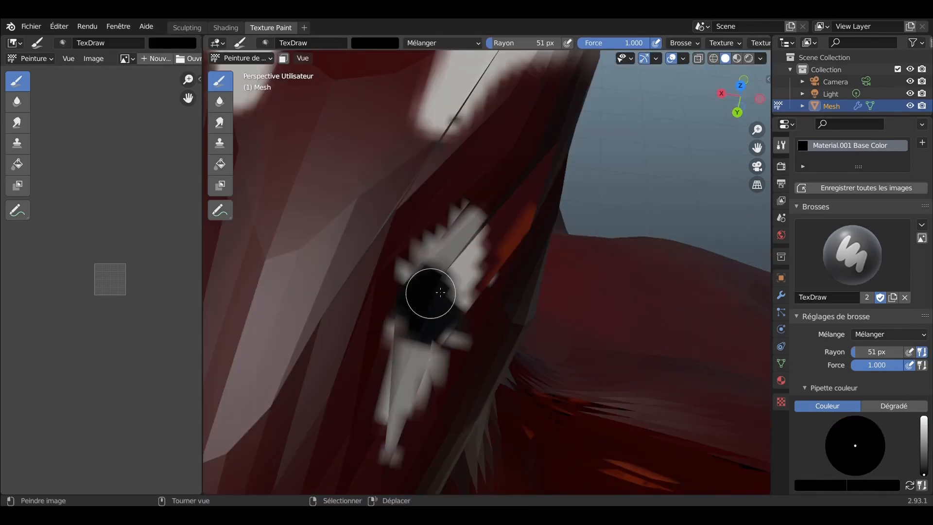
pyautogui.scroll(-12, 474, 328)
pyautogui.moveTo(474, 328); pyautogui.dragTo(333, 235, button='middle')
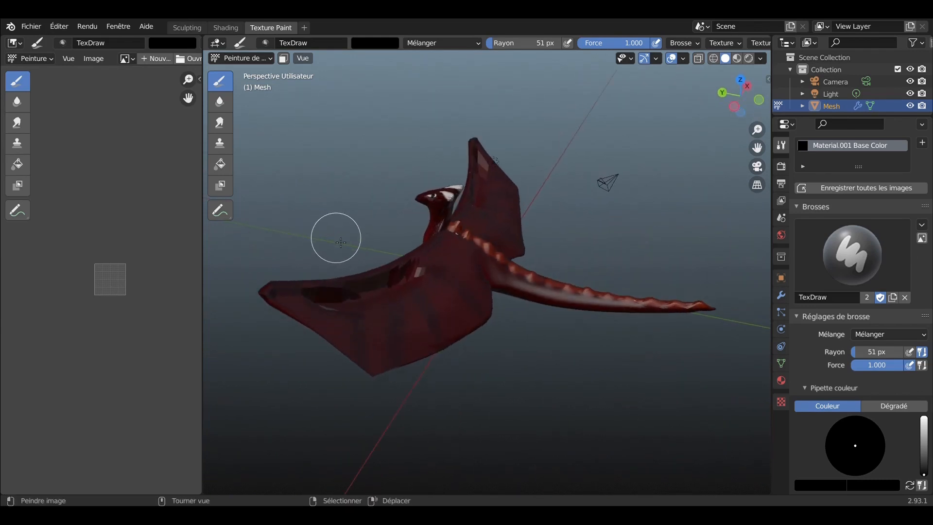
# Display the Material.001 Base Color texture in the image editor
pyautogui.rightClick(830, 148)
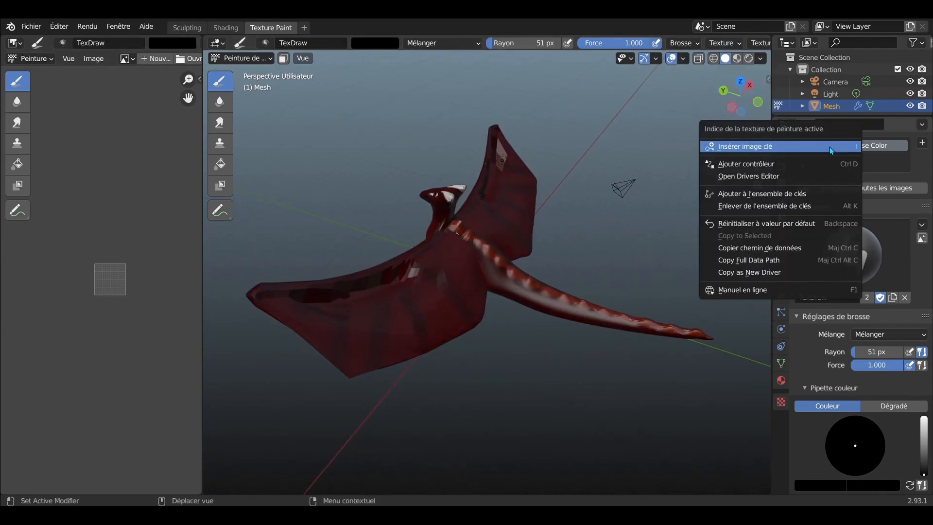
pyautogui.click(855, 147)
pyautogui.rightClick(875, 148)
pyautogui.click(63, 43)
pyautogui.rightClick(87, 45)
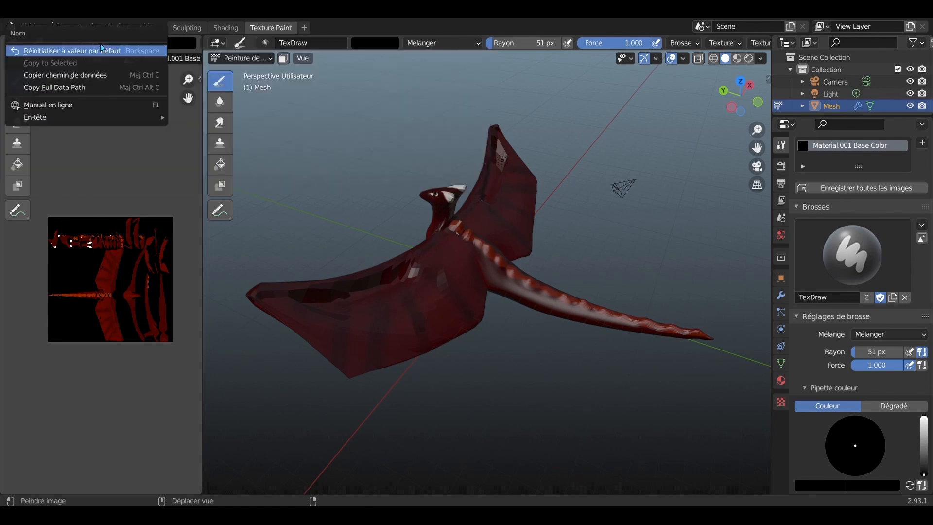
# Widen the image editor and save the painted Material.001 Base Color image
pyautogui.hotkey('ctrl', 's')
pyautogui.click(31, 27)
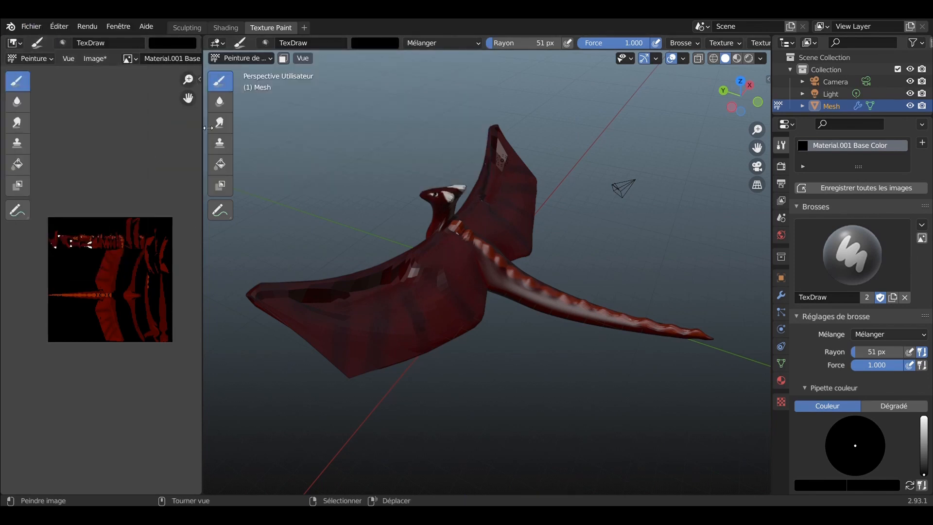
pyautogui.moveTo(202, 146); pyautogui.dragTo(284, 146)
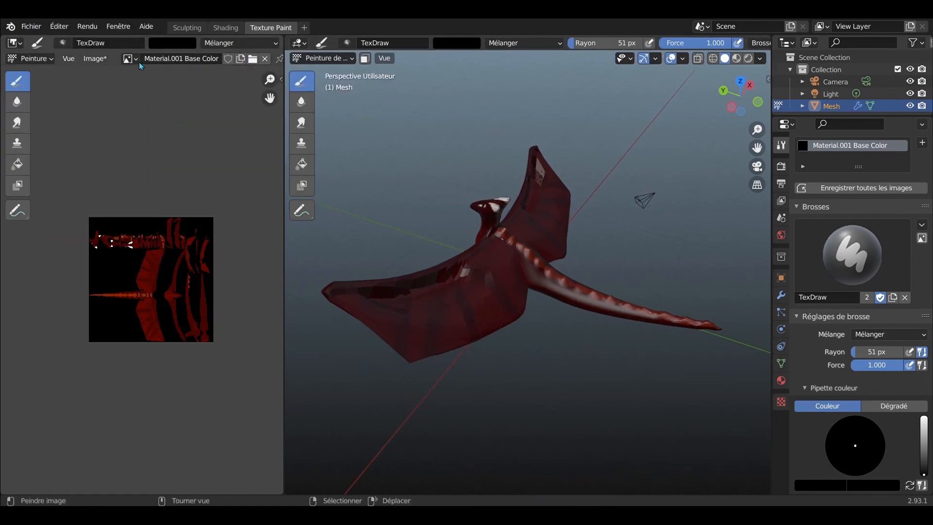
pyautogui.moveTo(285, 76); pyautogui.dragTo(426, 76)
pyautogui.click(95, 58)
pyautogui.click(140, 172)
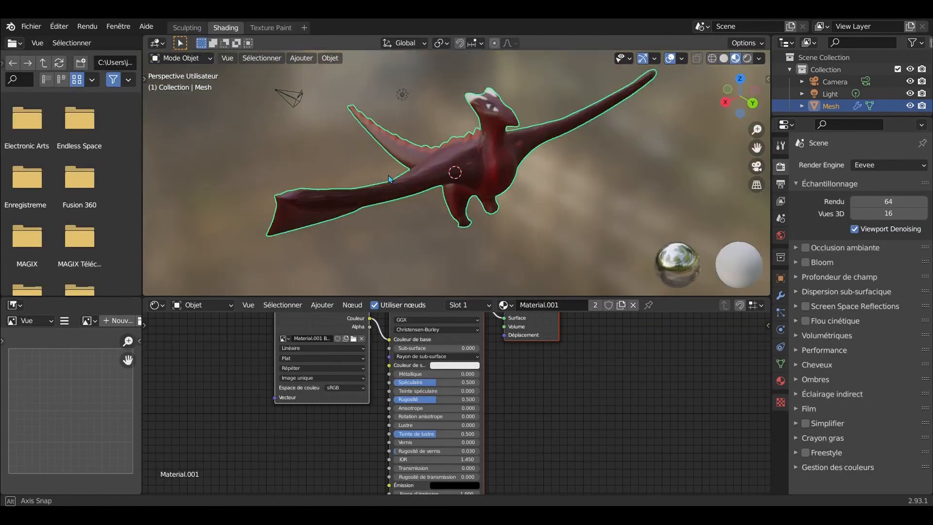
# Try roughness 1.000, metallic 0.980, specular 0.616, specular tint 0.193 and sheen 0.825 on the Principled BSDF
pyautogui.moveTo(388, 175)
pyautogui.mouseDown(button='middle')
pyautogui.moveTo(300, 195)
pyautogui.moveTo(320, 209)
pyautogui.mouseUp(button='middle')
pyautogui.moveTo(434, 403); pyautogui.dragTo(479, 403)
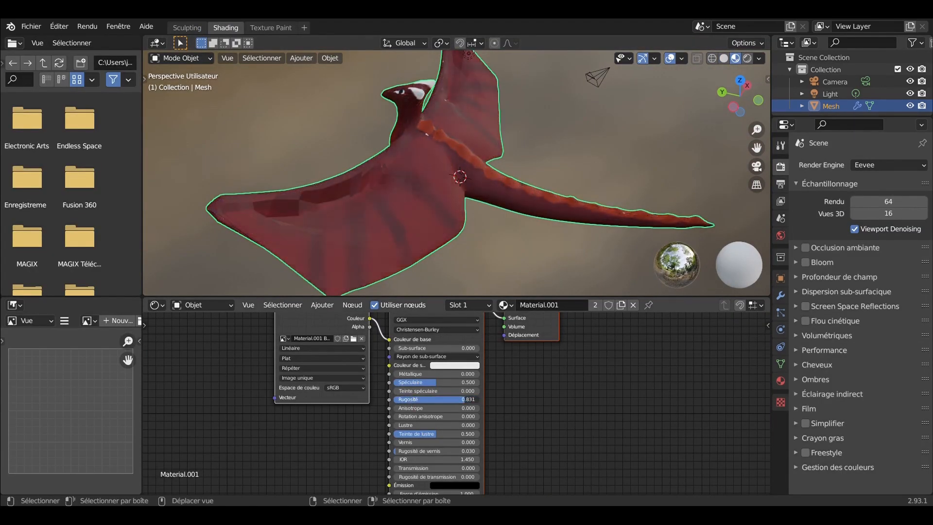
pyautogui.moveTo(413, 373); pyautogui.dragTo(479, 373)
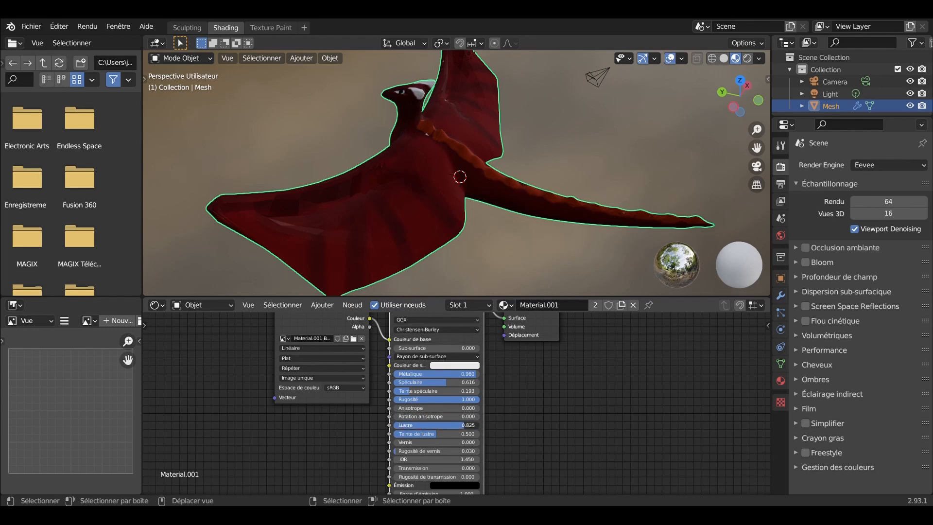
# Set sheen and sheen tint to 0.000, clearcoat to 0.789, clearcoat roughness to 0.863 and roughness to 0.247
pyautogui.moveTo(473, 434)
pyautogui.mouseDown()
pyautogui.moveTo(394, 433)
pyautogui.moveTo(467, 442)
pyautogui.mouseUp()
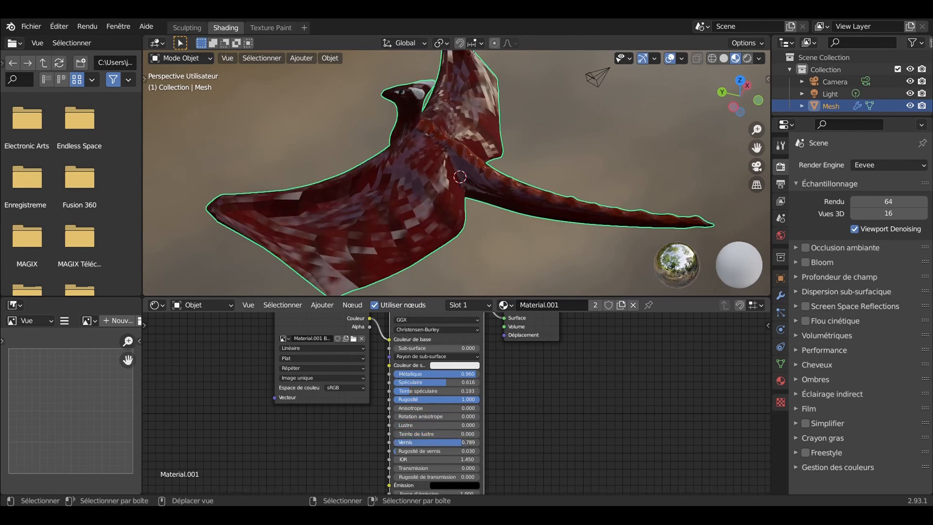
pyautogui.moveTo(474, 399); pyautogui.dragTo(464, 399)
pyautogui.moveTo(451, 452)
pyautogui.mouseDown()
pyautogui.moveTo(462, 451)
pyautogui.moveTo(431, 451)
pyautogui.moveTo(474, 450)
pyautogui.mouseUp()
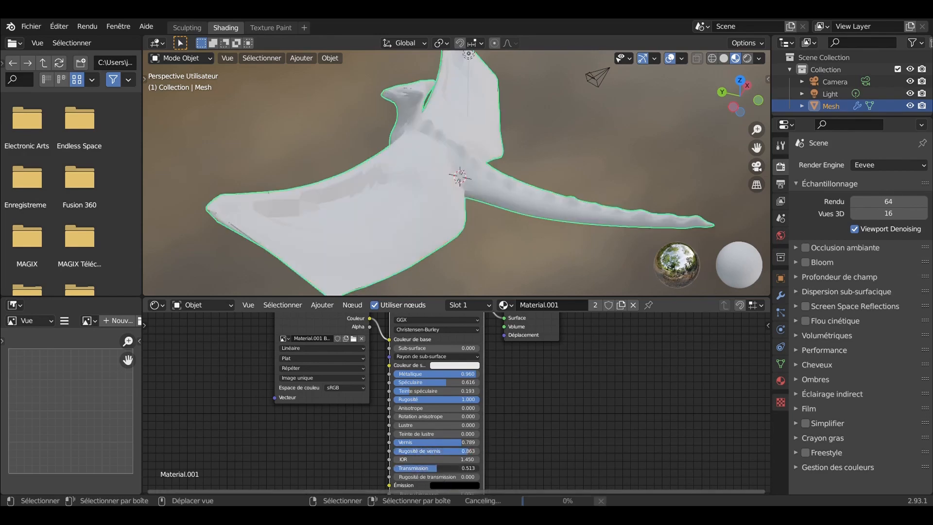
pyautogui.moveTo(467, 399); pyautogui.dragTo(414, 398)
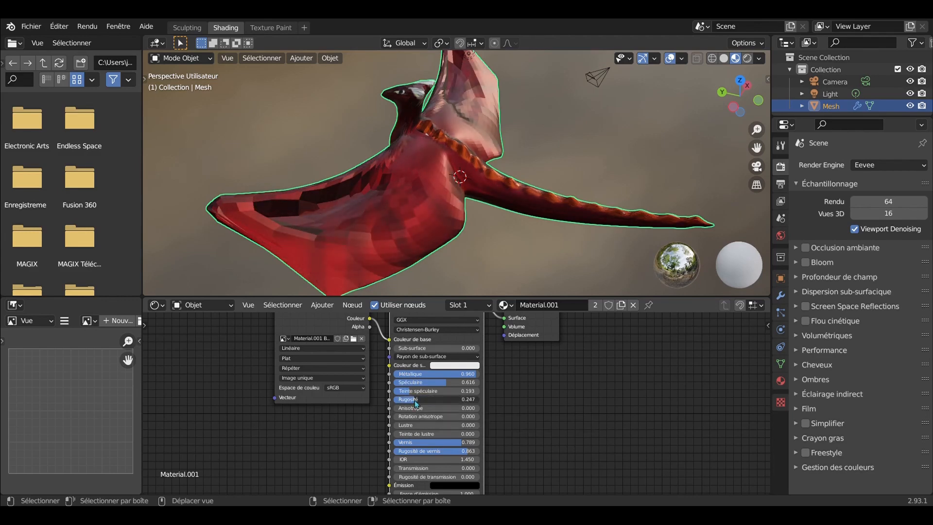
pyautogui.moveTo(467, 243); pyautogui.dragTo(351, 220, button='middle')
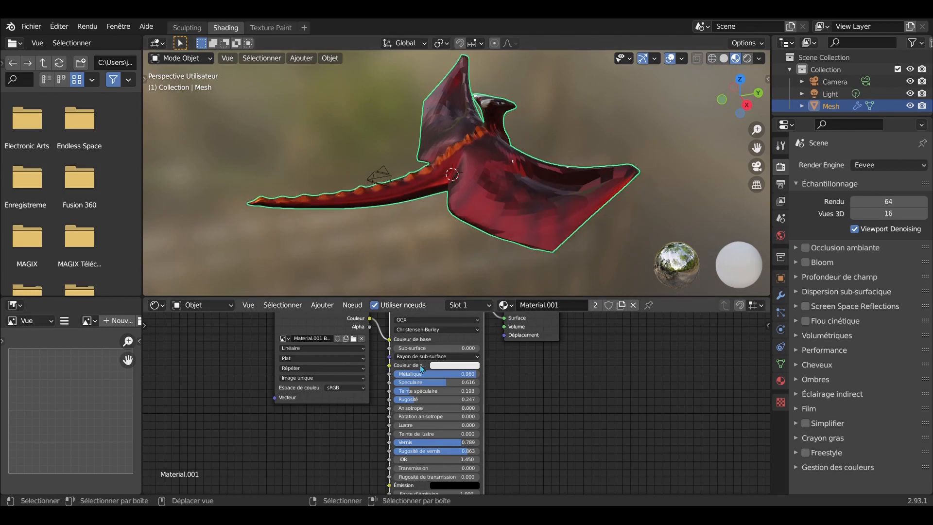
# Set metallic to 1.000, specular to 0.293, specular tint to 0.000, roughness to 0.287, clearcoat to 0.120 and clearcoat roughness to 1.000
pyautogui.moveTo(421, 372)
pyautogui.mouseDown()
pyautogui.moveTo(449, 385)
pyautogui.moveTo(437, 384)
pyautogui.moveTo(463, 374)
pyautogui.moveTo(432, 382)
pyautogui.mouseUp()
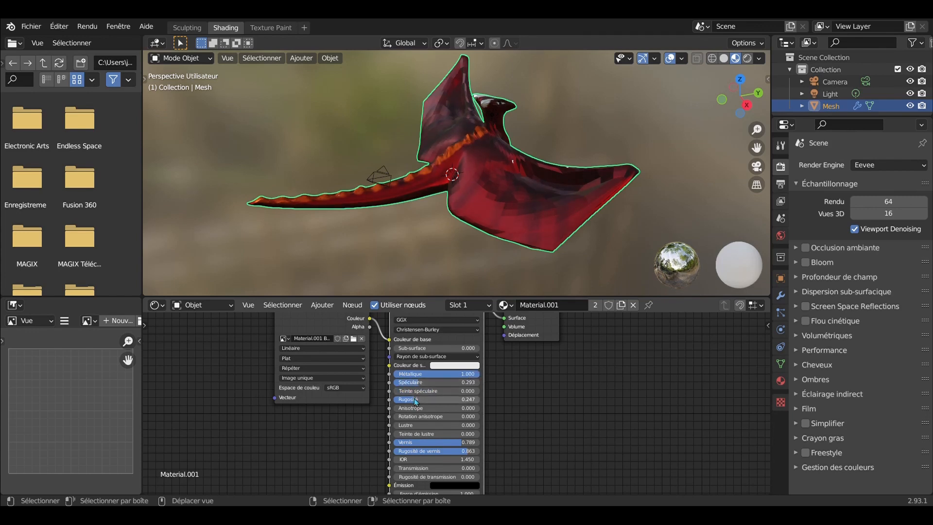
pyautogui.moveTo(408, 441); pyautogui.dragTo(340, 442)
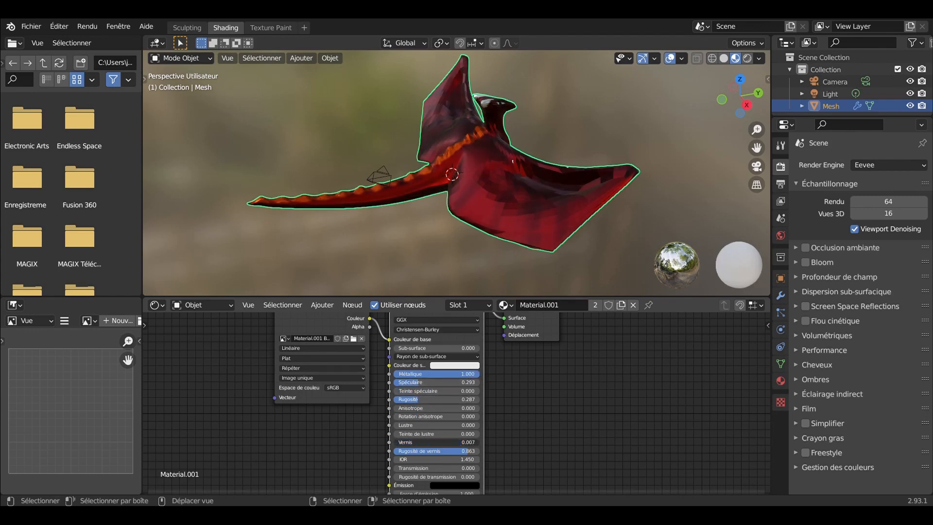
pyautogui.moveTo(458, 442); pyautogui.dragTo(401, 442)
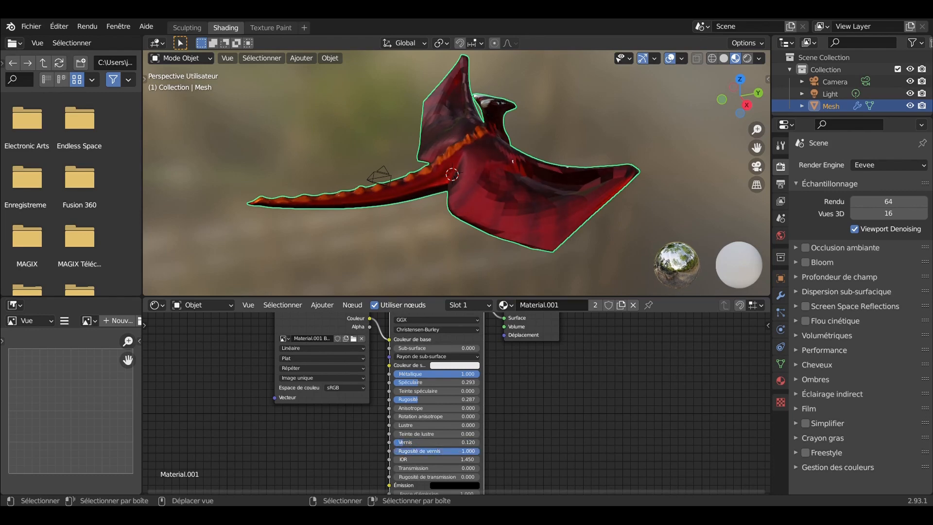
pyautogui.scroll(-2, 450, 480)
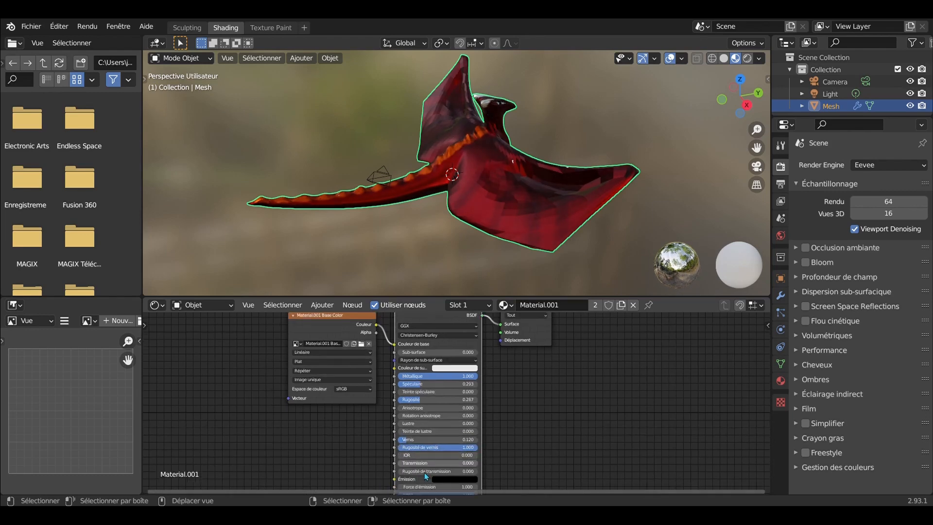
pyautogui.scroll(3, 454, 479)
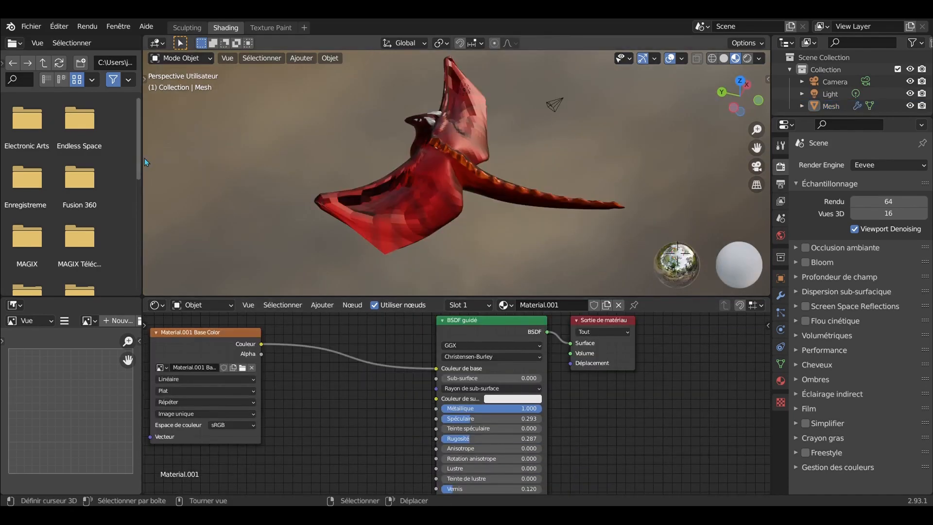
# Compare the rendered and solid viewport shading, return to material preview and reduce the environment background blur to 0.06
pyautogui.click(746, 58)
pyautogui.click(734, 59)
pyautogui.click(723, 59)
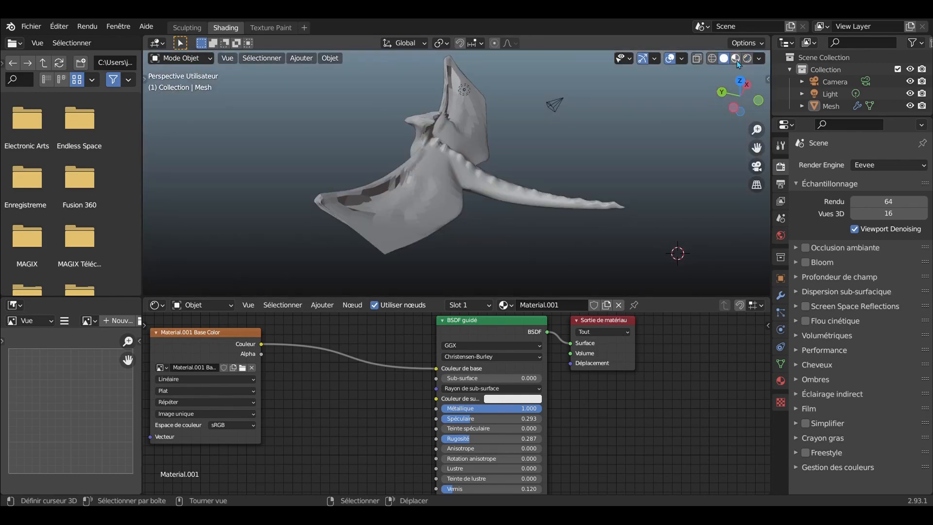
pyautogui.click(735, 59)
pyautogui.click(759, 59)
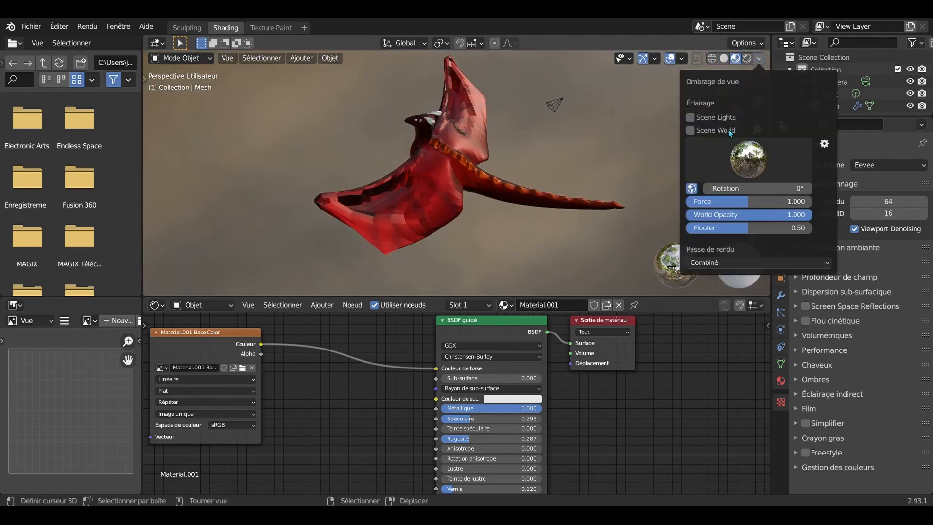
pyautogui.moveTo(738, 230); pyautogui.dragTo(696, 229)
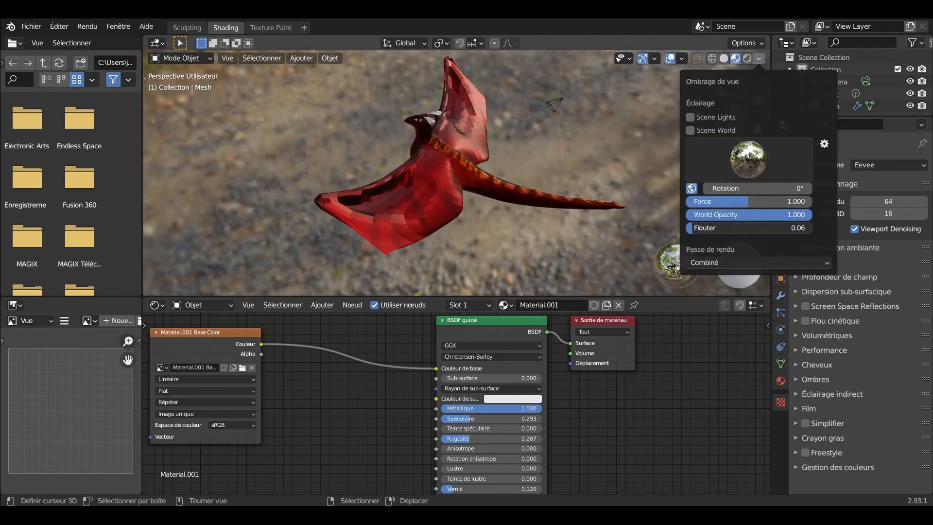
# Switch the material preview's studio light environment to sunrise.exr
pyautogui.click(748, 160)
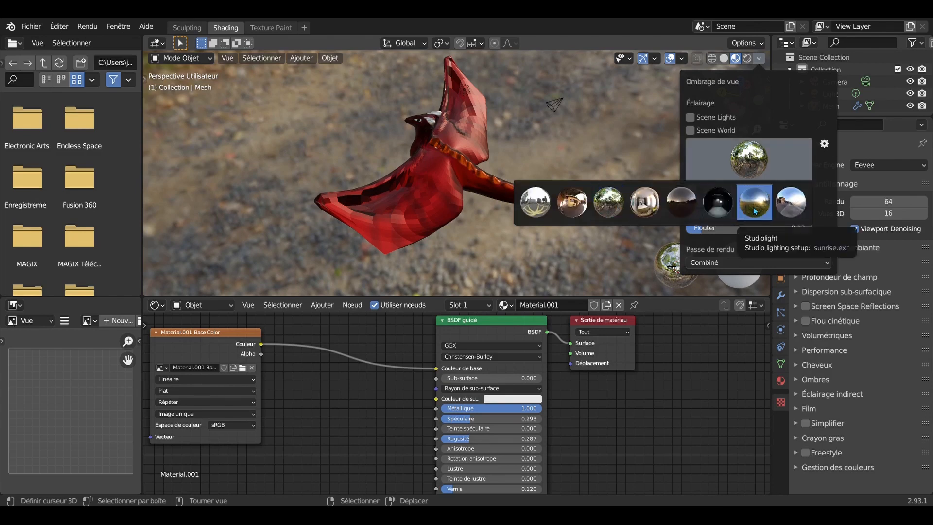
pyautogui.click(754, 211)
pyautogui.moveTo(534, 200); pyautogui.dragTo(512, 202, button='middle')
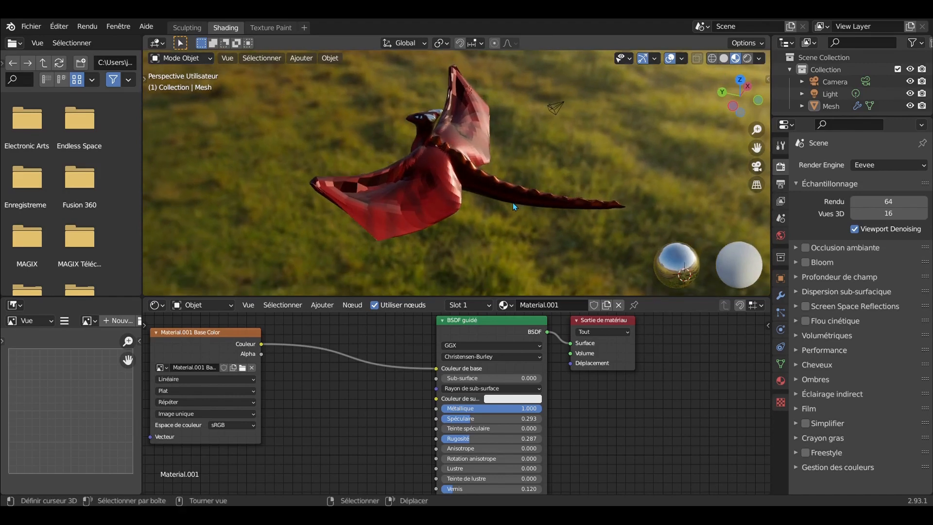
# Enlarge the 3D viewport by shrinking the node editor and the file browser to narrow strips
pyautogui.scroll(2, 515, 203)
pyautogui.moveTo(581, 302); pyautogui.dragTo(552, 482)
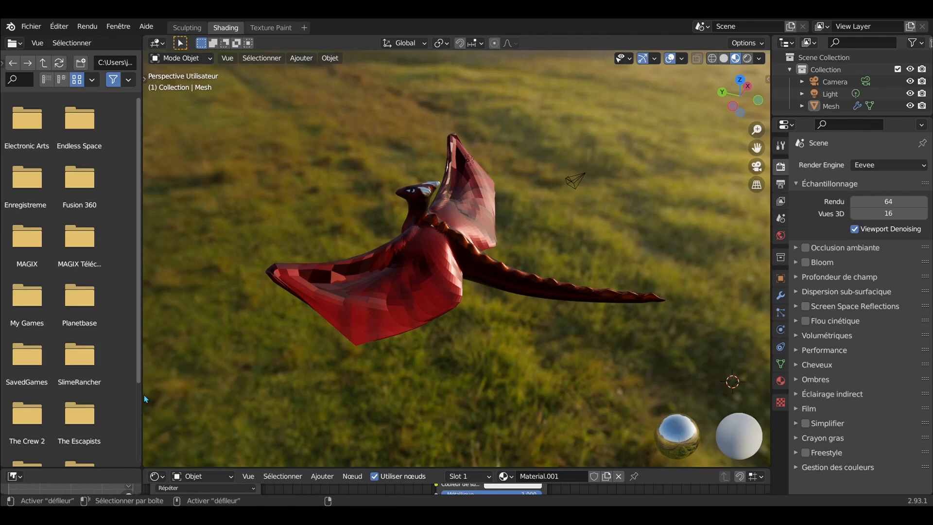
pyautogui.moveTo(143, 394); pyautogui.dragTo(35, 407)
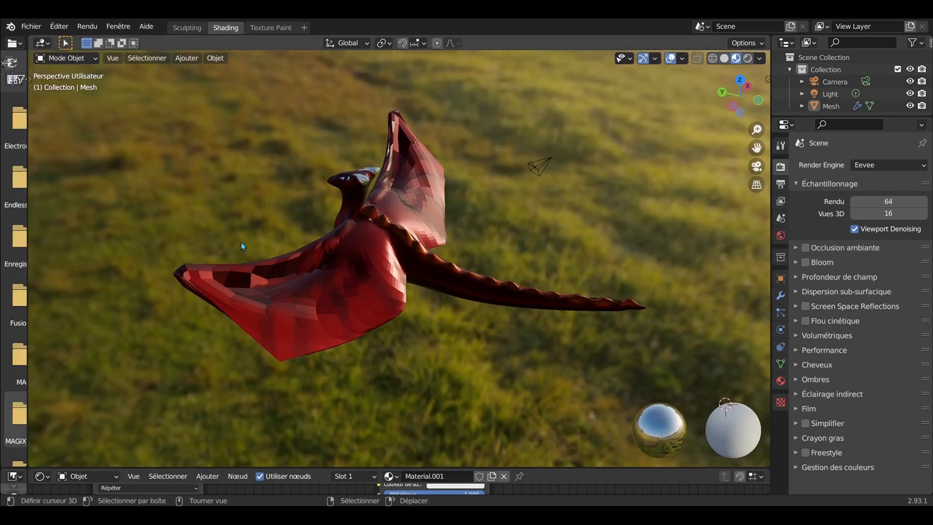
# Examine the creature's wings, head and tail shading from the side and from behind under the sunrise environment
pyautogui.moveTo(241, 242); pyautogui.dragTo(213, 242, button='middle')
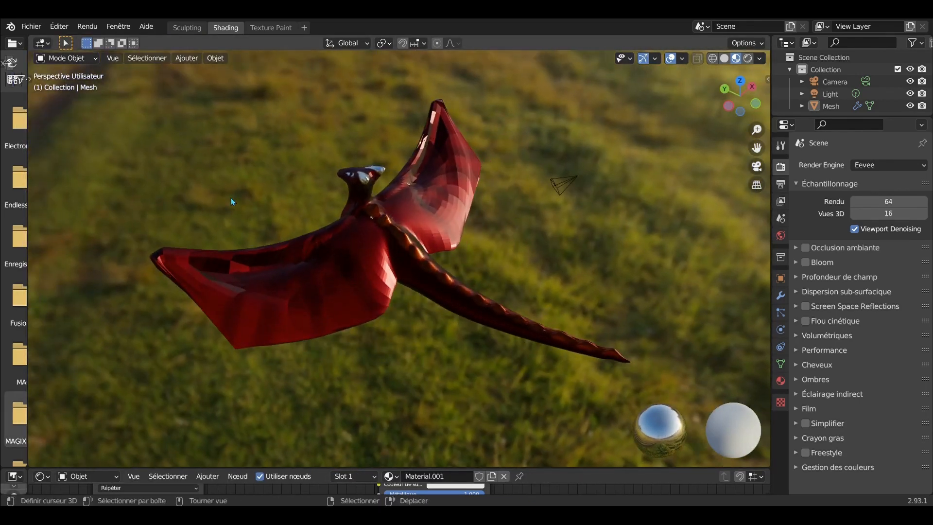
pyautogui.moveTo(256, 191)
pyautogui.mouseDown(button='middle')
pyautogui.moveTo(270, 183)
pyautogui.moveTo(252, 179)
pyautogui.mouseUp(button='middle')
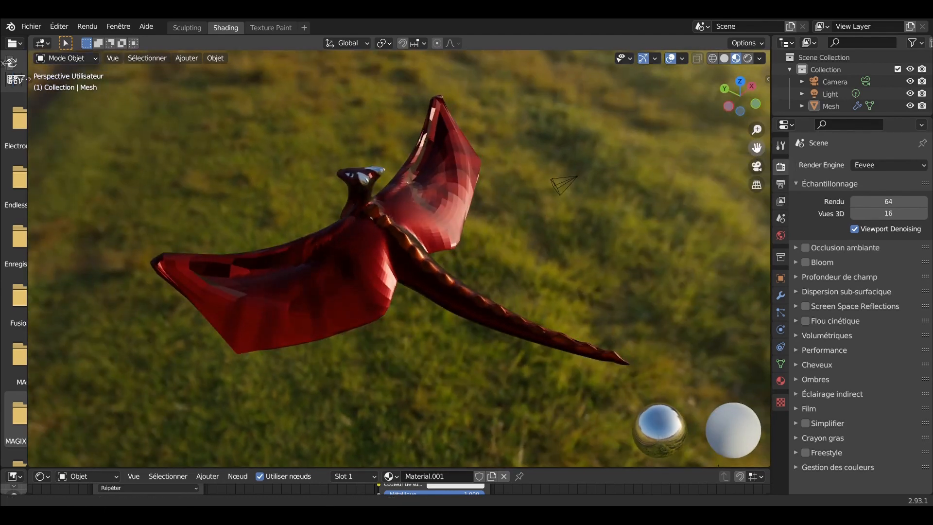
pyautogui.moveTo(757, 148); pyautogui.dragTo(797, 182)
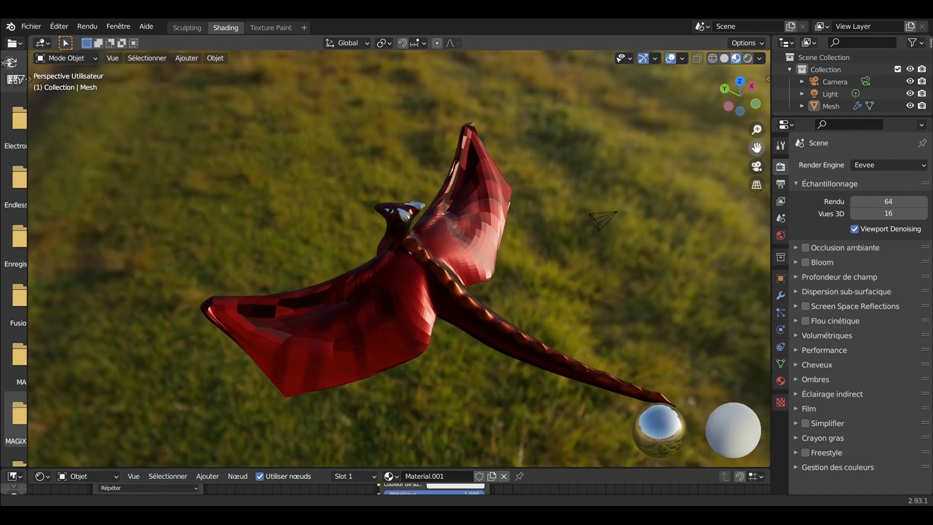
pyautogui.moveTo(701, 163); pyautogui.dragTo(681, 173, button='middle')
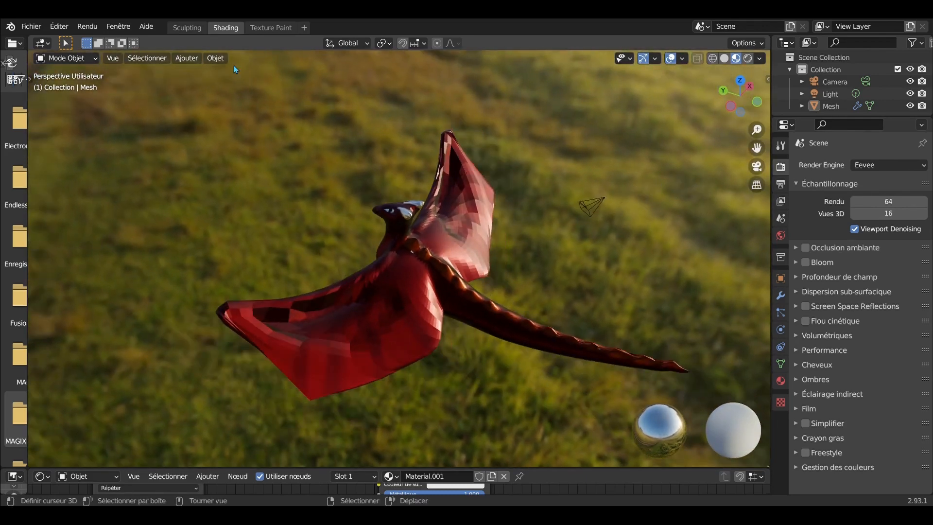
pyautogui.click(113, 26)
pyautogui.click(97, 32)
pyautogui.moveTo(687, 128); pyautogui.dragTo(457, 136, button='middle')
pyautogui.click(630, 62)
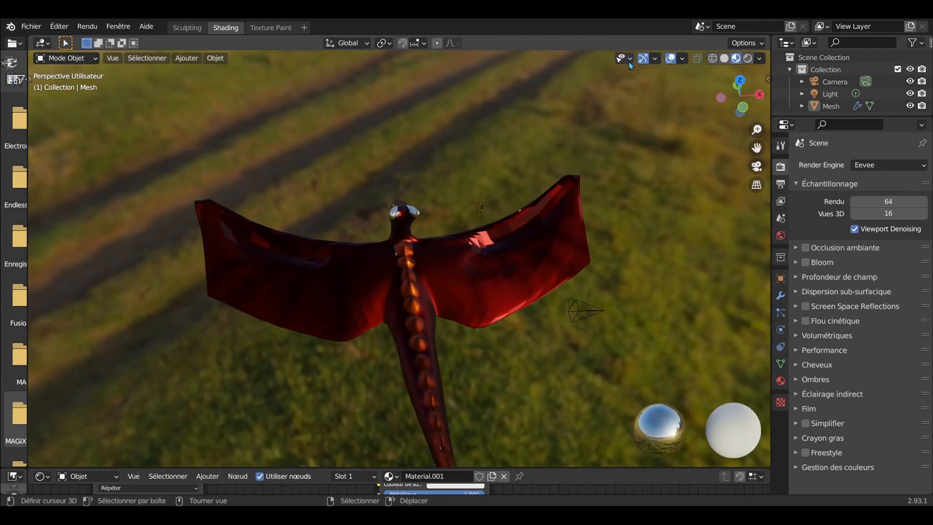
pyautogui.moveTo(629, 62); pyautogui.dragTo(705, 102, button='middle')
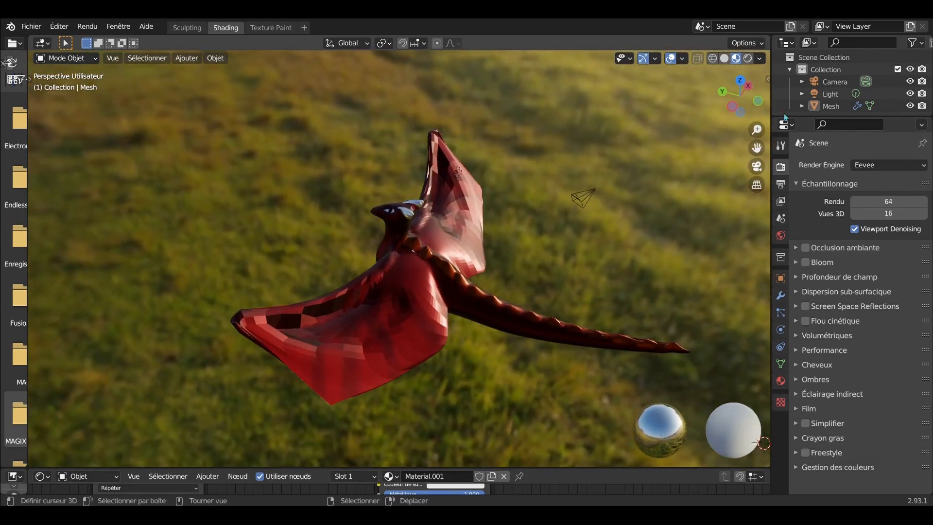
# Delete the Camera and the Light from the scene collection, keeping only the Mesh object
pyautogui.click(824, 82)
pyautogui.rightClick(824, 83)
pyautogui.click(826, 84)
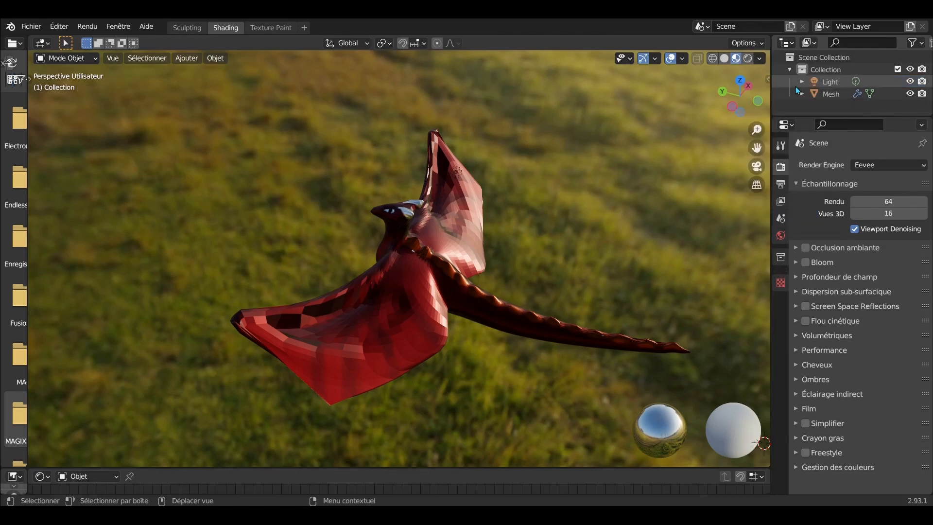
pyautogui.click(797, 85)
pyautogui.rightClick(815, 87)
pyautogui.click(808, 91)
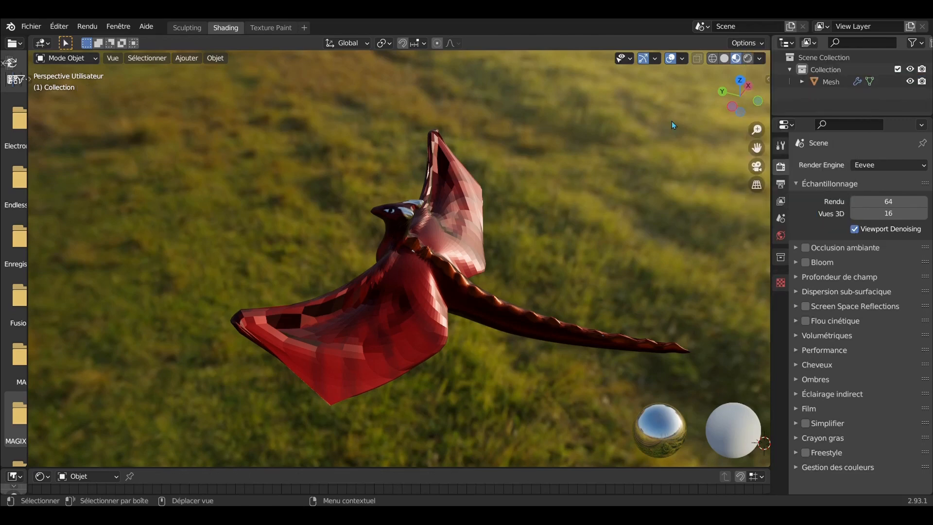
# Look over the finished creature from several angles, without the camera and light in the scene
pyautogui.moveTo(672, 125); pyautogui.dragTo(575, 151, button='middle')
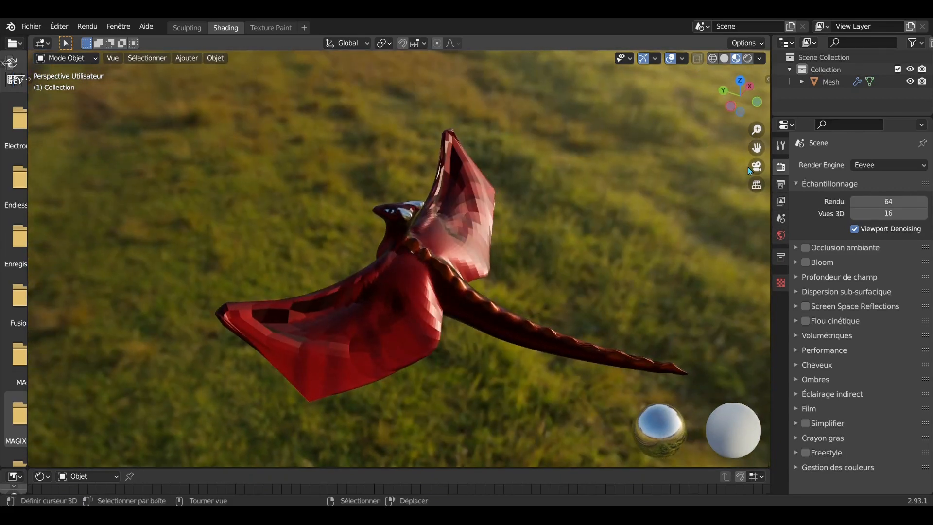
pyautogui.moveTo(564, 197); pyautogui.dragTo(381, 184, button='middle')
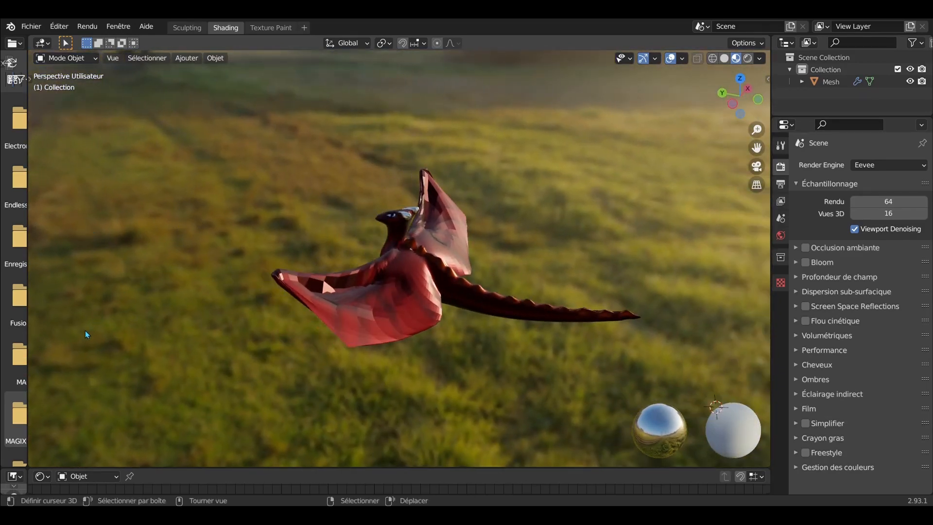
pyautogui.moveTo(87, 334); pyautogui.dragTo(640, 354, button='middle')
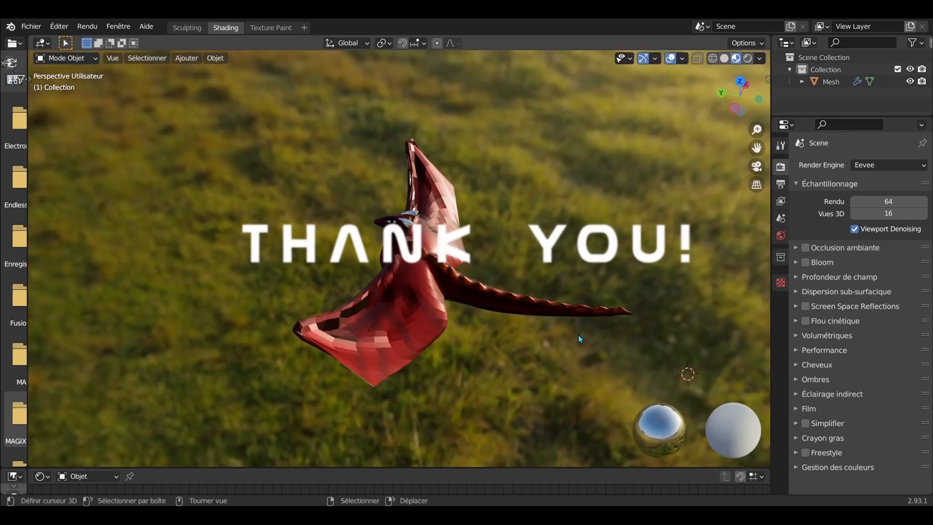
pyautogui.scroll(2, 578, 334)
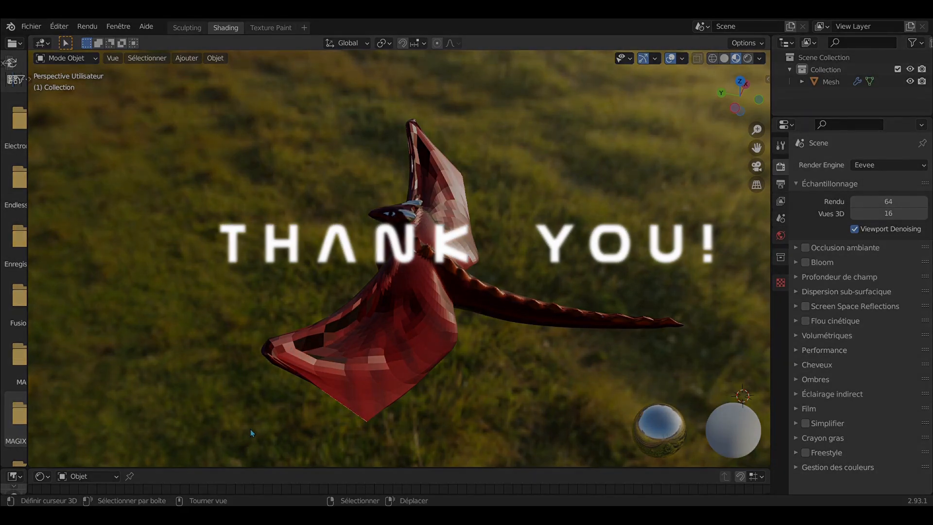